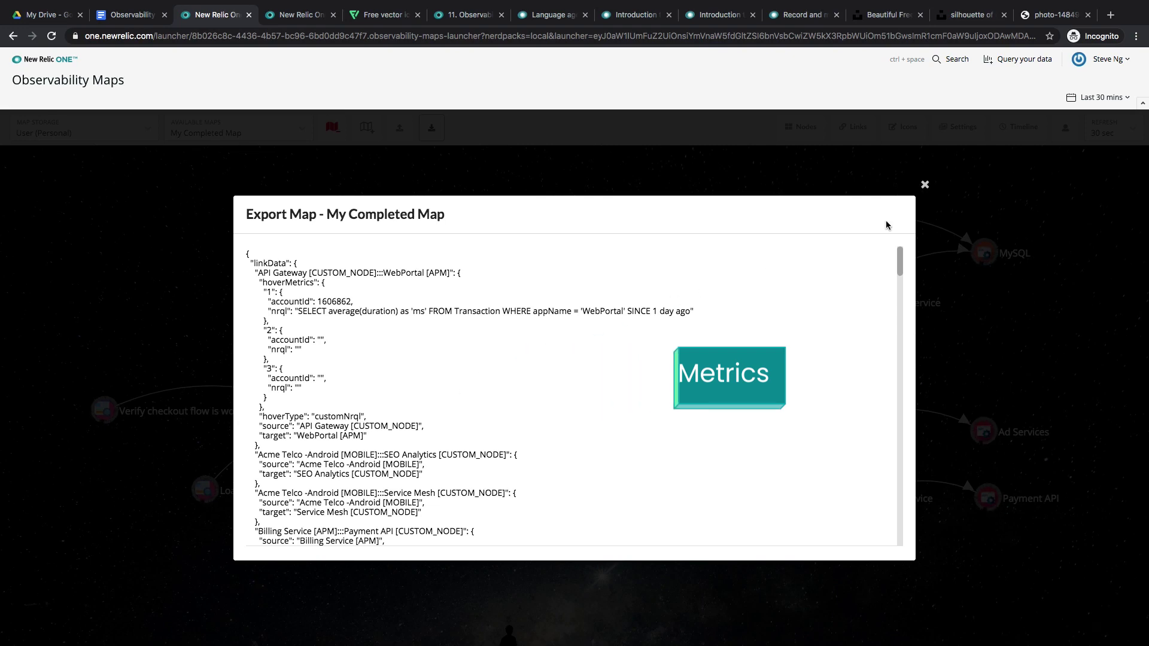
Close the export of My Completed Map and view the options for creating a map without creating one
{"action": "left_click", "coordinate": [924, 184]}
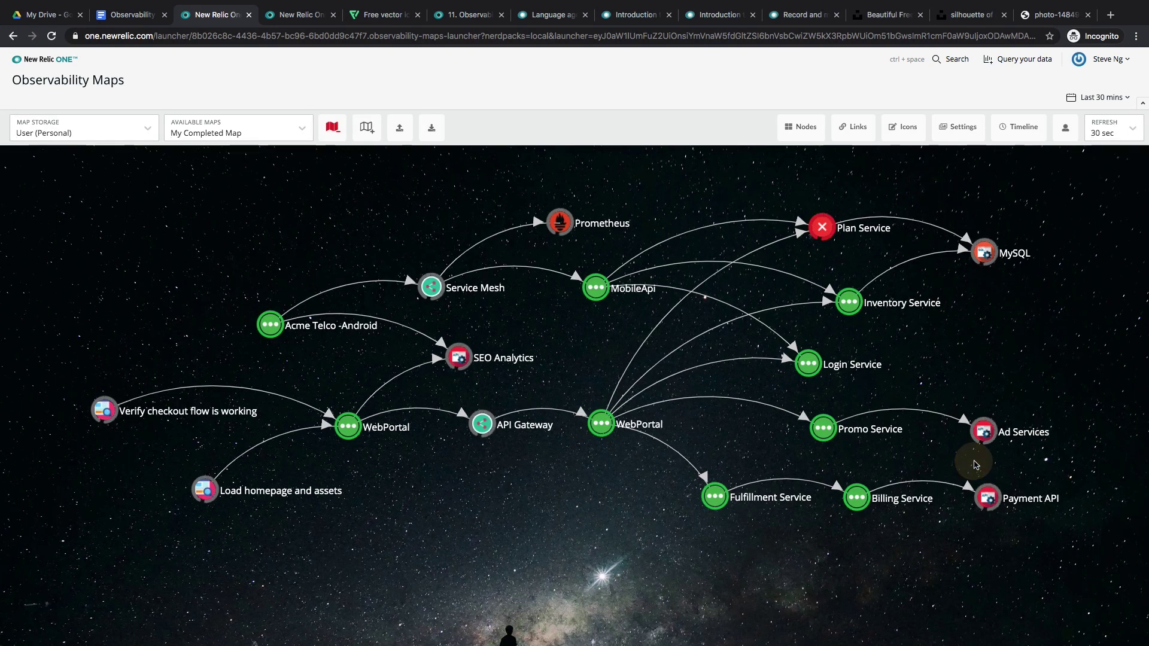
{"action": "left_click", "coordinate": [491, 381]}
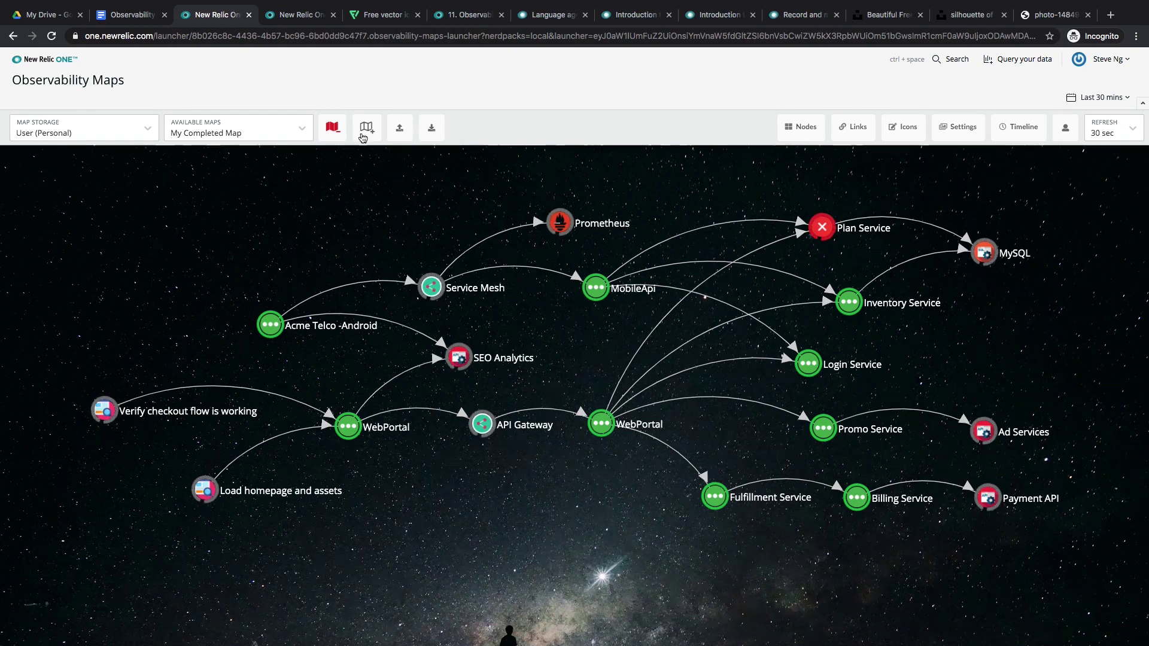
{"action": "left_click", "coordinate": [366, 127]}
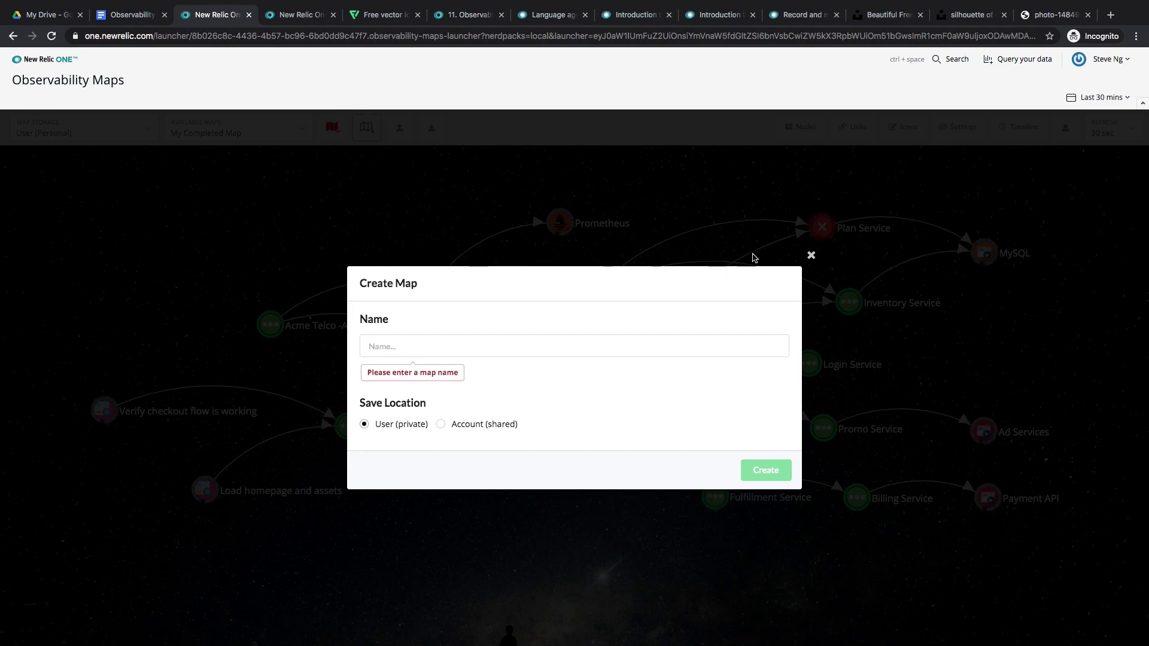
{"action": "left_click", "coordinate": [810, 255]}
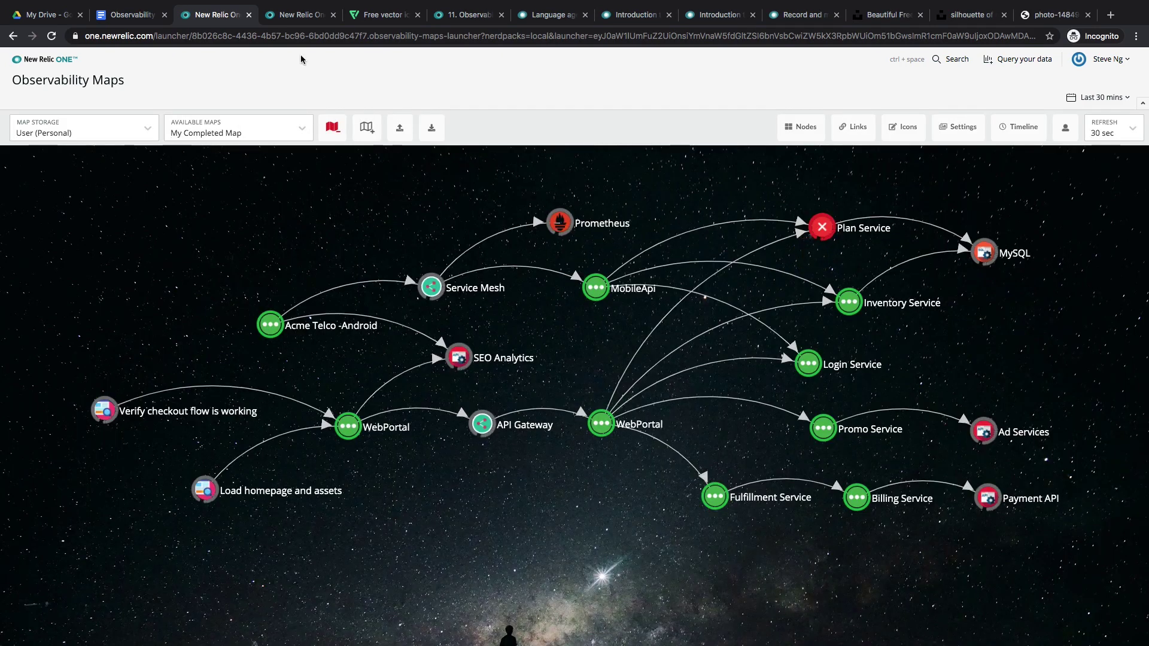
Switch to the browser tab with My New Map and fetch the Demotron V2 account's APM entities for a new entity node
{"action": "left_click", "coordinate": [301, 12]}
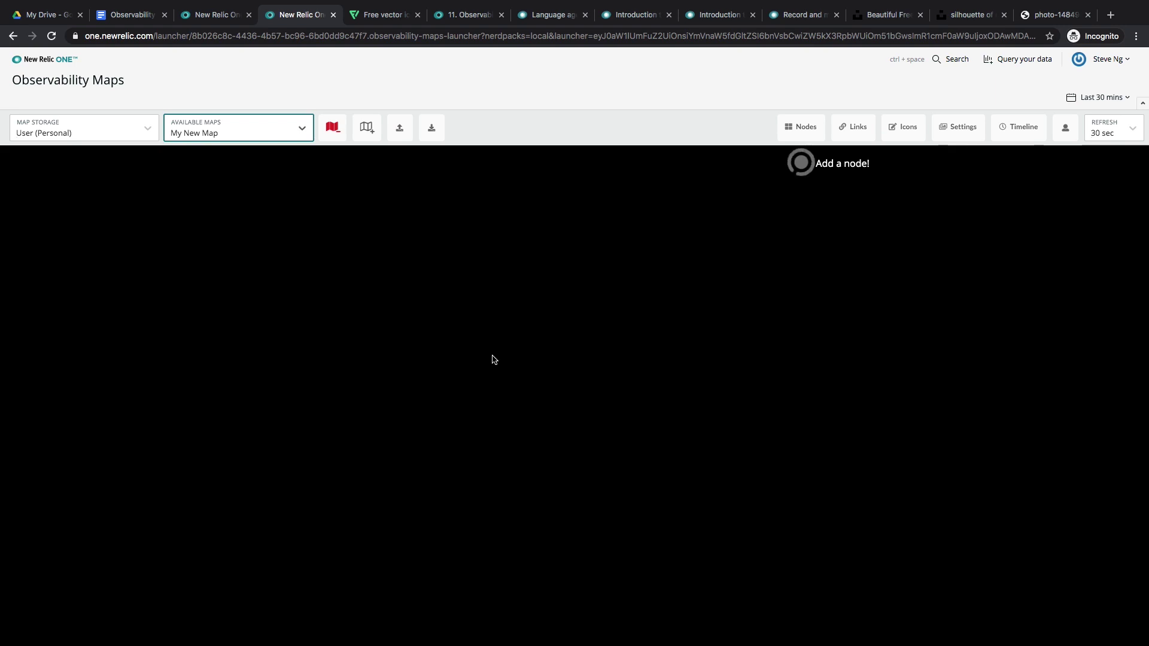
{"action": "left_click", "coordinate": [802, 131]}
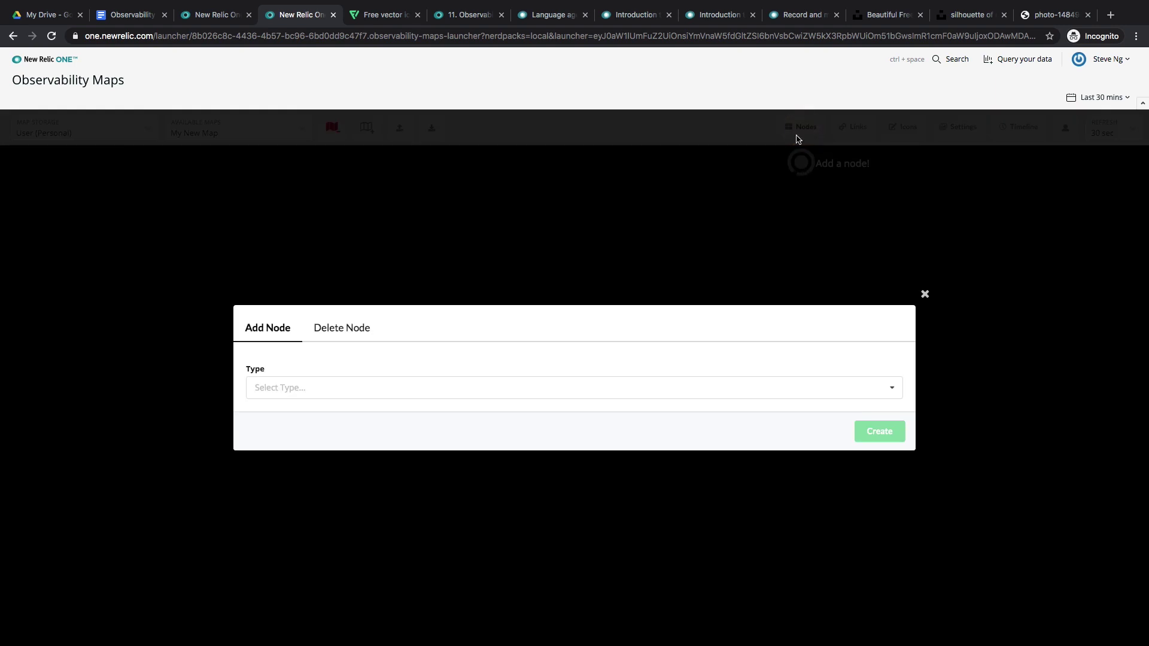
{"action": "left_click", "coordinate": [503, 387]}
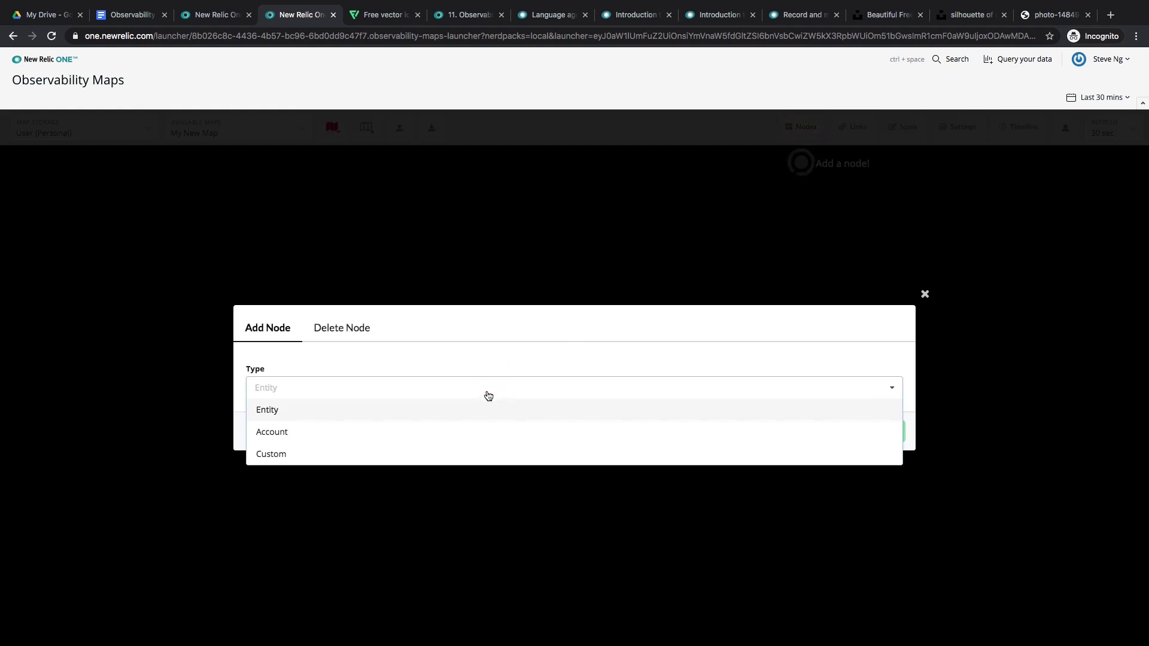
{"action": "left_click", "coordinate": [445, 410]}
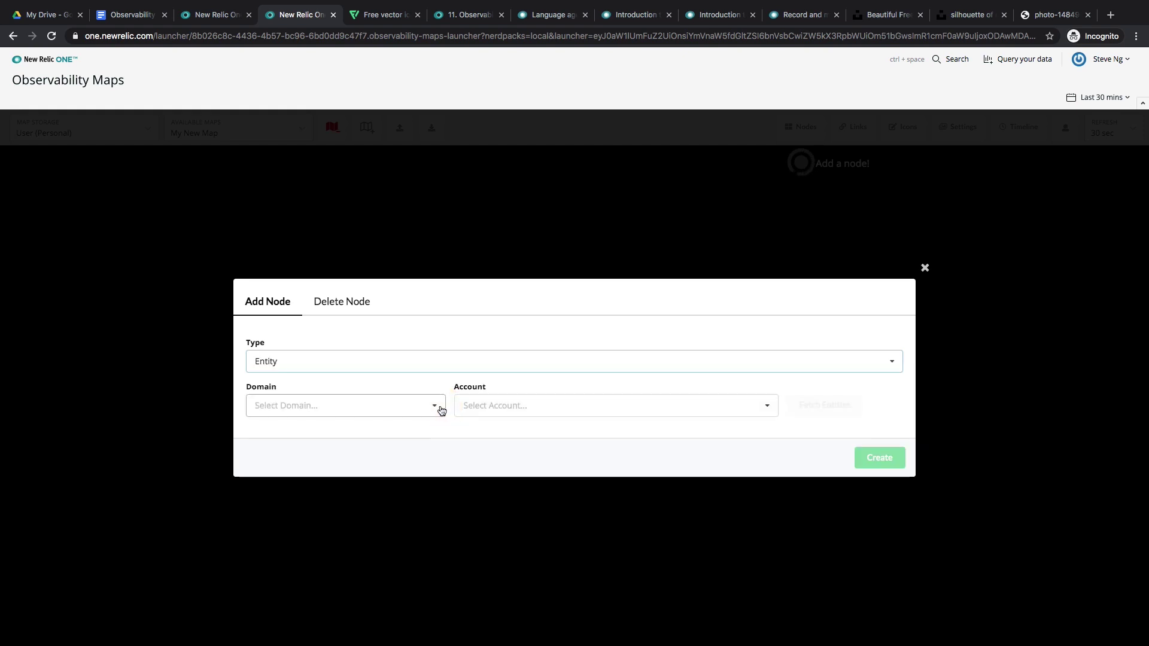
{"action": "left_click", "coordinate": [419, 408]}
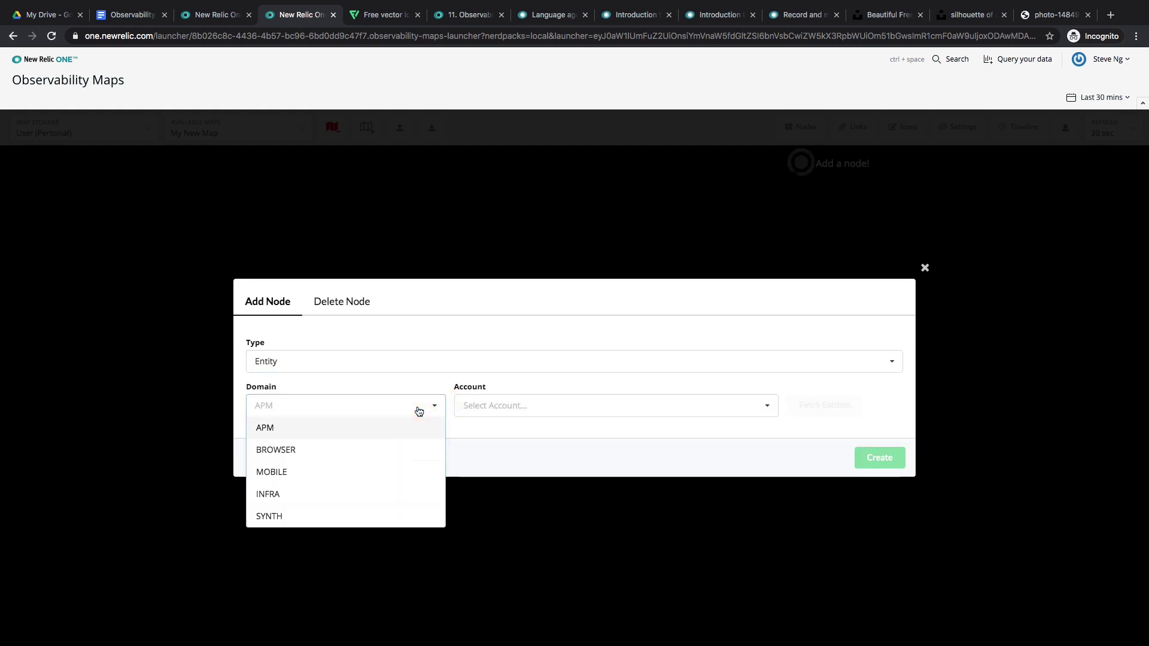
{"action": "left_click", "coordinate": [388, 431]}
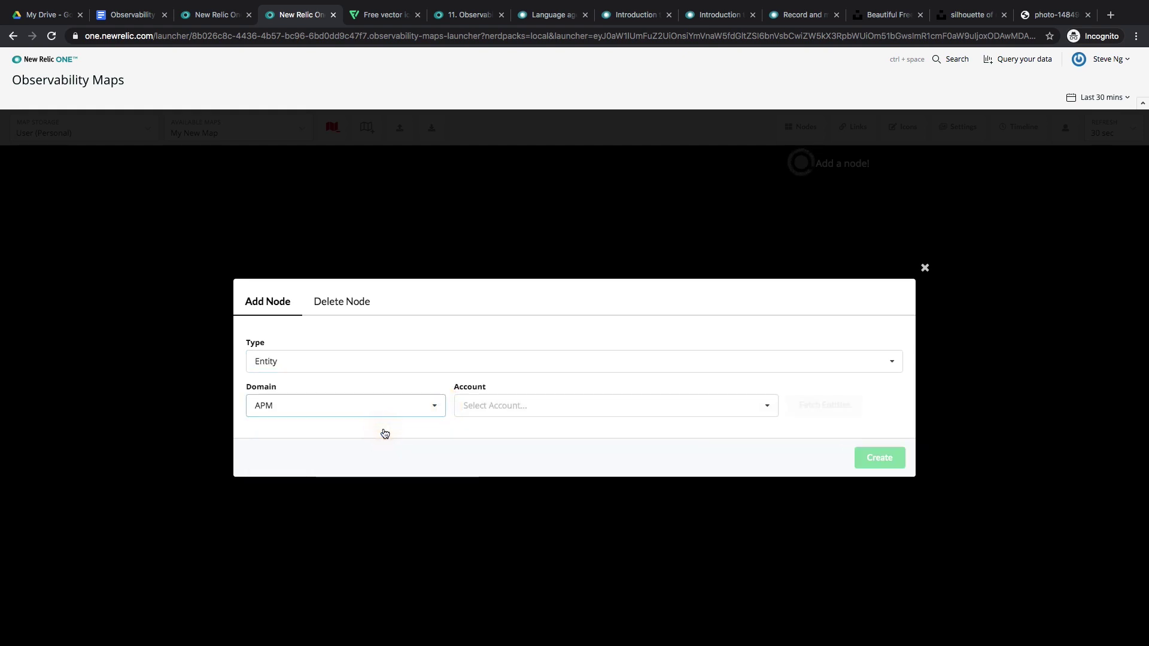
{"action": "left_click", "coordinate": [518, 405]}
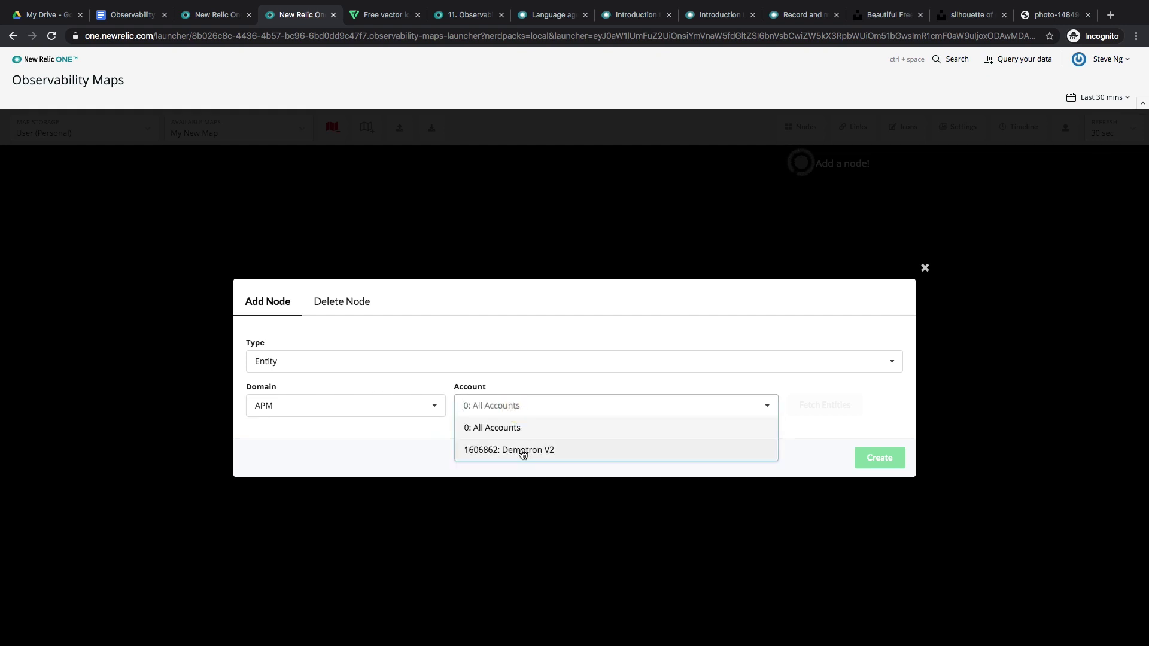
{"action": "left_click", "coordinate": [522, 453]}
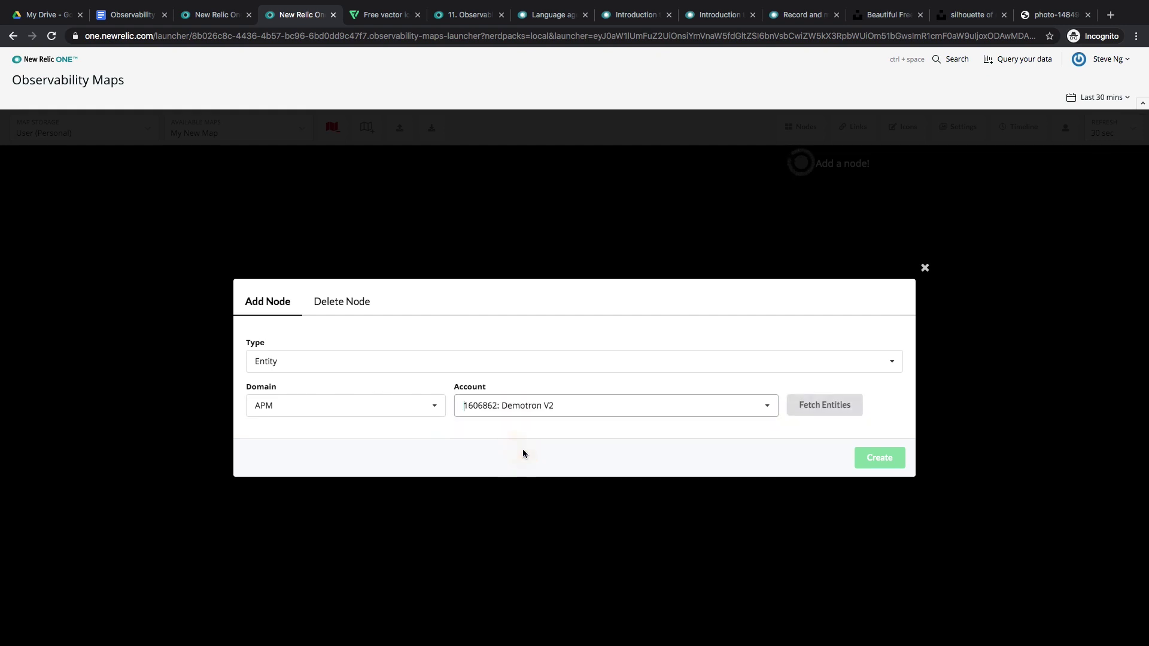
{"action": "left_click", "coordinate": [830, 414]}
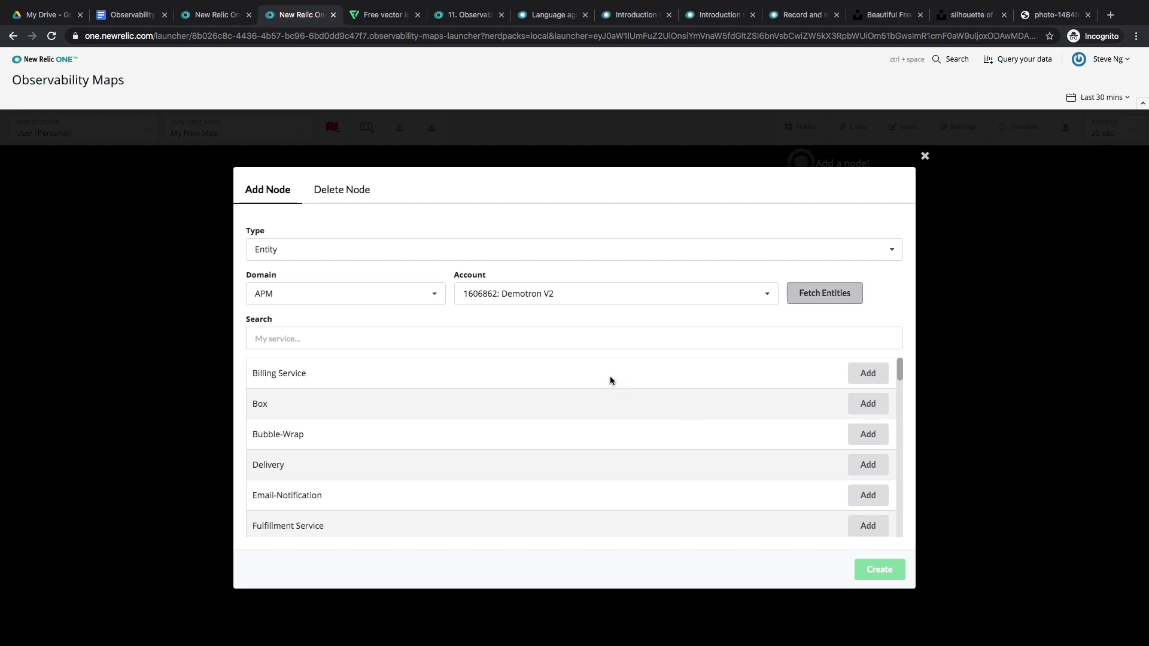
Search the entities for "web", add WebPortal as a node and place it near the centre of the map
{"action": "left_click", "coordinate": [511, 341]}
{"action": "type", "text": "web"}
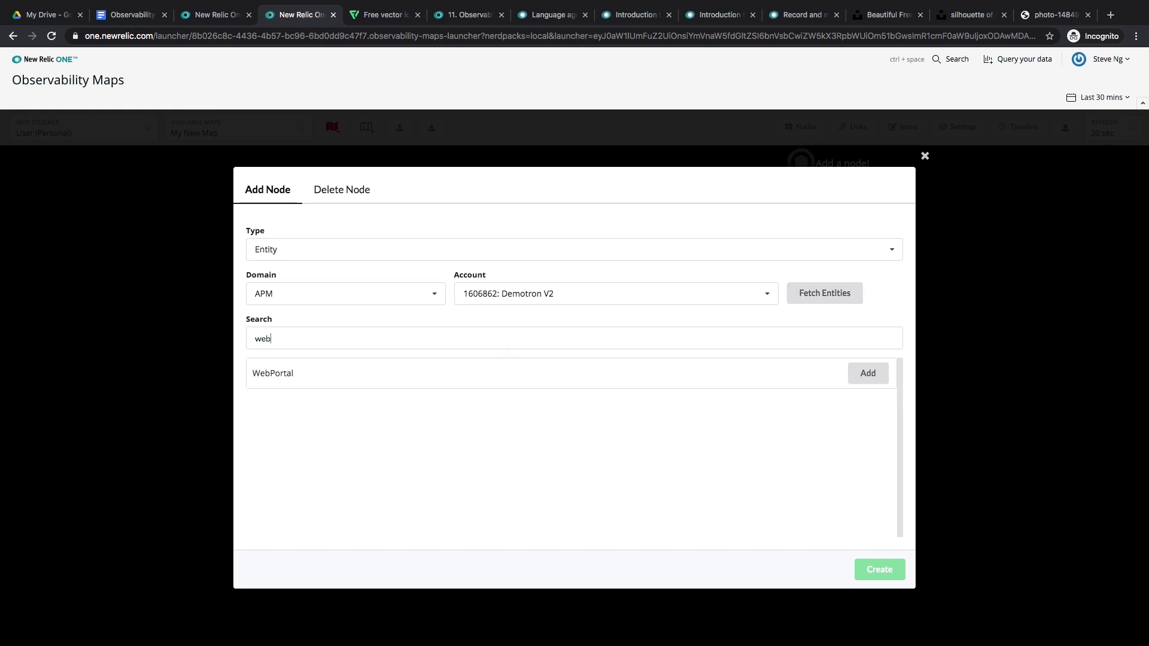
{"action": "left_click", "coordinate": [862, 373]}
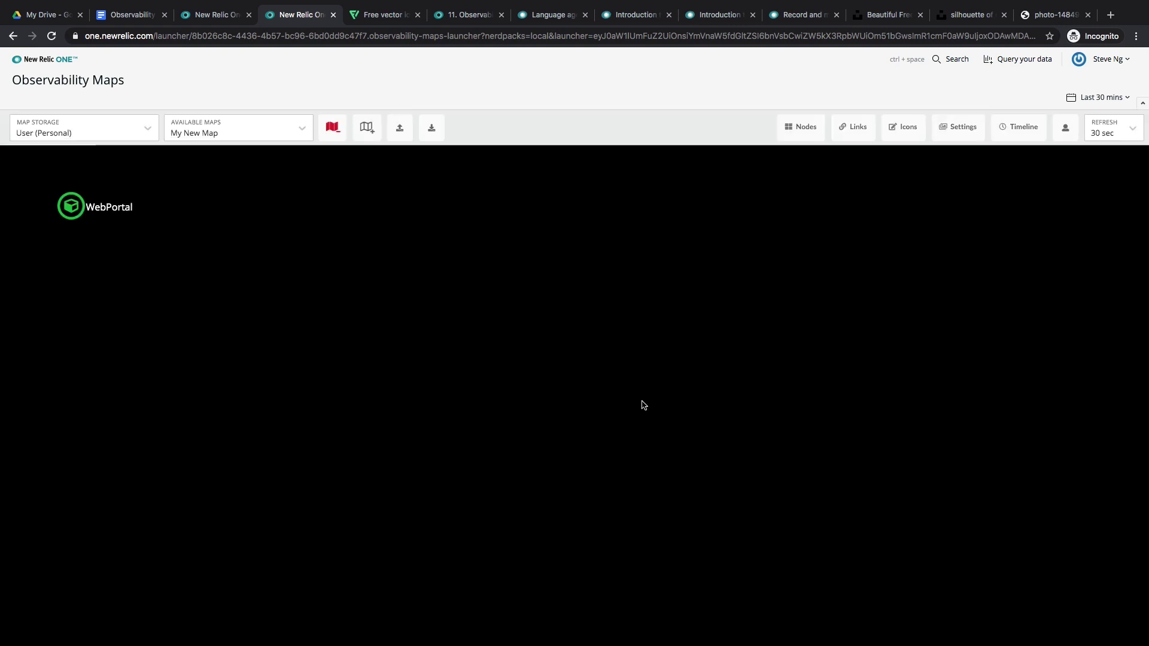
{"action": "left_click_drag", "start_coordinate": [73, 211], "coordinate": [585, 396]}
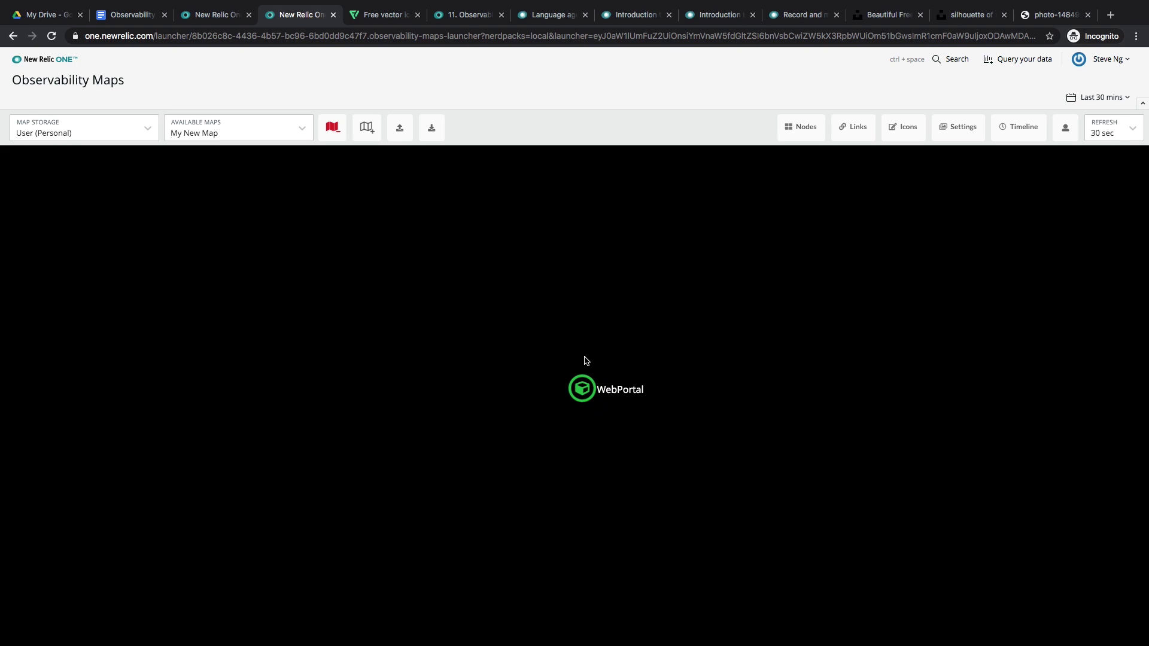
Open the connected entities of the WebPortal node and review its incoming INFRA, SYNTH and OTHER connections
{"action": "mouse_move", "coordinate": [582, 378]}
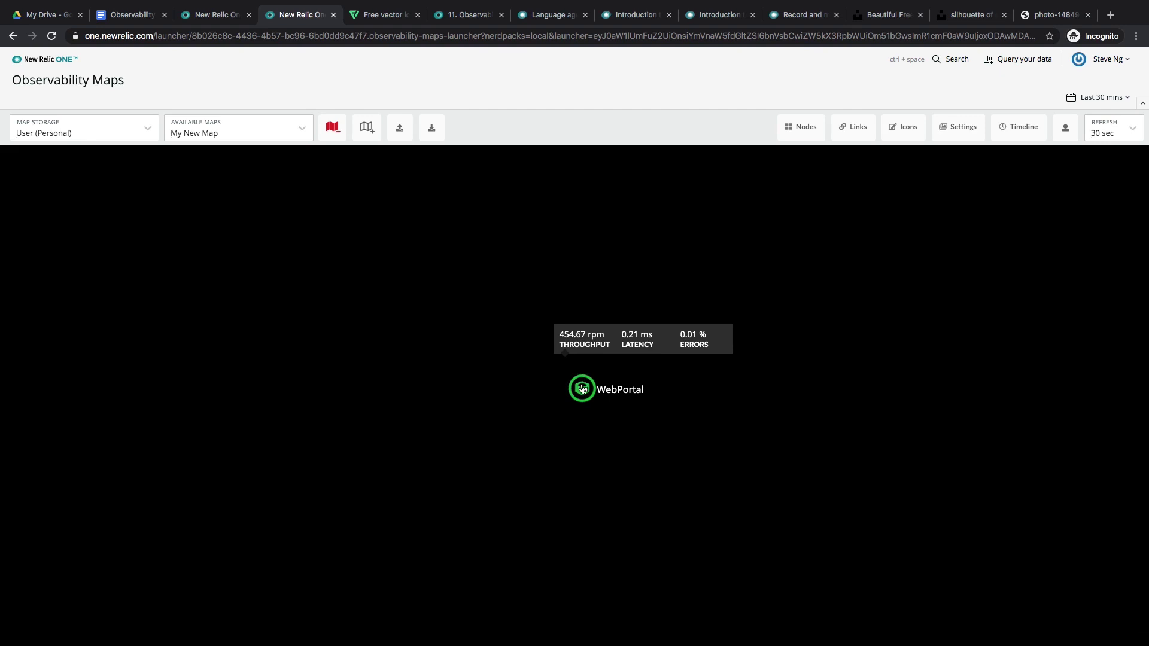
{"action": "right_click", "coordinate": [583, 388]}
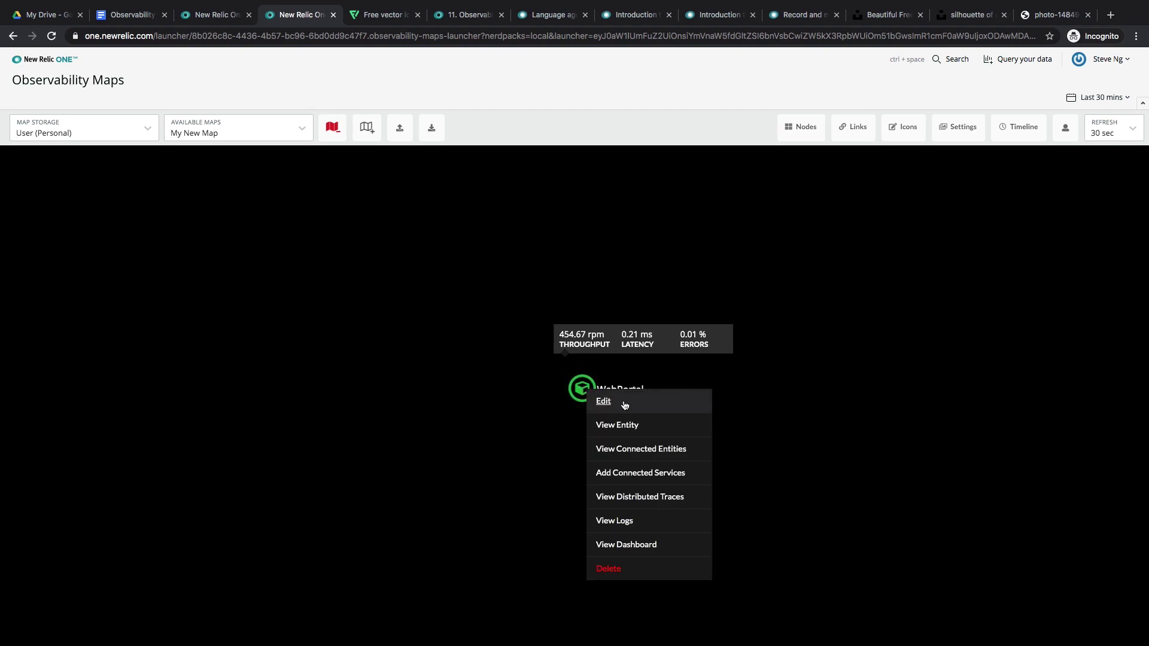
{"action": "left_click", "coordinate": [707, 458]}
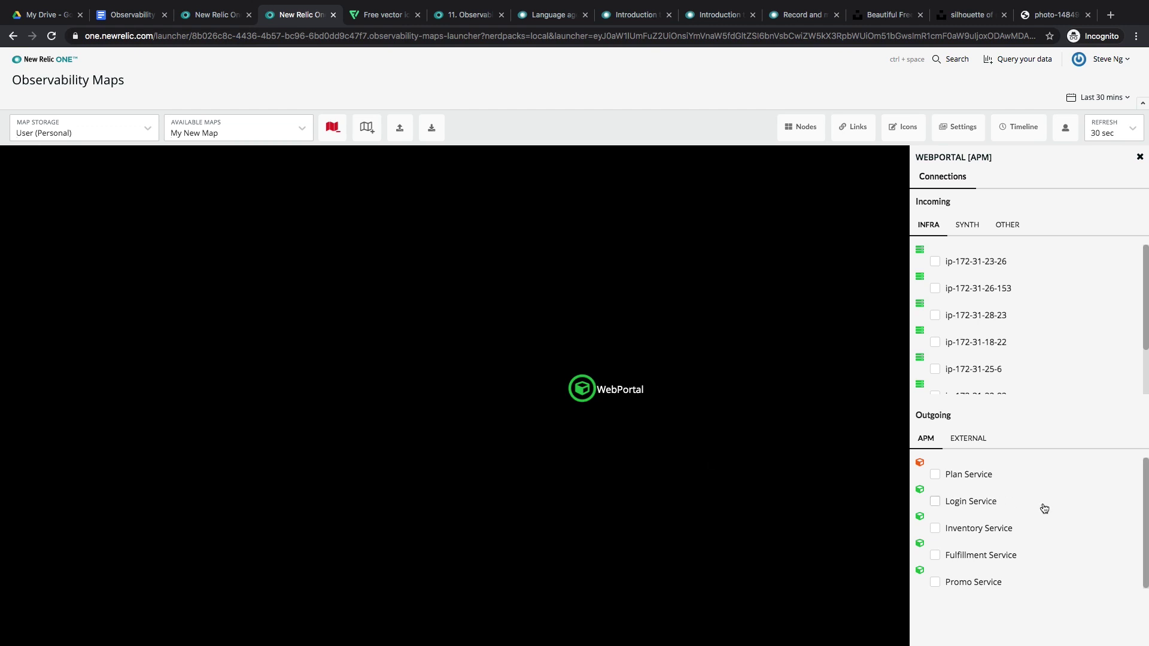
{"action": "scroll", "coordinate": [1044, 508], "scroll_direction": "down", "scroll_amount": 1}
{"action": "scroll", "coordinate": [1048, 367], "scroll_direction": "down", "scroll_amount": 2}
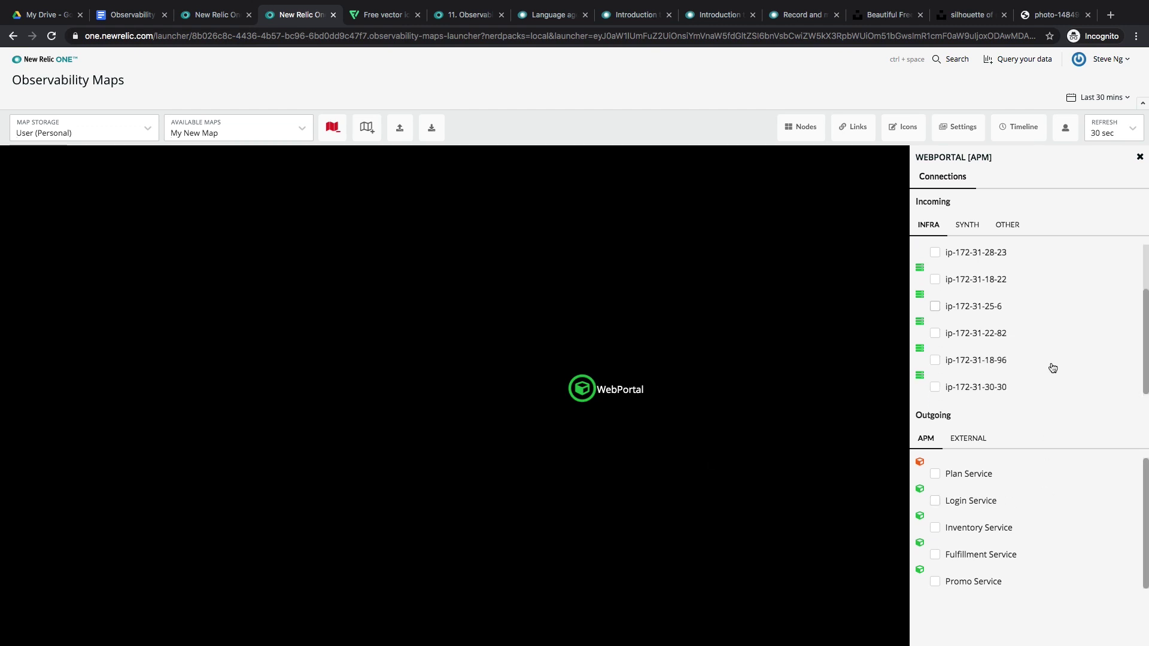
{"action": "scroll", "coordinate": [1049, 367], "scroll_direction": "up", "scroll_amount": 2}
{"action": "left_click", "coordinate": [967, 226]}
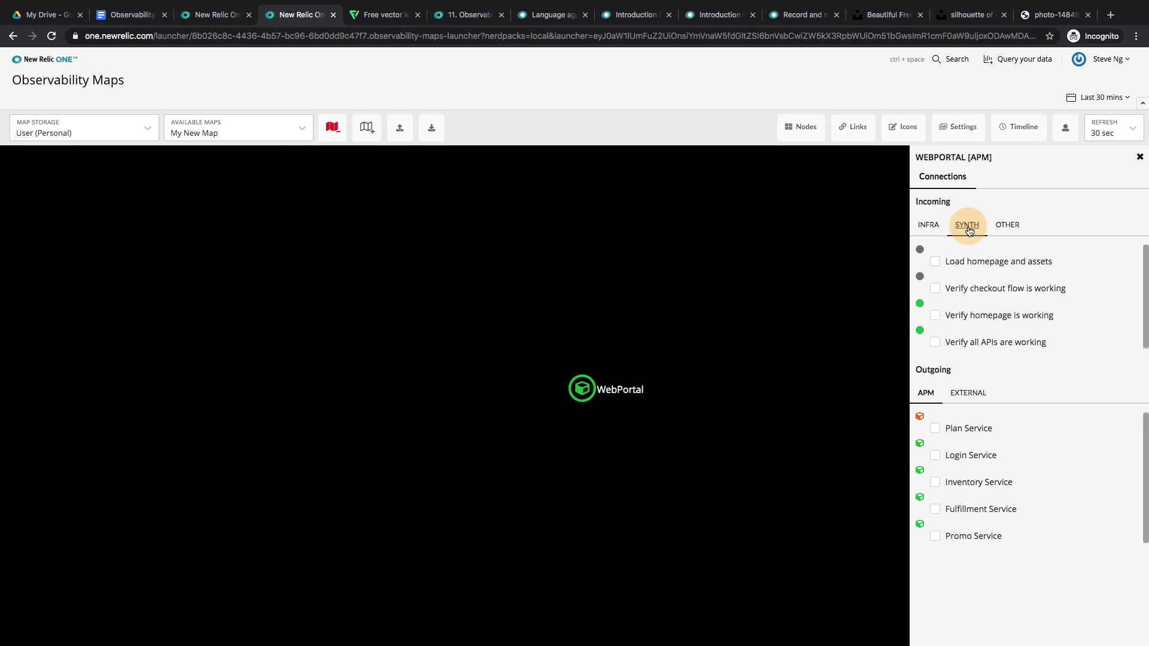
{"action": "left_click", "coordinate": [1007, 227]}
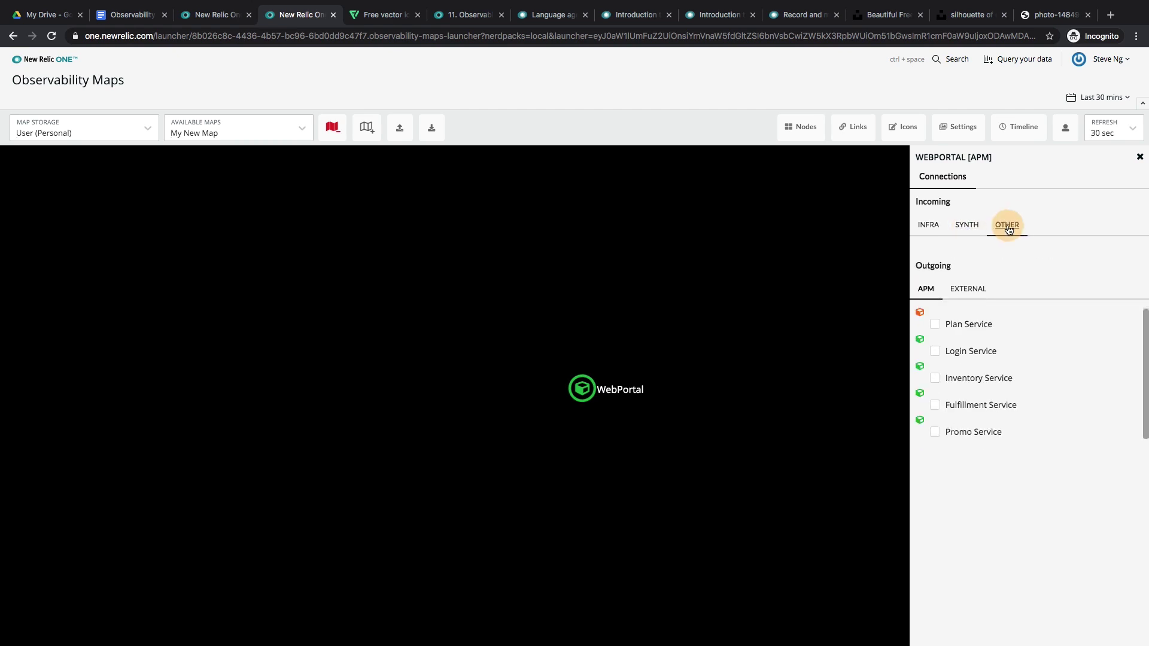
{"action": "left_click", "coordinate": [929, 234]}
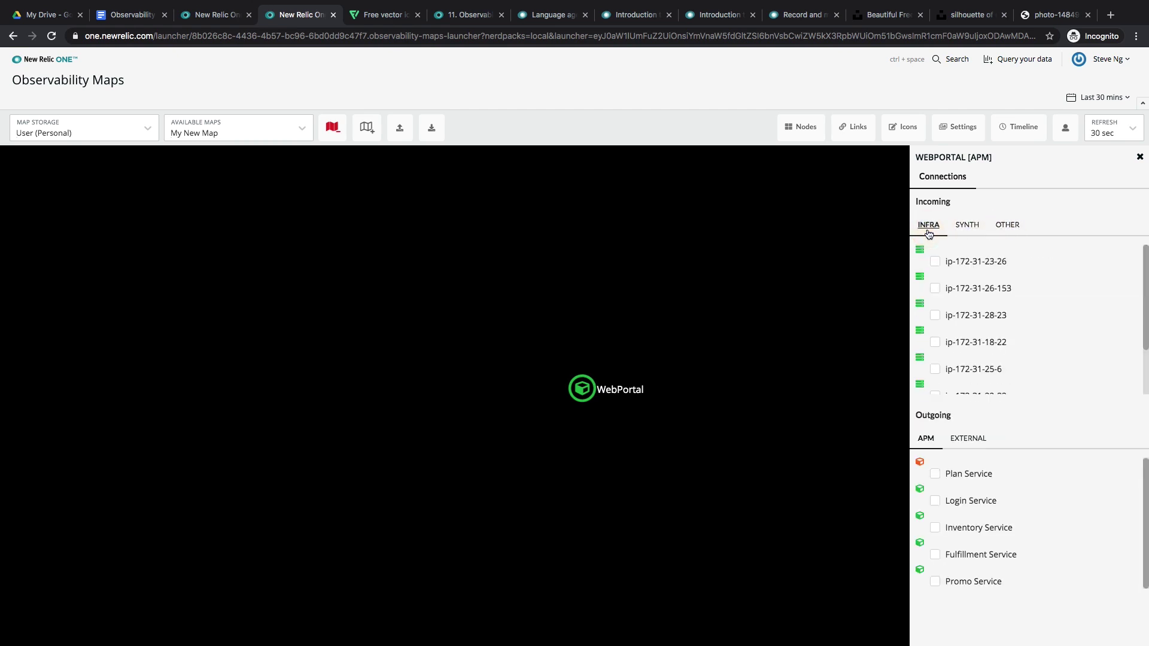
Add Plan Service, Login Service and Inventory Service to the map as outgoing APM connections of WebPortal
{"action": "left_click", "coordinate": [935, 474]}
{"action": "left_click", "coordinate": [935, 501]}
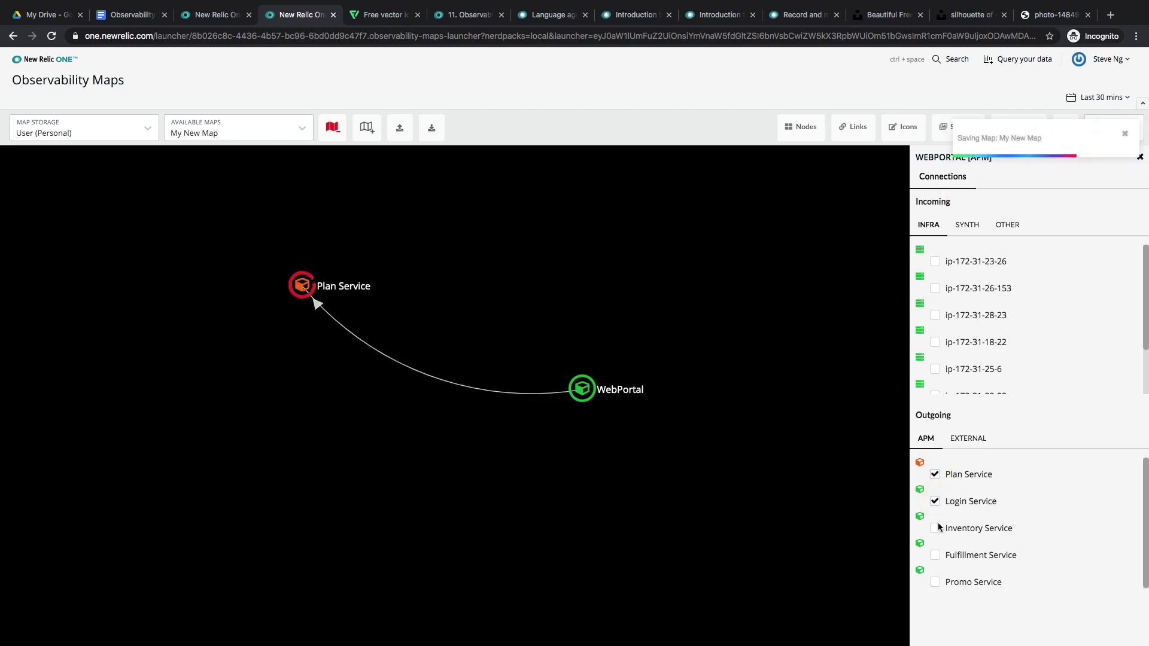
{"action": "left_click", "coordinate": [935, 528]}
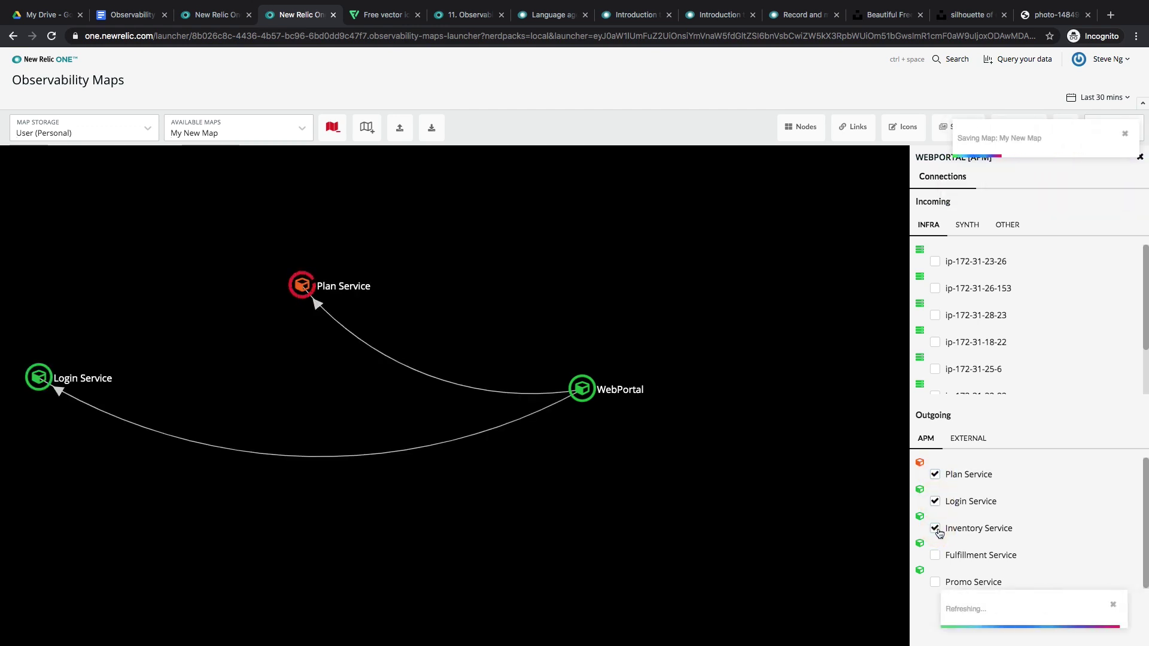
Arrange Plan Service, Inventory Service and Login Service from top to bottom to the right of WebPortal, and close the connections view
{"action": "left_click", "coordinate": [302, 292]}
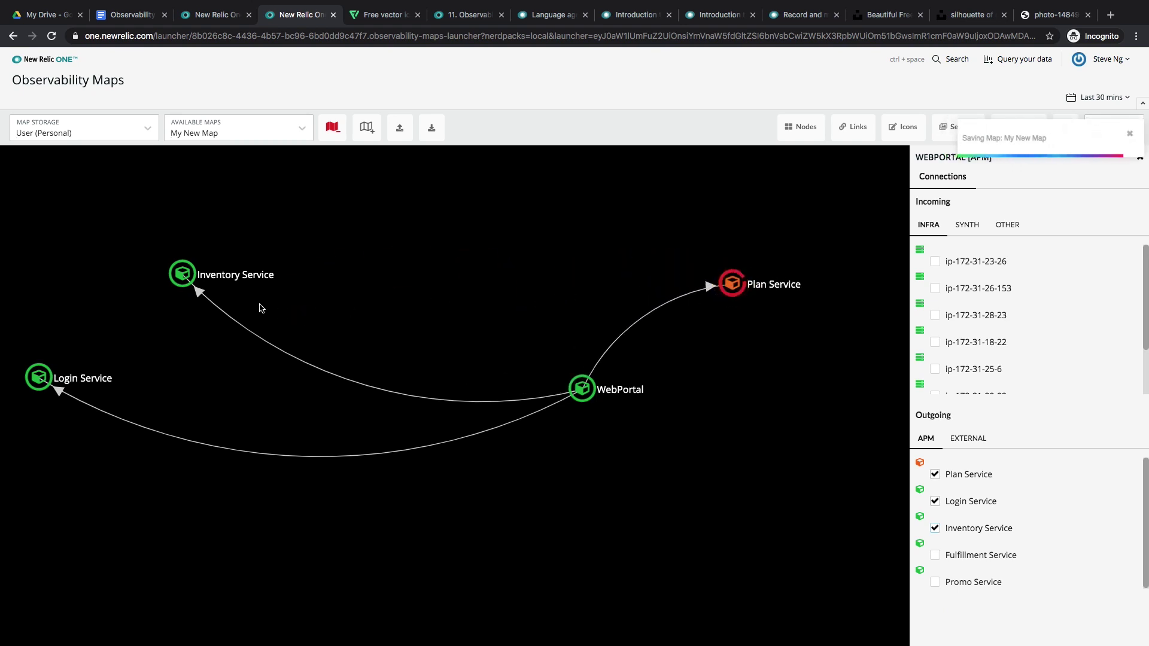
{"action": "left_click_drag", "start_coordinate": [183, 274], "coordinate": [798, 366]}
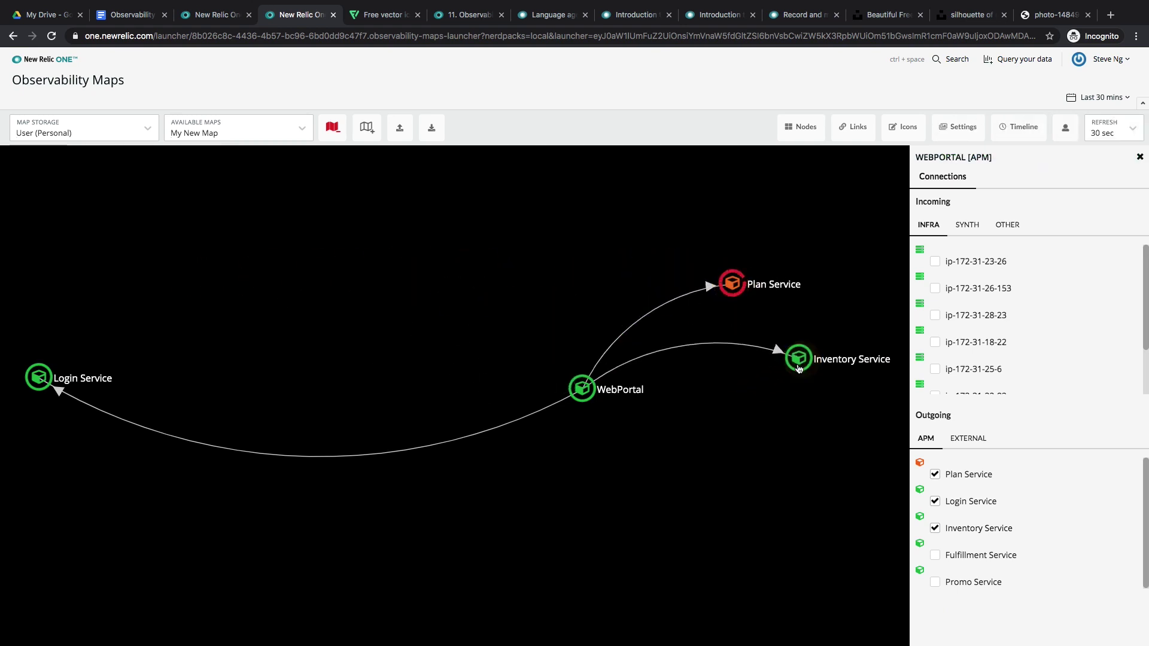
{"action": "left_click_drag", "start_coordinate": [38, 376], "coordinate": [789, 430]}
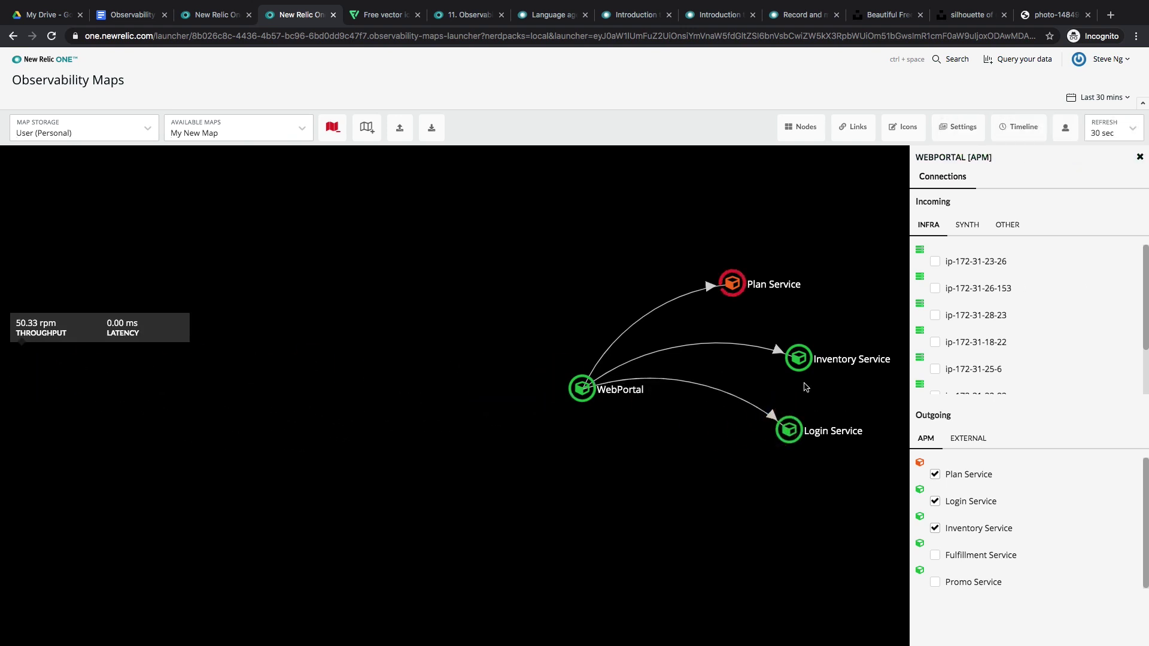
{"action": "left_click", "coordinate": [1139, 158]}
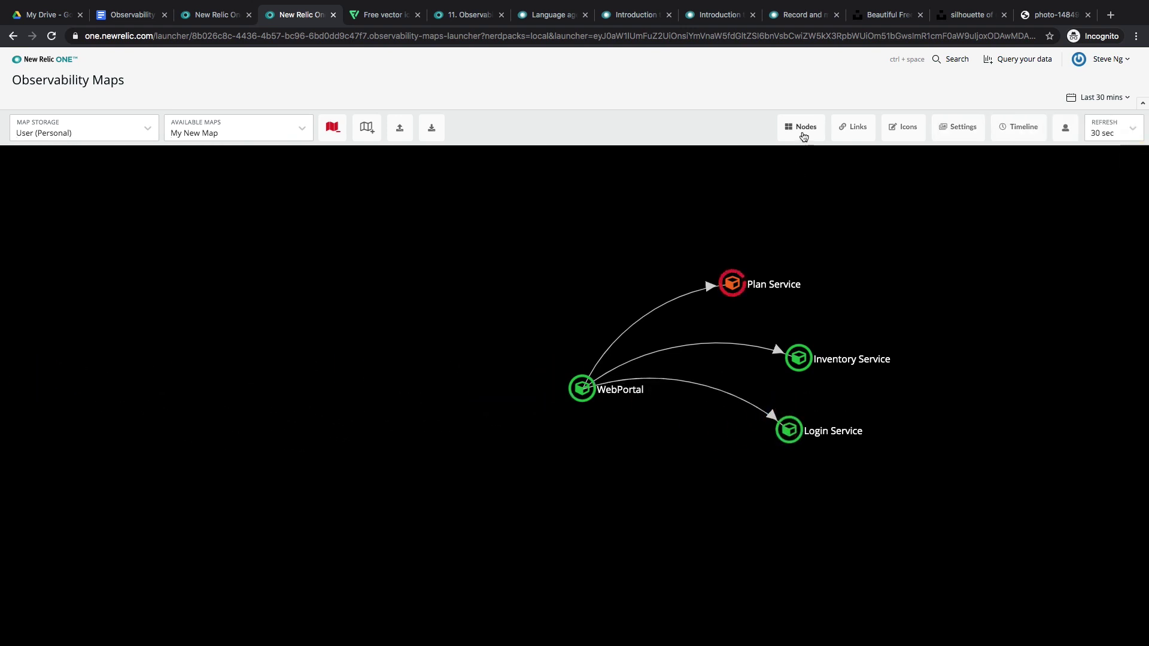
Add the WebPortal entity from the BROWSER domain of the Demotron V2 account as a new node
{"action": "left_click", "coordinate": [803, 129]}
{"action": "left_click", "coordinate": [453, 387]}
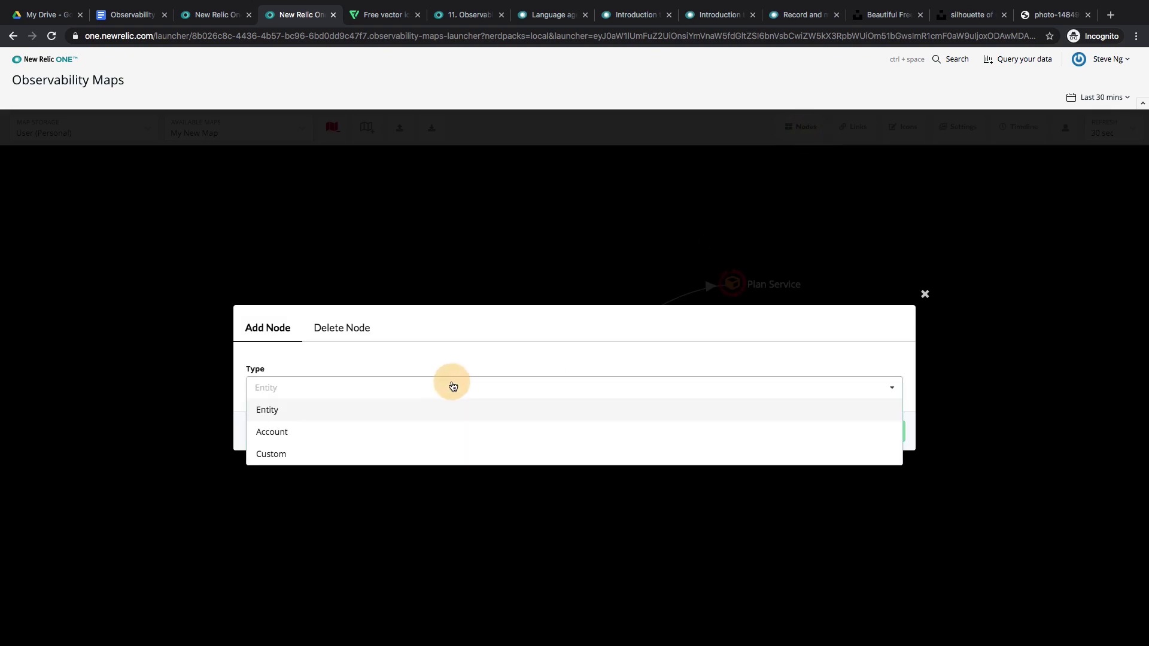
{"action": "left_click", "coordinate": [395, 413]}
{"action": "left_click", "coordinate": [380, 409]}
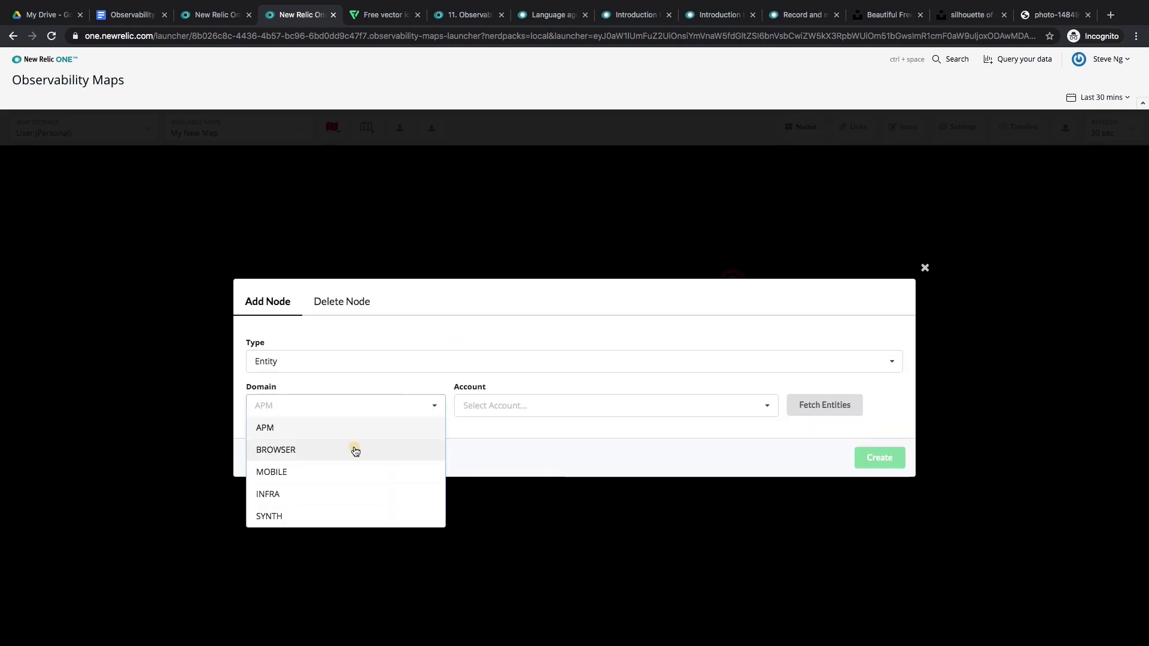
{"action": "left_click", "coordinate": [355, 451]}
{"action": "left_click", "coordinate": [540, 409]}
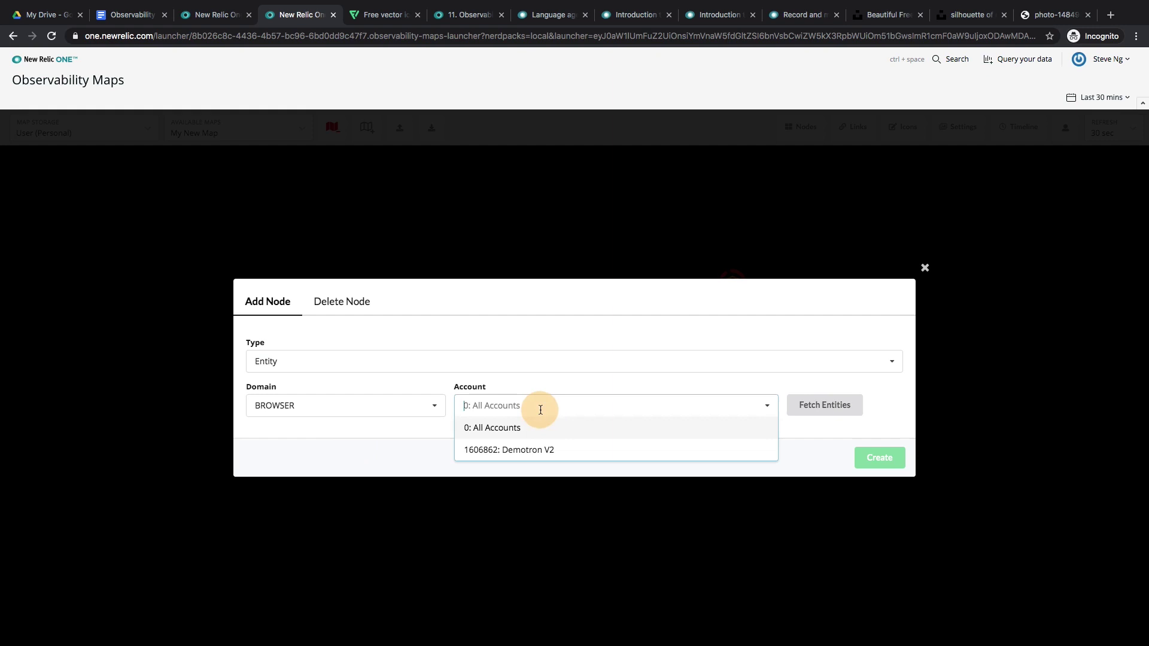
{"action": "left_click", "coordinate": [530, 450]}
{"action": "left_click", "coordinate": [845, 403]}
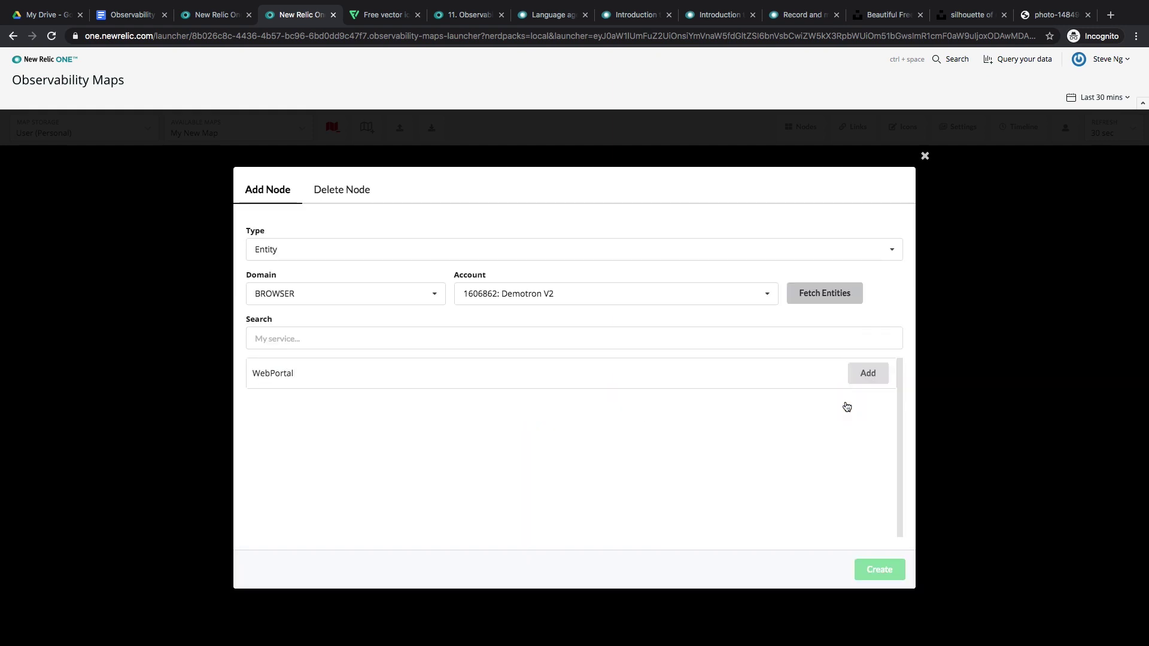
{"action": "left_click", "coordinate": [867, 375]}
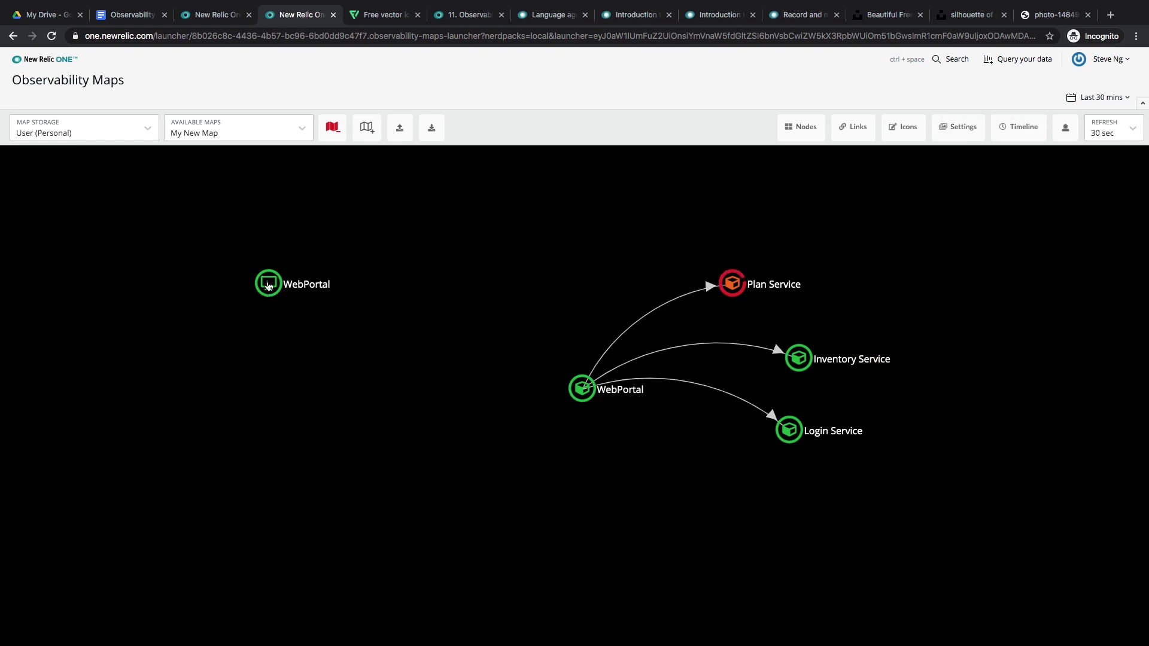
Place the browser WebPortal node beside the WebPortal APM node and open its connected entities
{"action": "left_click_drag", "start_coordinate": [268, 285], "coordinate": [453, 389]}
{"action": "right_click", "coordinate": [454, 389]}
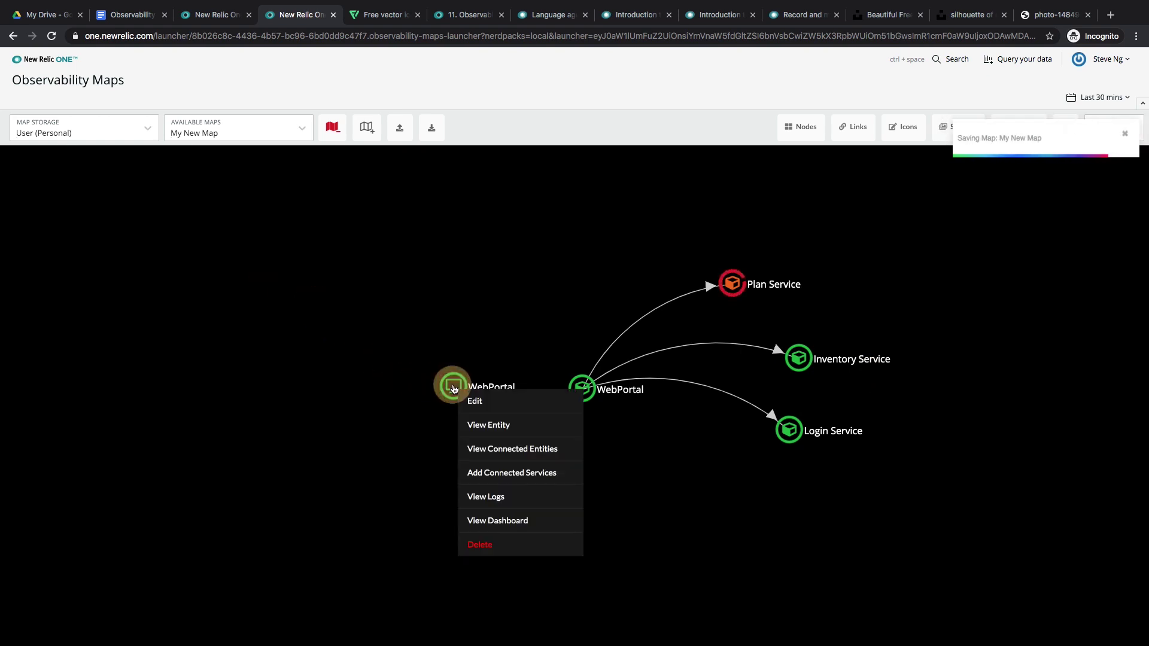
{"action": "left_click", "coordinate": [579, 449]}
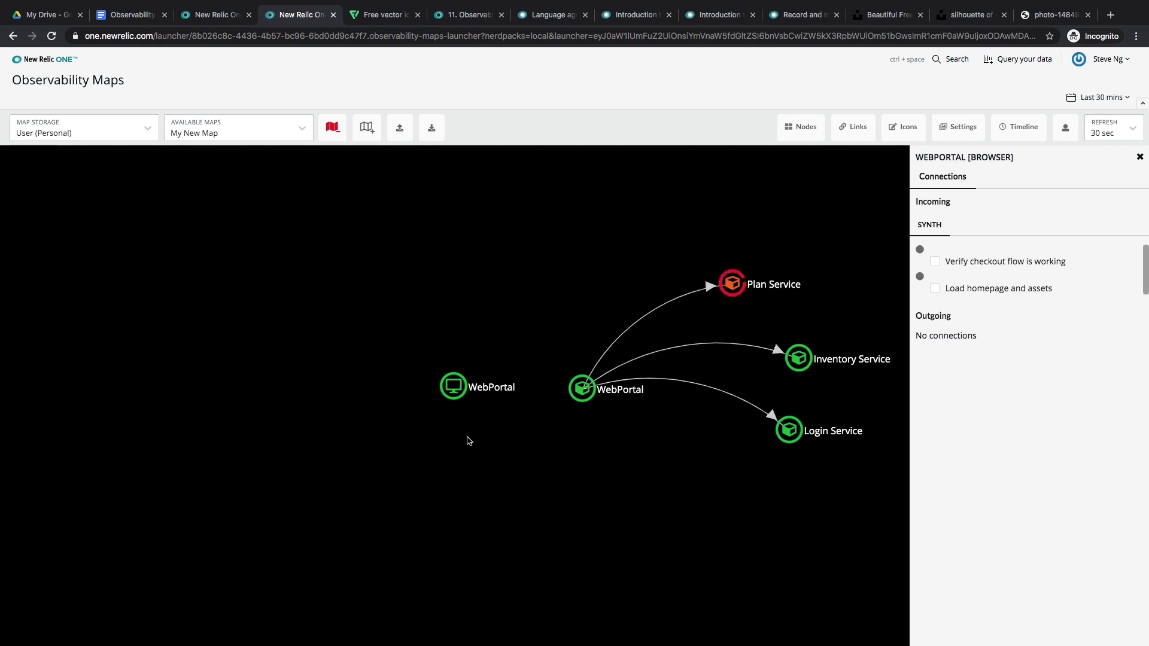
Add the connected services of the browser WebPortal node to the map and shift the node closer to the WebPortal APM node
{"action": "right_click", "coordinate": [454, 392]}
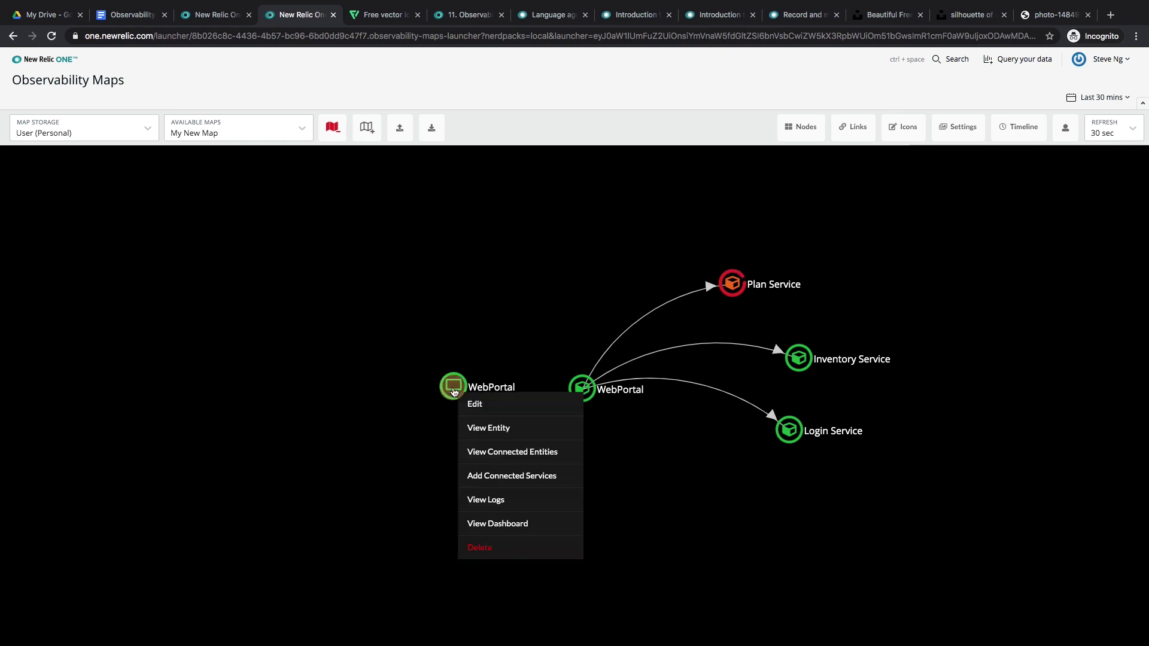
{"action": "left_click", "coordinate": [573, 480]}
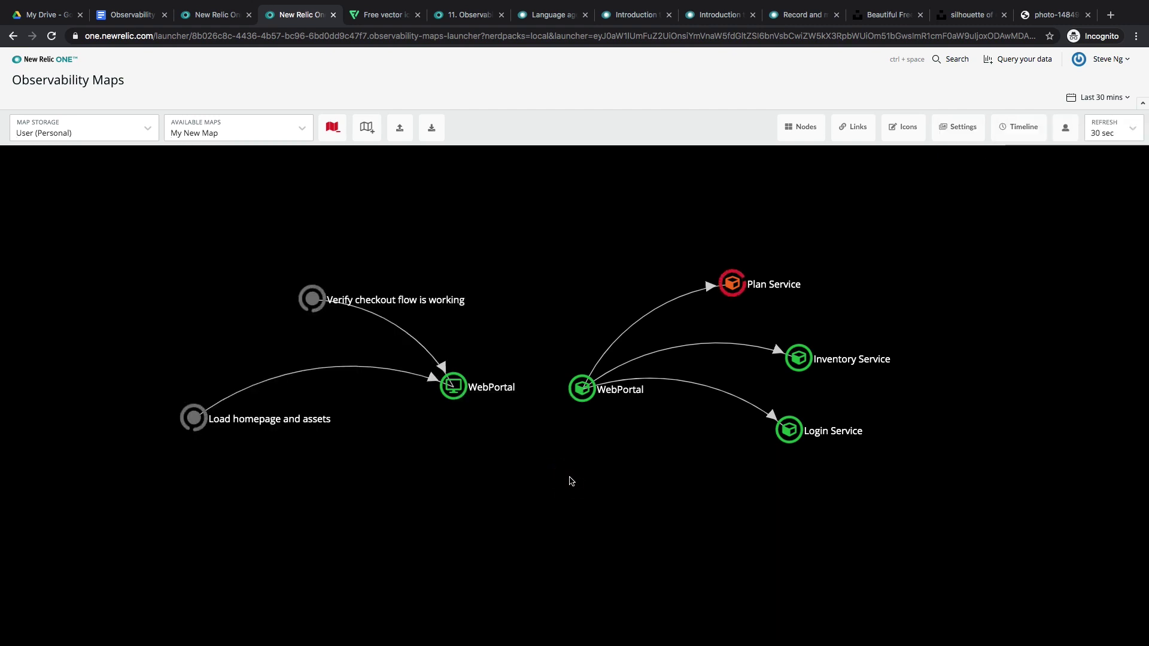
{"action": "left_click_drag", "start_coordinate": [453, 386], "coordinate": [481, 392]}
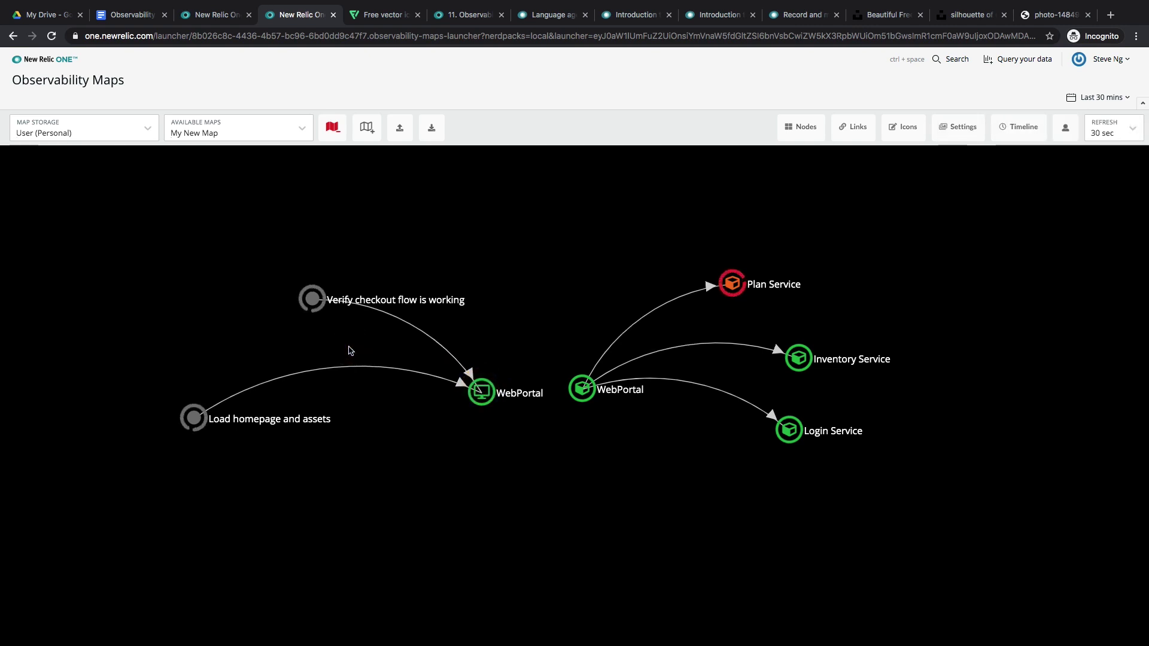
Delete the "Verify checkout flow is working" and "Load homepage and assets" nodes from the map
{"action": "right_click", "coordinate": [313, 303]}
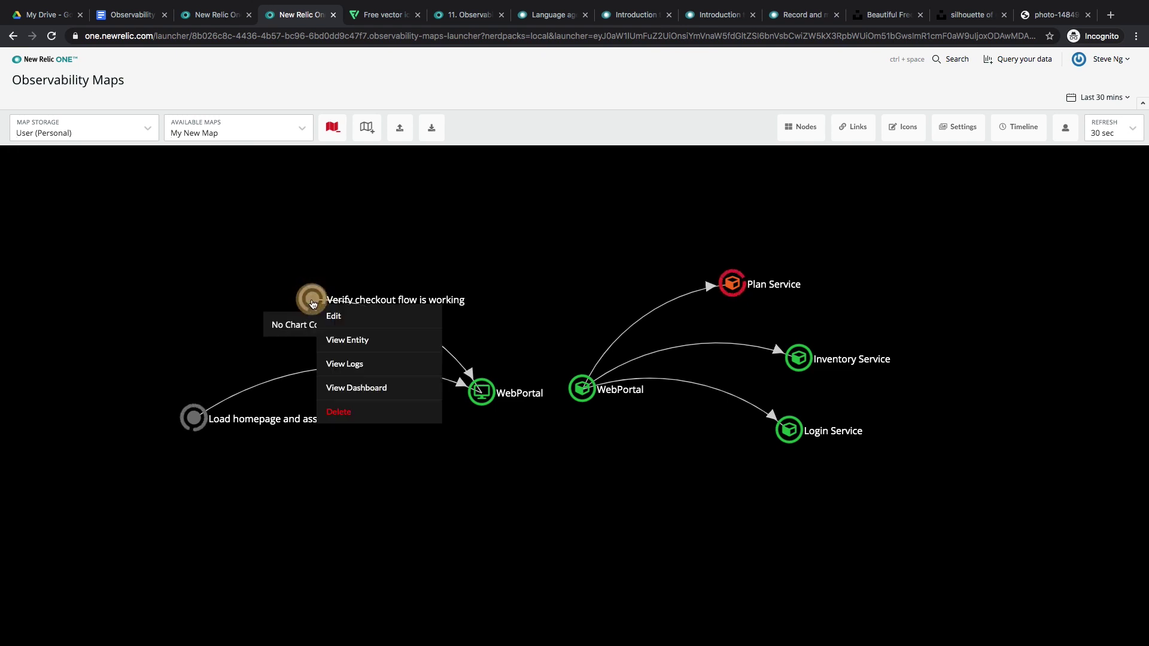
{"action": "left_click", "coordinate": [341, 412]}
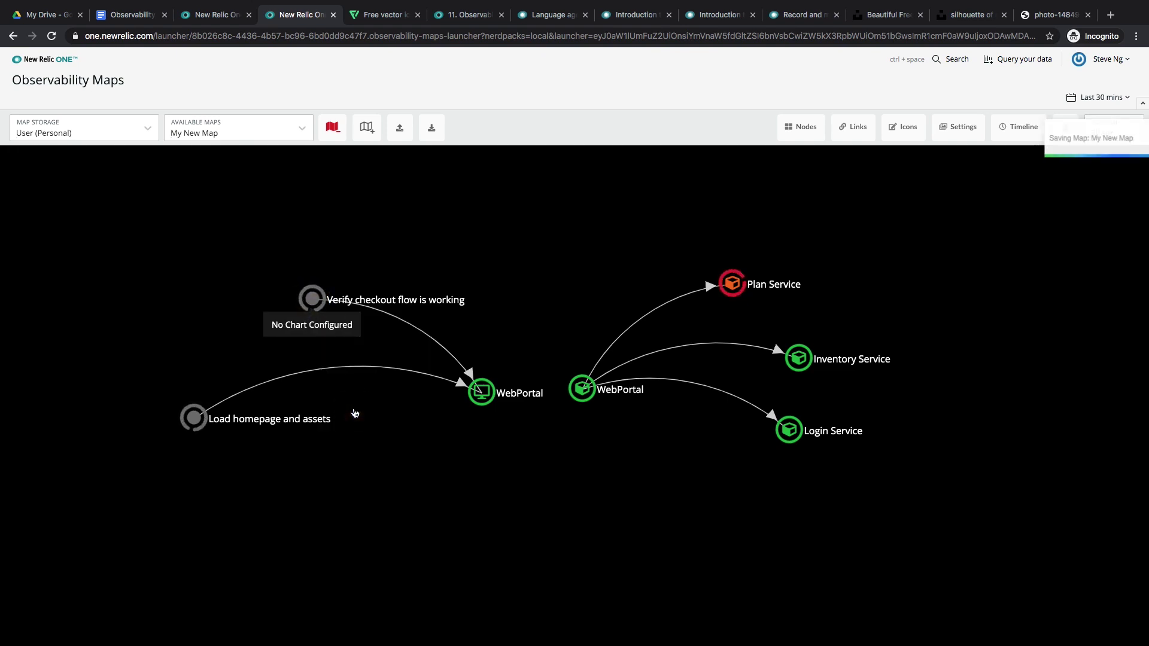
{"action": "right_click", "coordinate": [198, 420]}
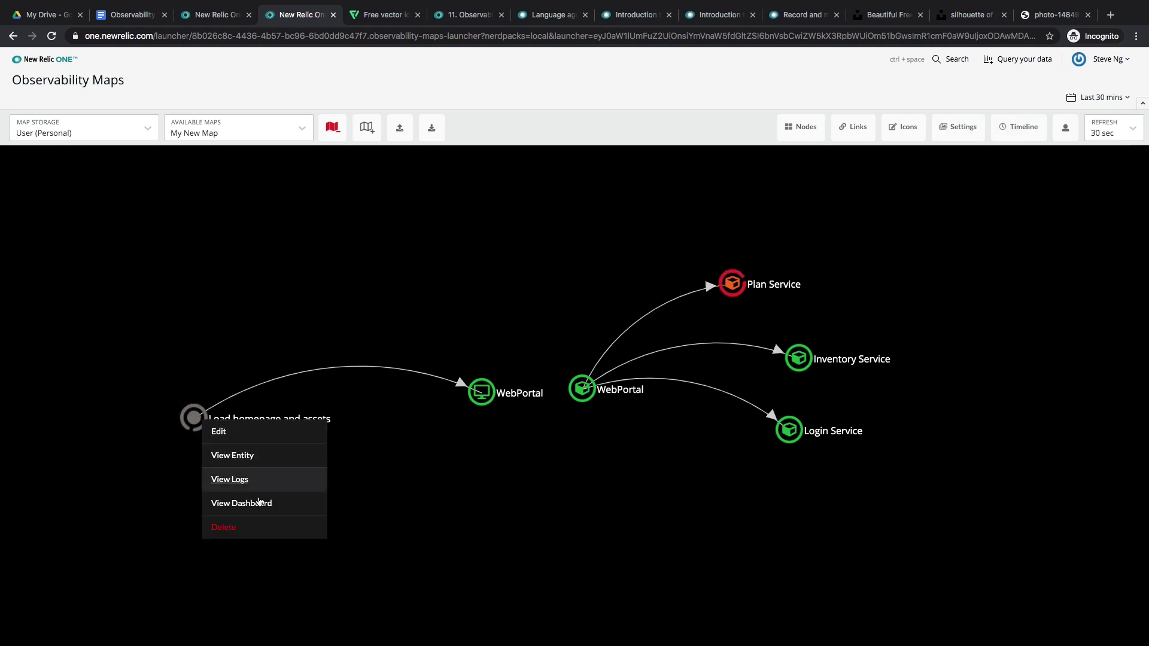
{"action": "left_click", "coordinate": [258, 526]}
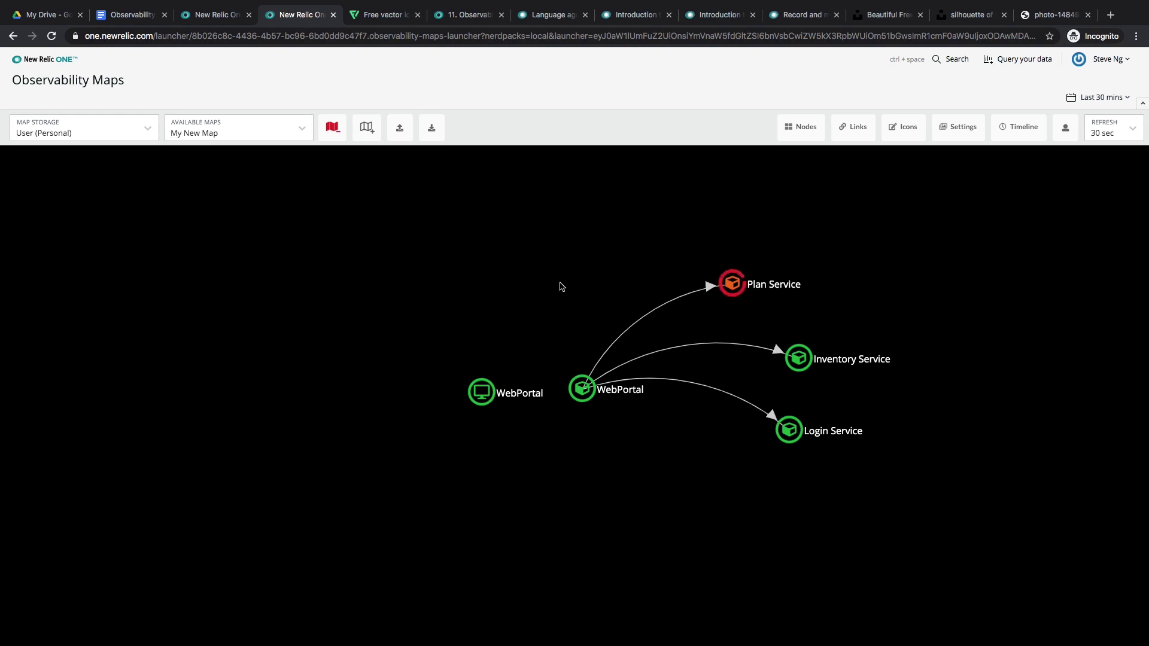
Create a new node of type Custom named API
{"action": "left_click", "coordinate": [802, 127]}
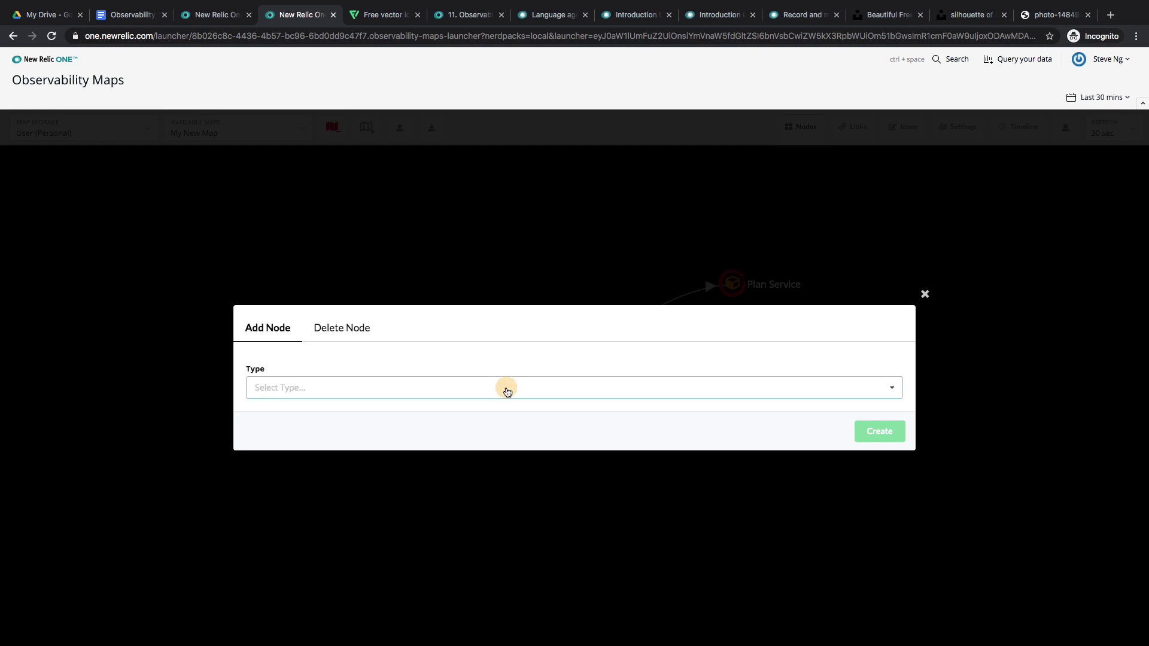
{"action": "left_click", "coordinate": [508, 387]}
{"action": "left_click", "coordinate": [459, 462]}
{"action": "left_click", "coordinate": [359, 393]}
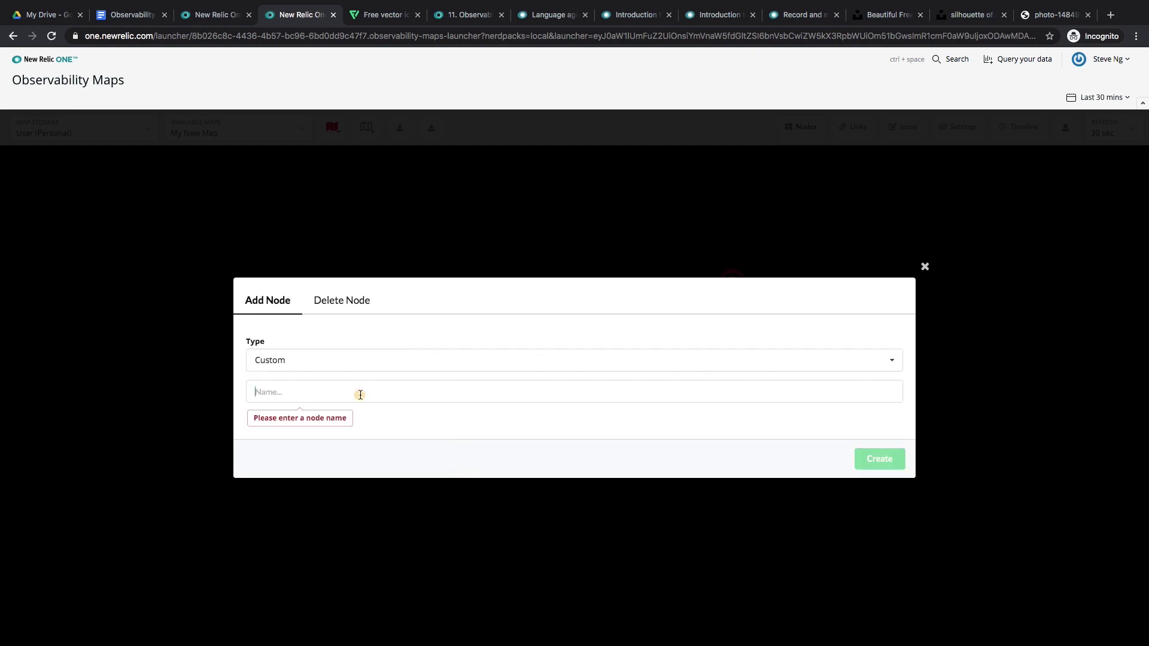
{"action": "type", "text": "API"}
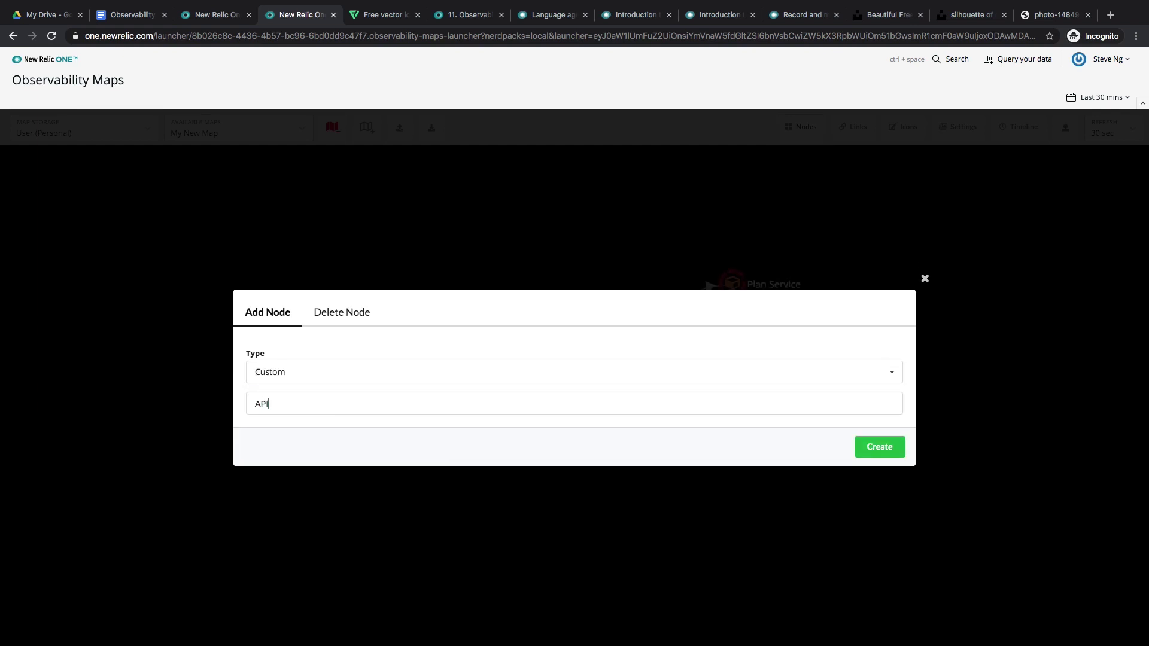
{"action": "left_click", "coordinate": [872, 448]}
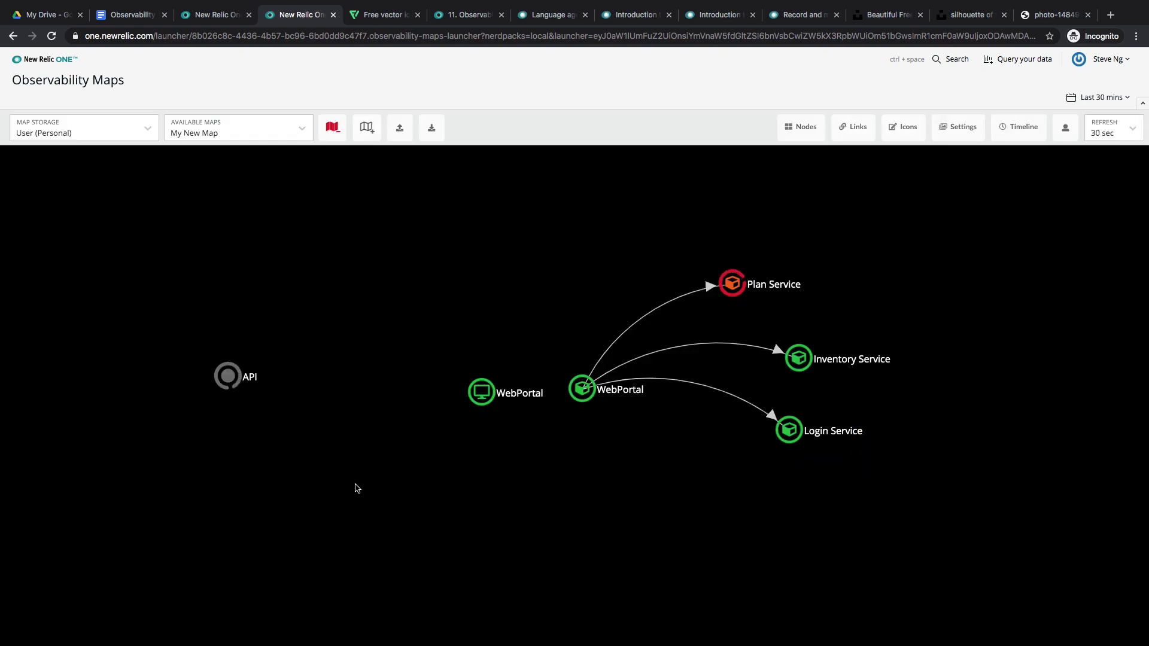
Position the API node to the right of Login Service, level with it
{"action": "left_click_drag", "start_coordinate": [227, 376], "coordinate": [437, 450]}
{"action": "left_click_drag", "start_coordinate": [511, 450], "coordinate": [946, 431]}
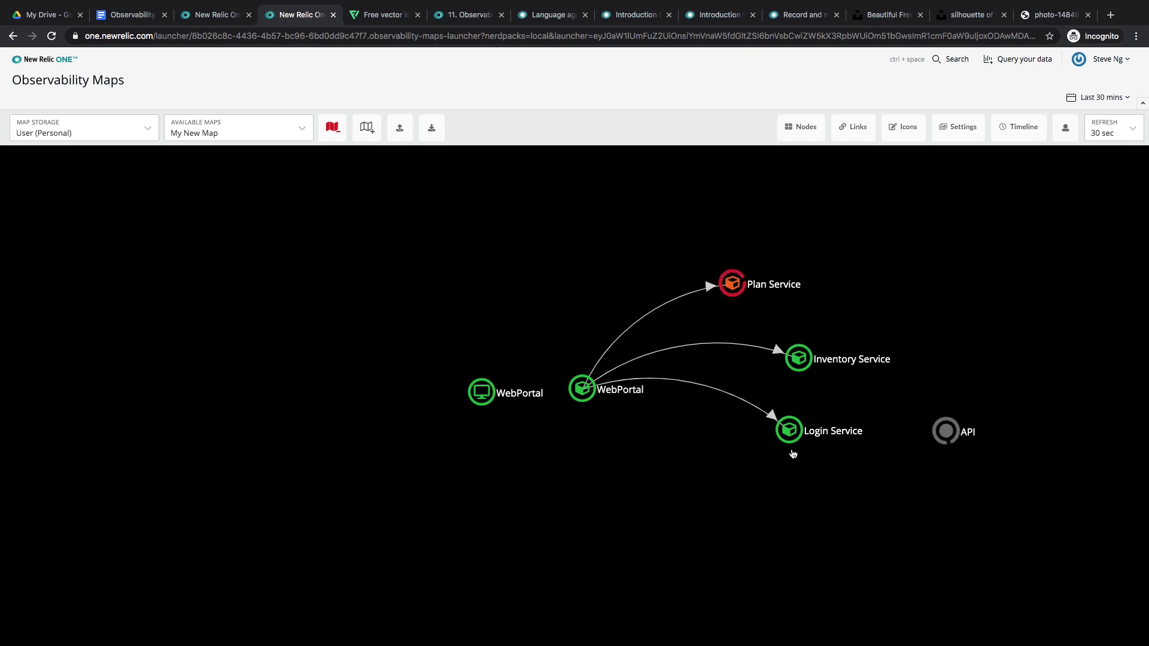
{"action": "left_click", "coordinate": [796, 364]}
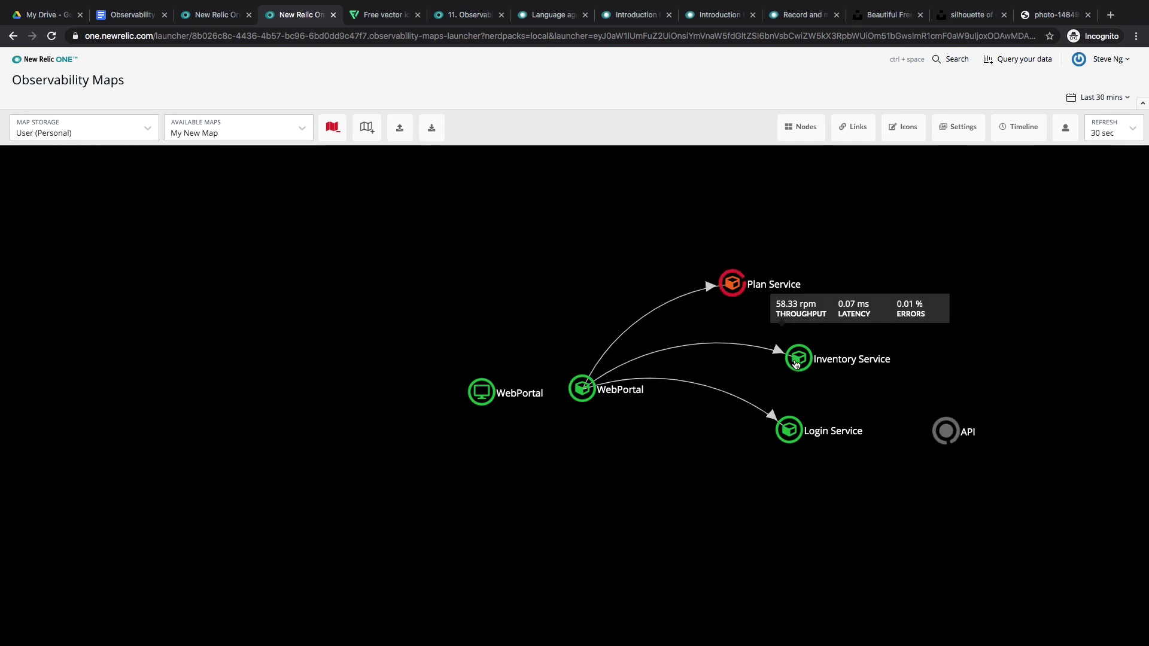
{"action": "left_click", "coordinate": [754, 478]}
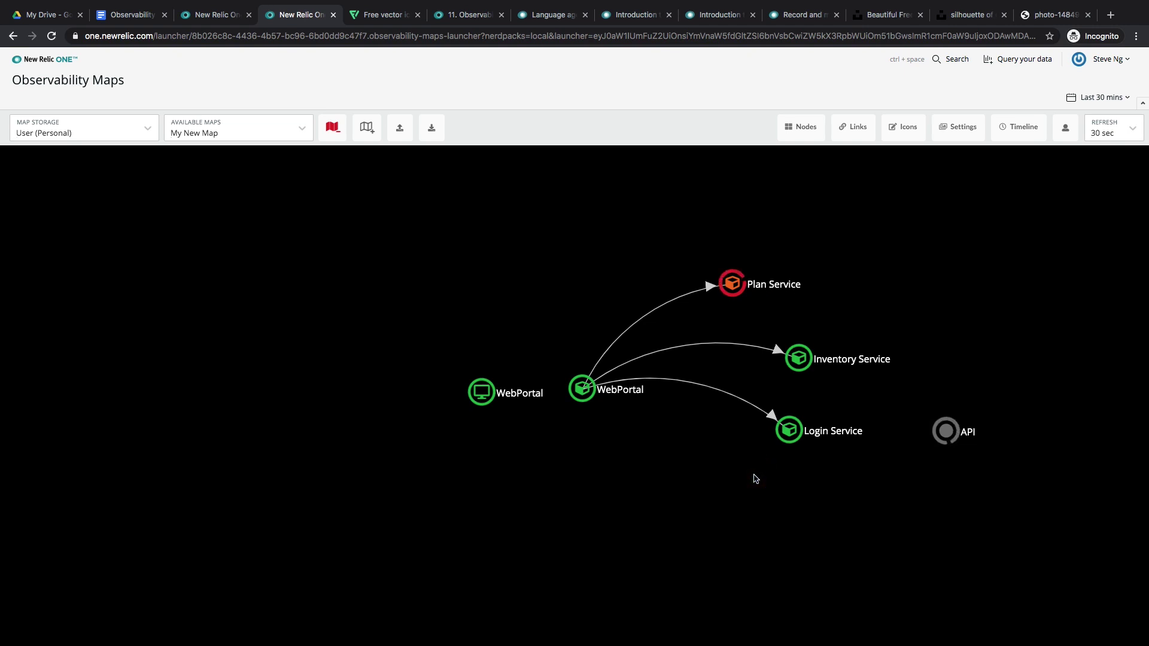
Add a link from Login Service [APM] to API [CUSTOM_NODE] and close the link management dialog
{"action": "left_click", "coordinate": [853, 134]}
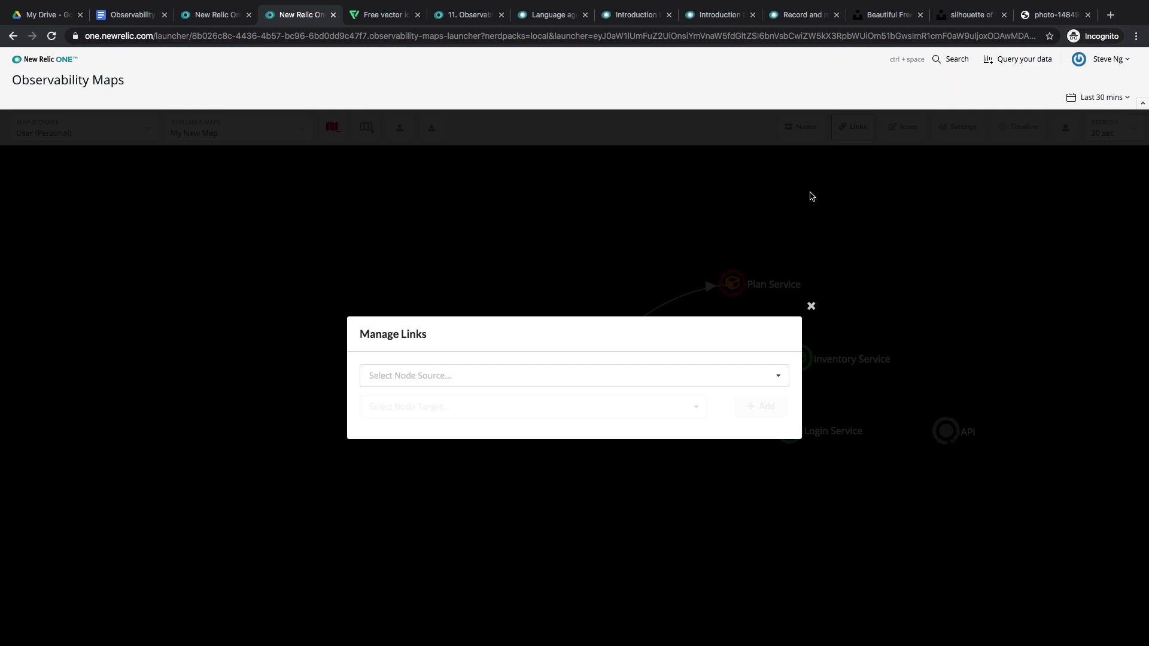
{"action": "left_click", "coordinate": [617, 380]}
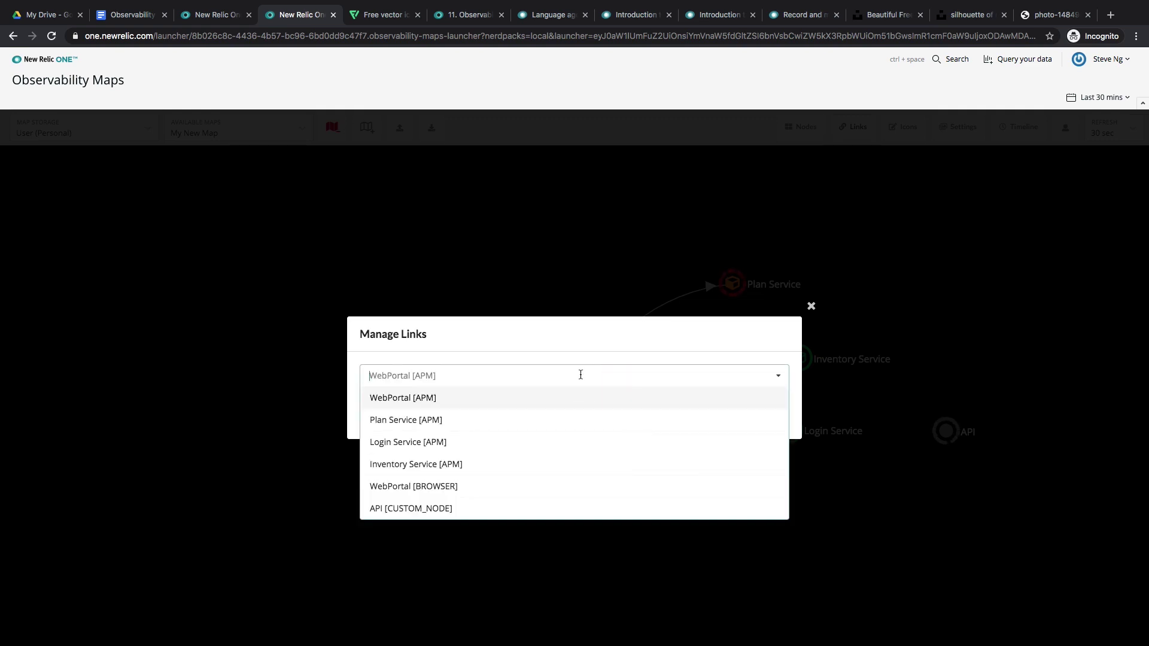
{"action": "type", "text": "logi"}
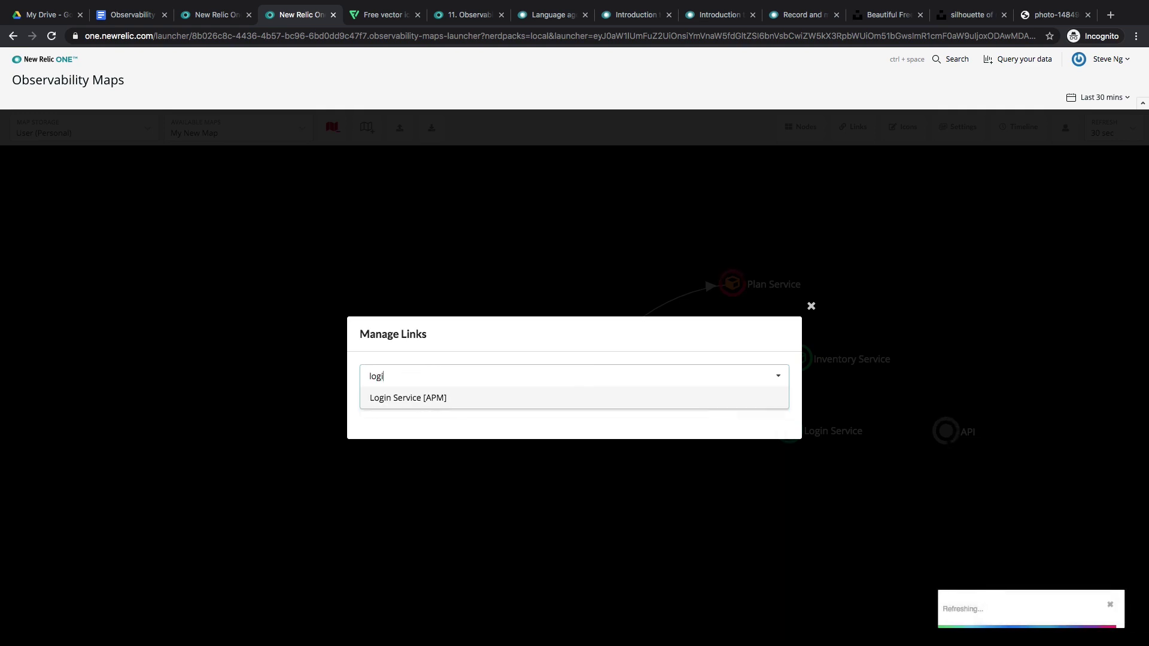
{"action": "left_click", "coordinate": [553, 398]}
{"action": "left_click", "coordinate": [560, 381]}
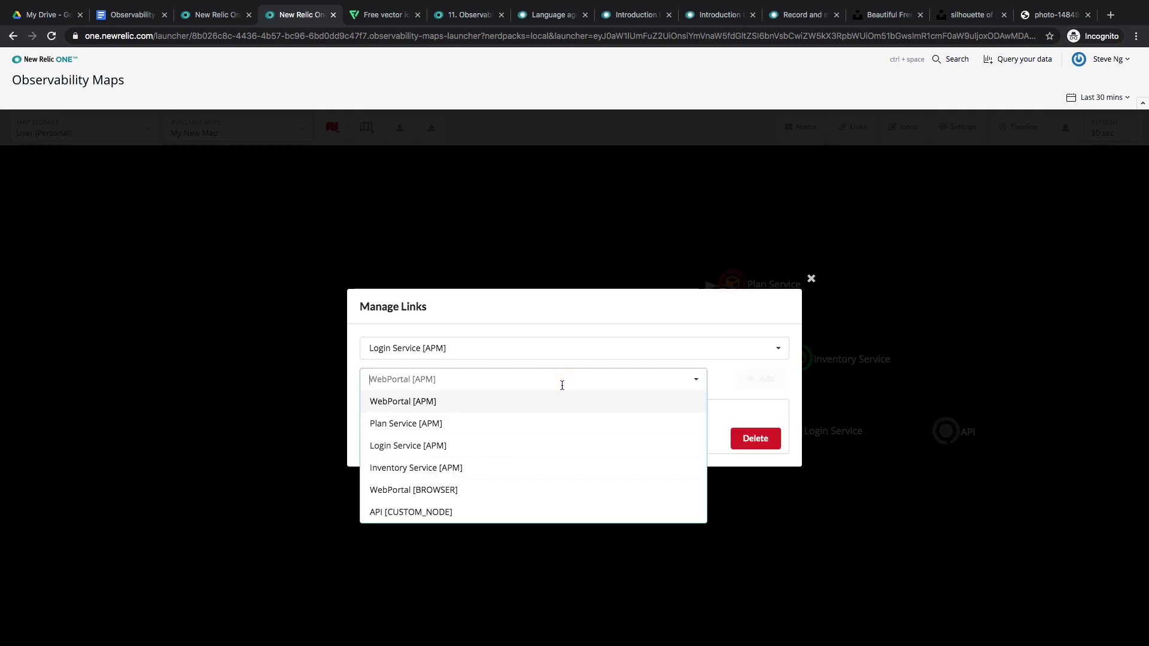
{"action": "type", "text": "API"}
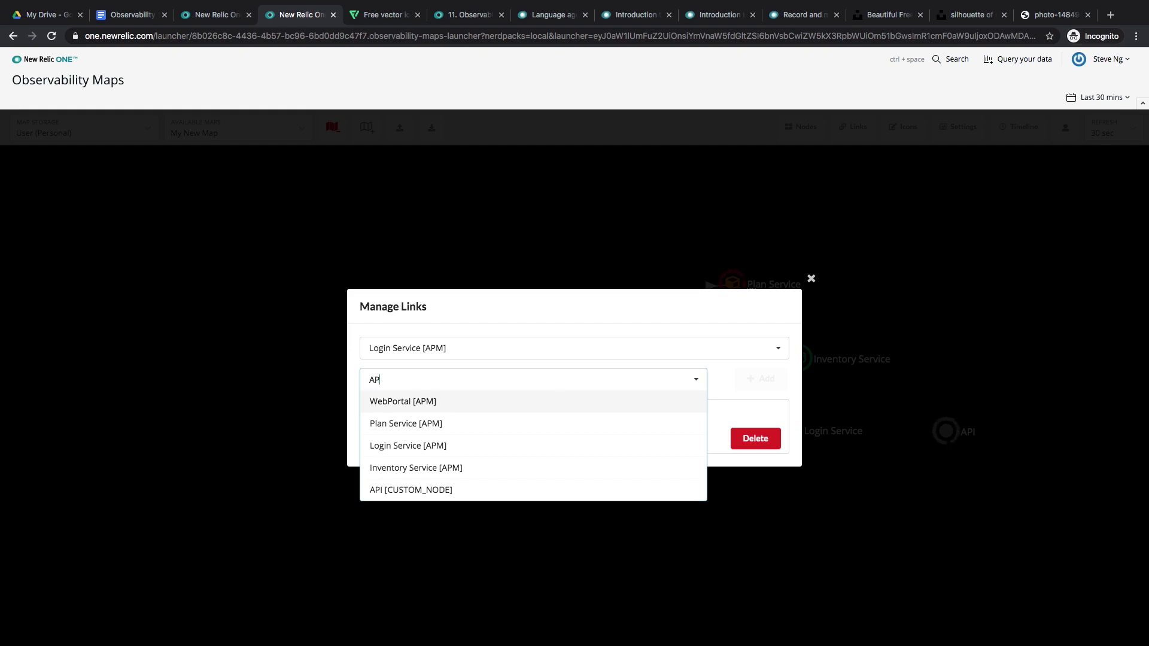
{"action": "left_click", "coordinate": [519, 399]}
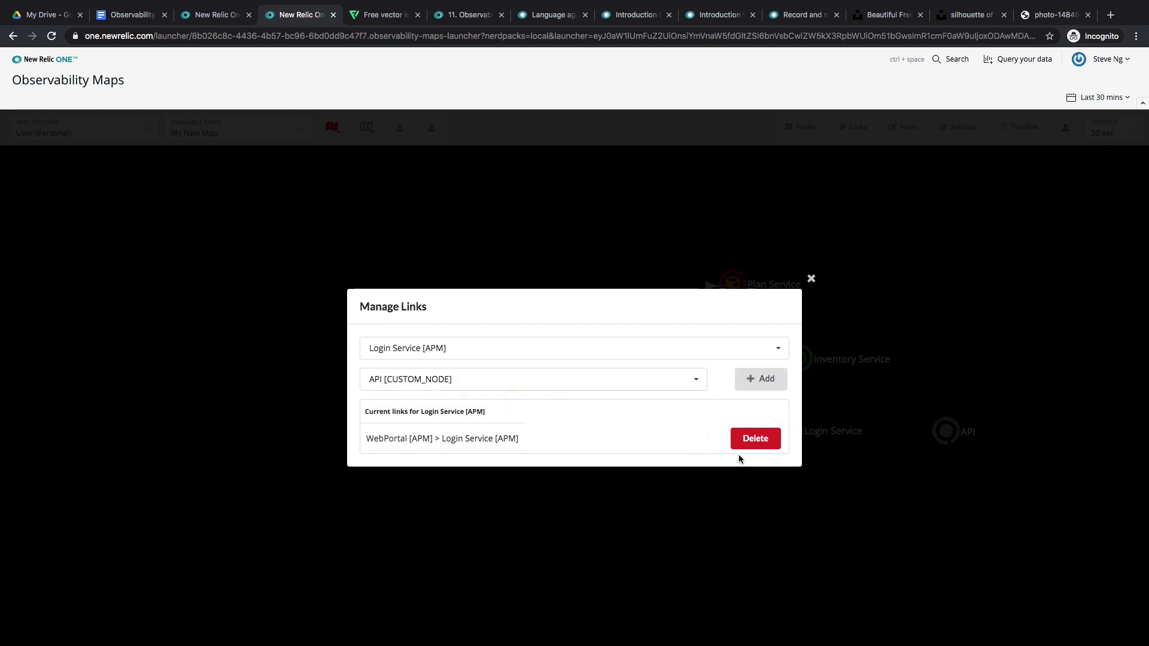
{"action": "left_click", "coordinate": [765, 379]}
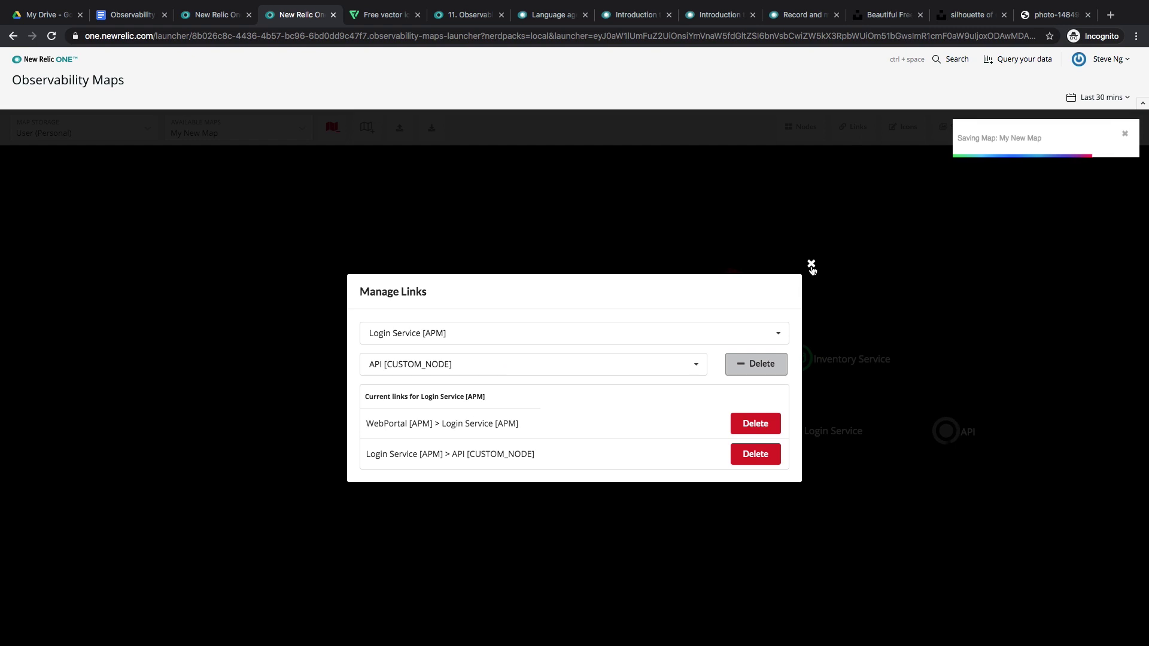
{"action": "left_click", "coordinate": [810, 264]}
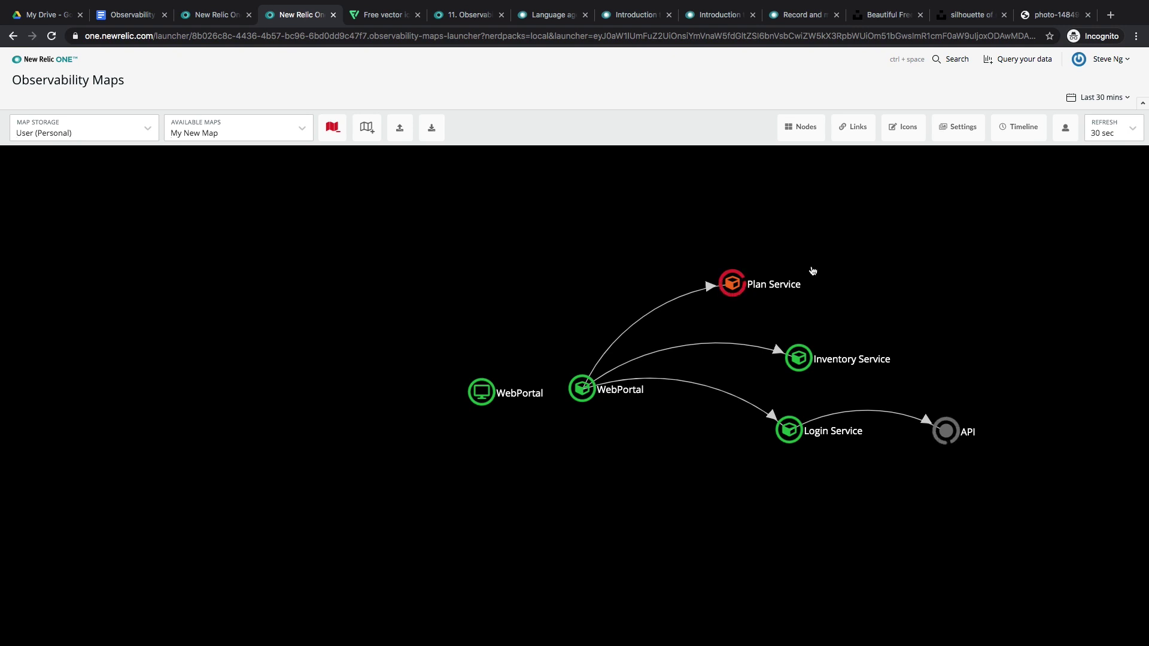
{"action": "left_click", "coordinate": [778, 452]}
{"action": "left_click", "coordinate": [929, 445]}
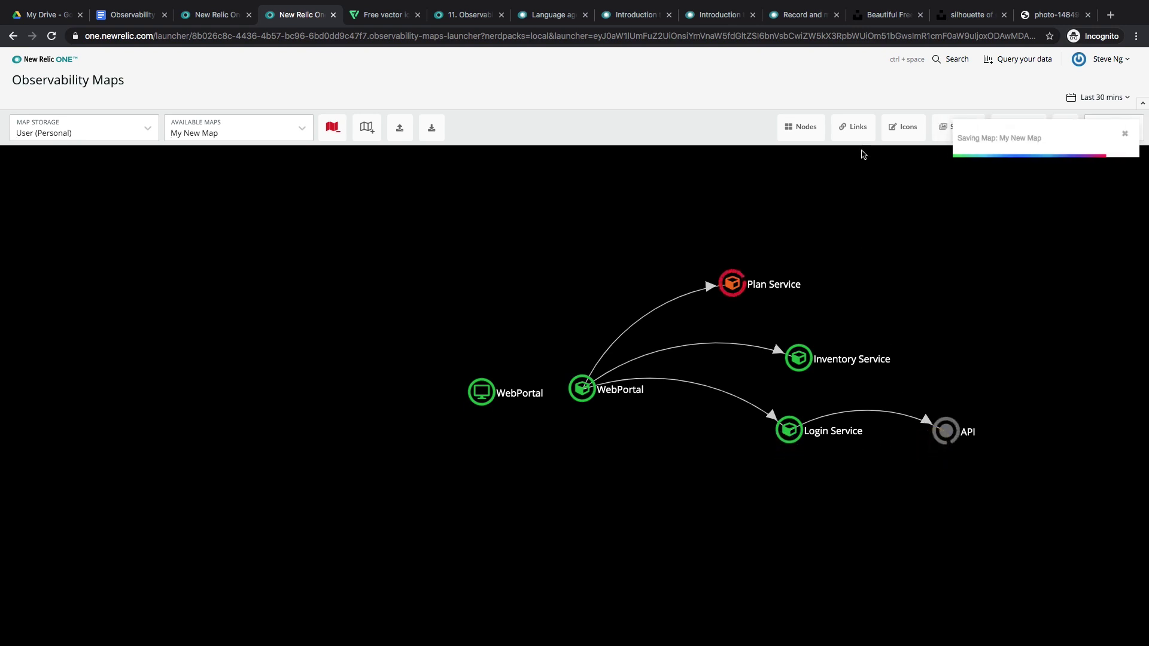
Delete the link from Login Service [APM] to API [CUSTOM_NODE] and return to the map
{"action": "left_click", "coordinate": [854, 127]}
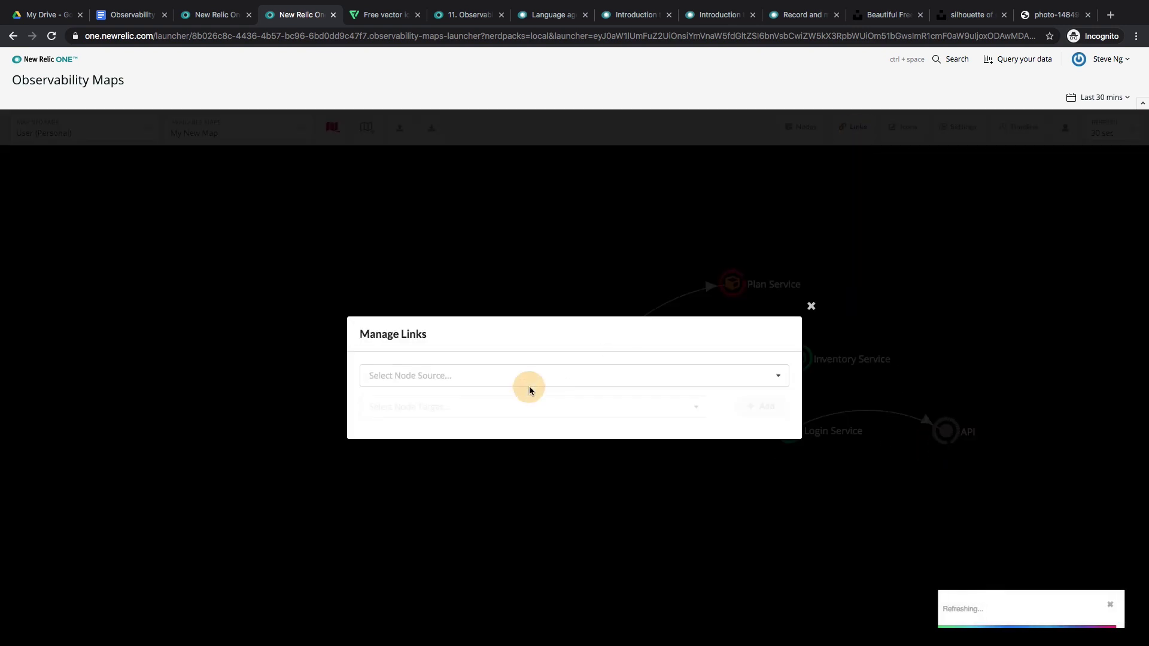
{"action": "left_click", "coordinate": [526, 377]}
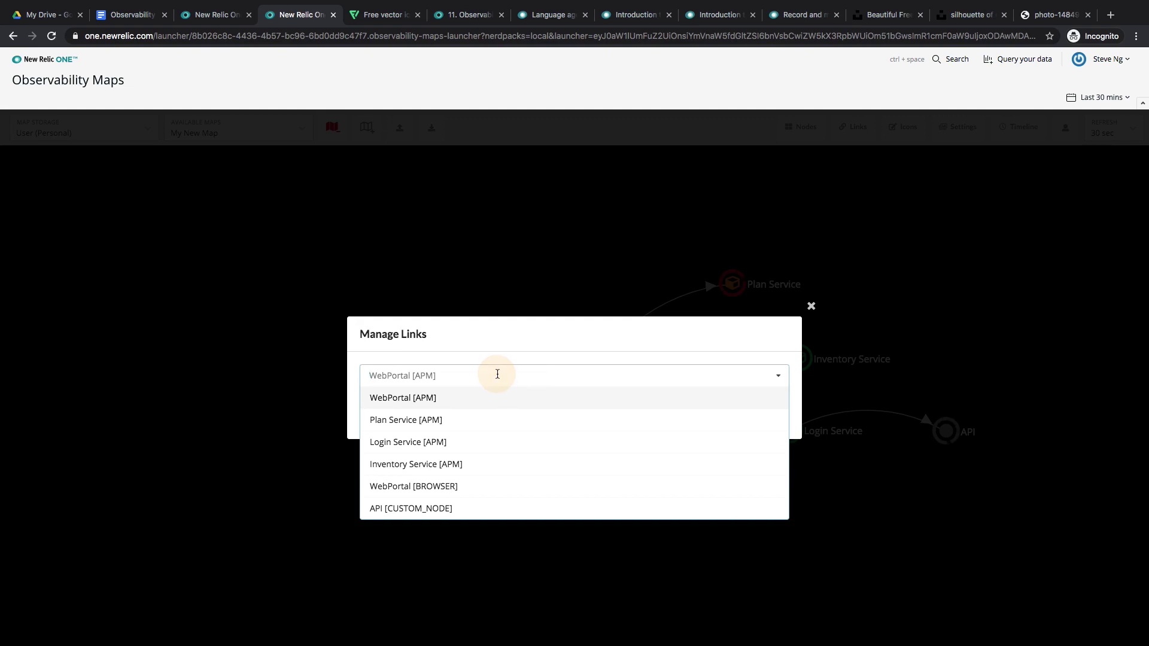
{"action": "type", "text": "login"}
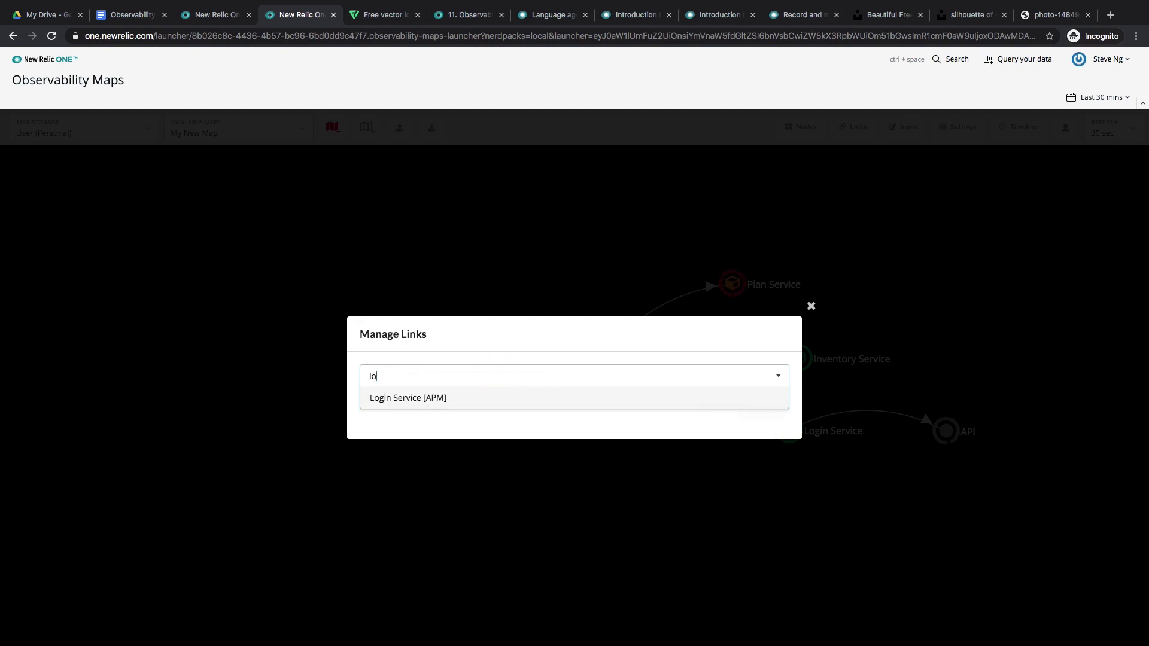
{"action": "left_click", "coordinate": [456, 399]}
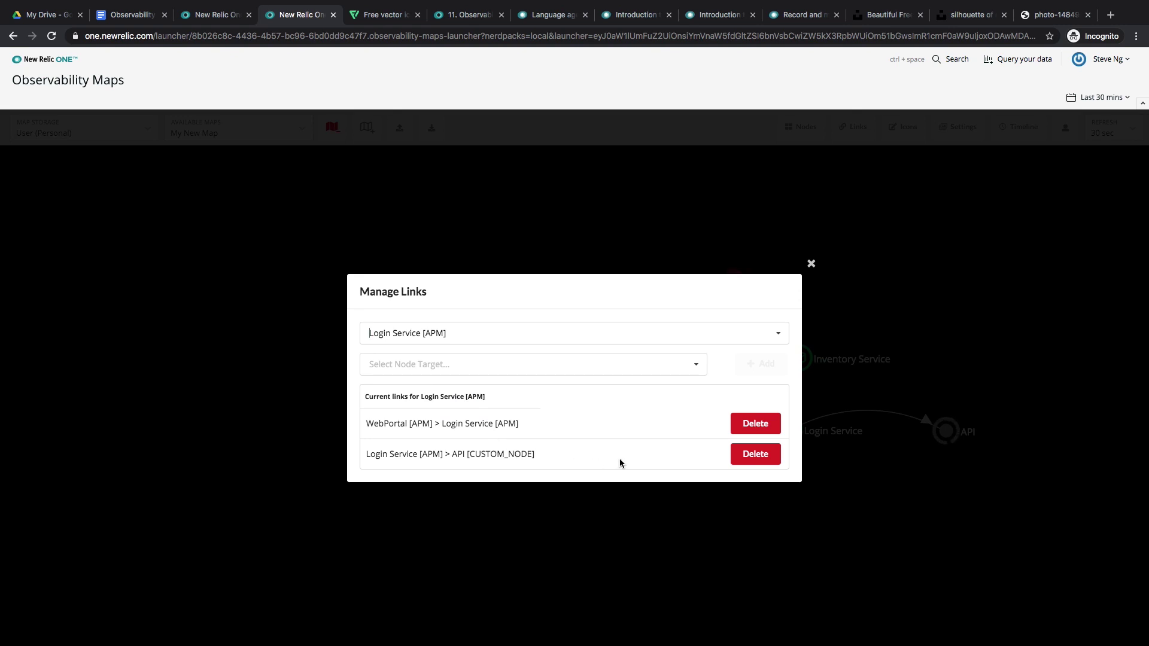
{"action": "left_click", "coordinate": [747, 460]}
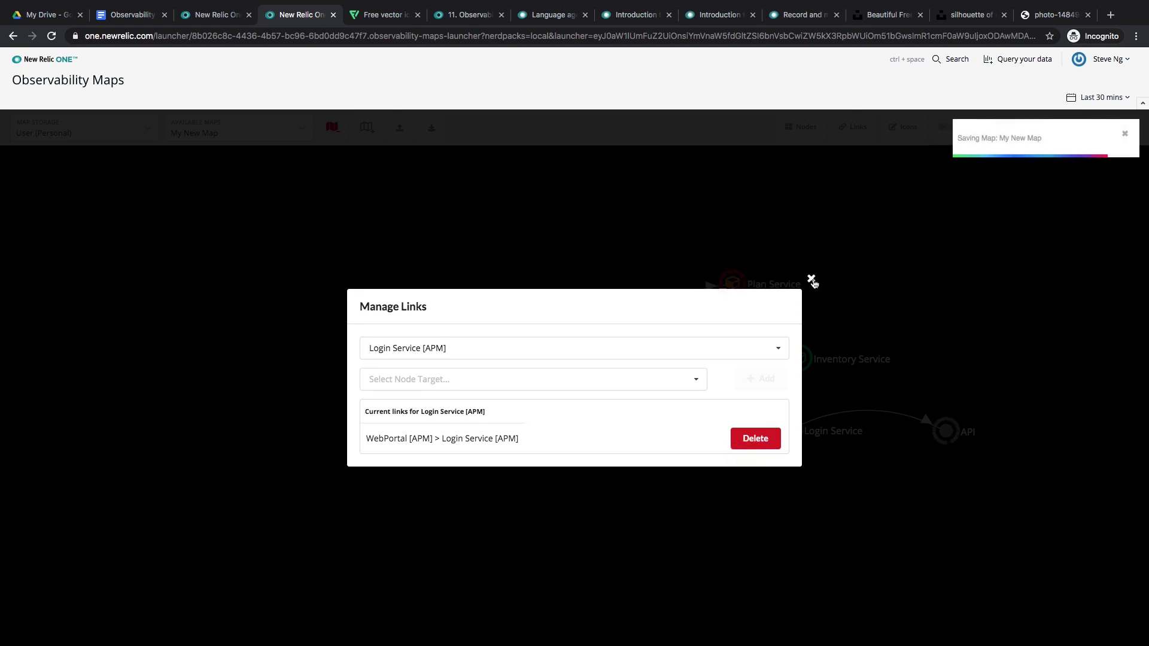
{"action": "left_click", "coordinate": [811, 279]}
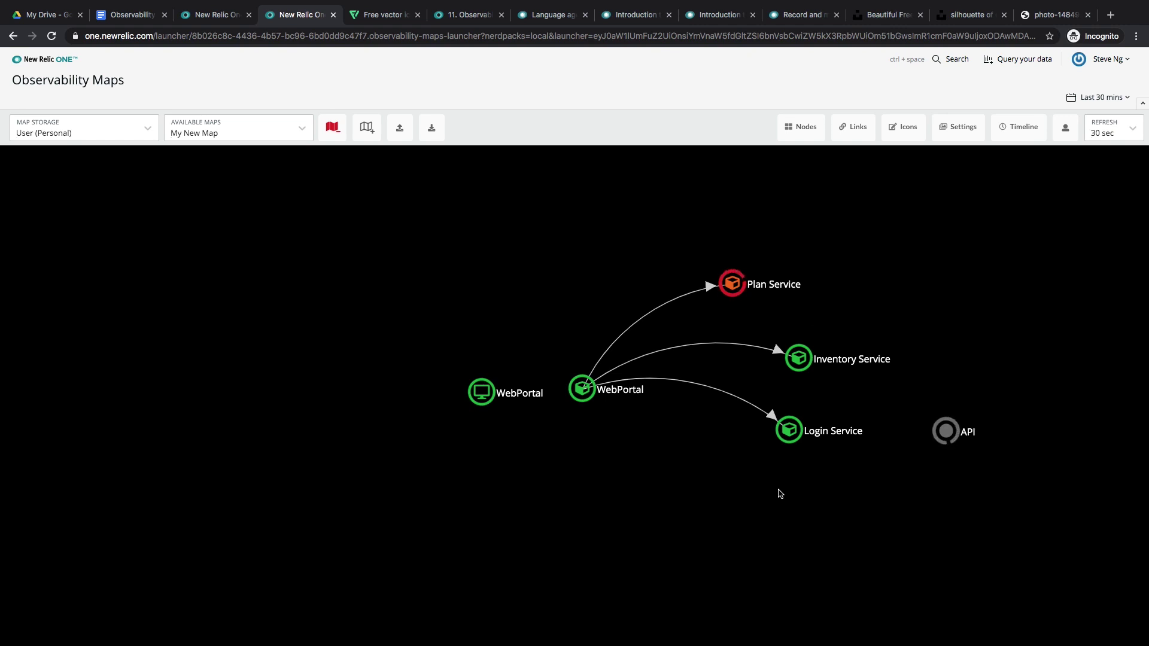
Start a new icon set named Test in the icon manager
{"action": "left_click", "coordinate": [907, 136]}
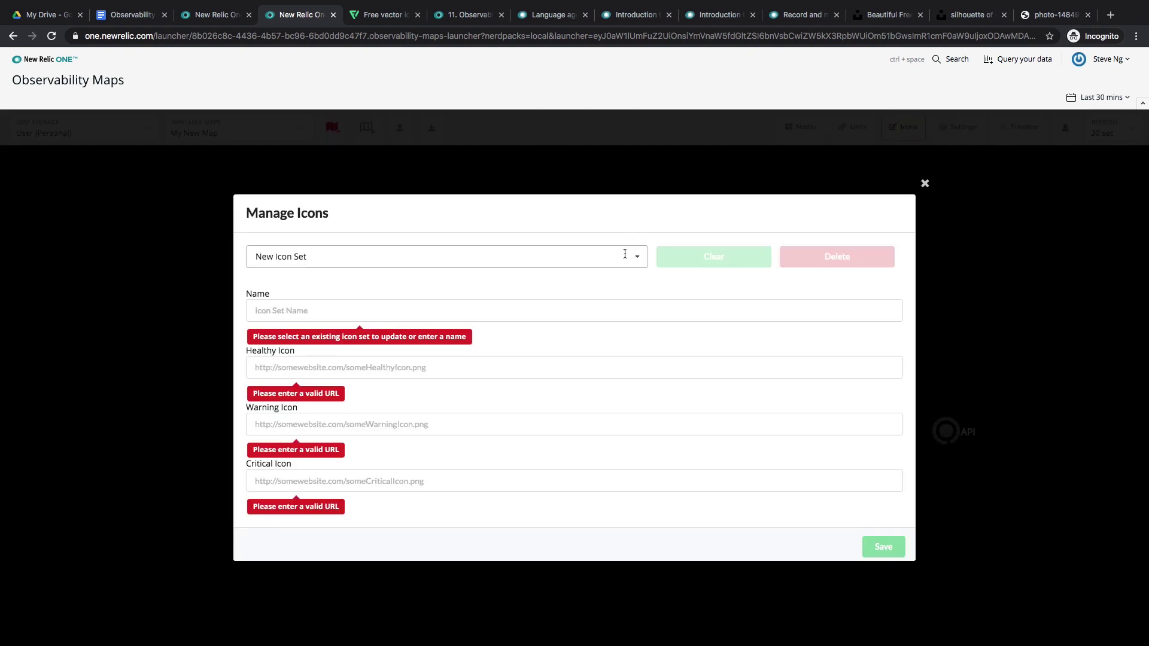
{"action": "left_click", "coordinate": [625, 254]}
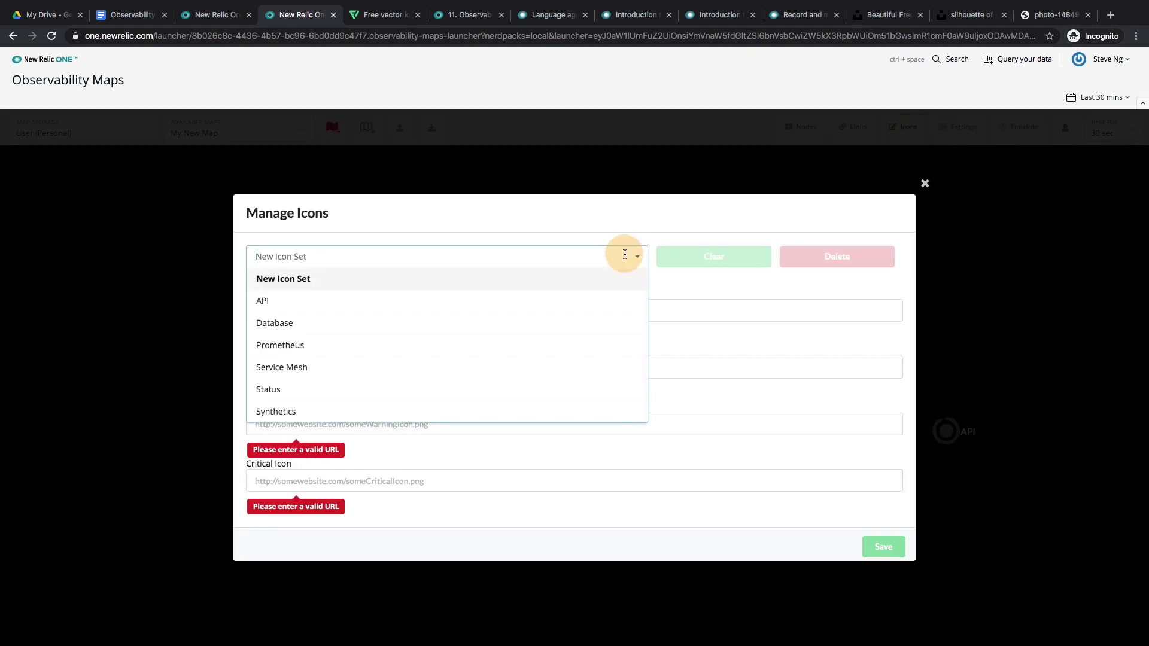
{"action": "left_click", "coordinate": [584, 279]}
{"action": "left_click", "coordinate": [547, 311]}
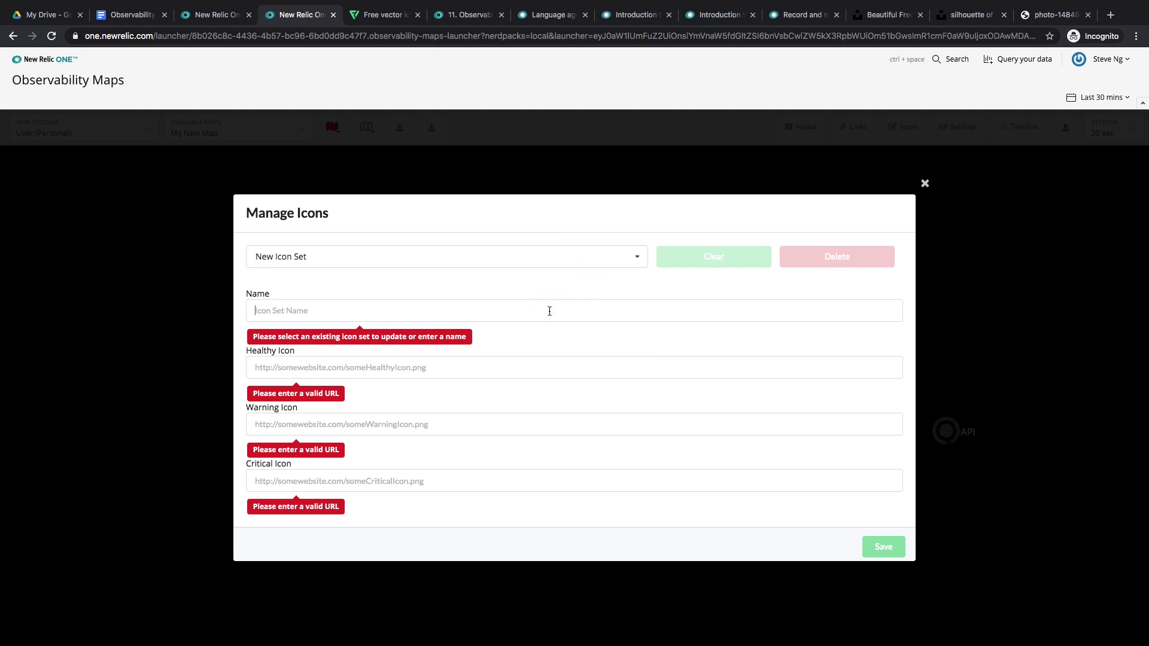
{"action": "type", "text": "Test"}
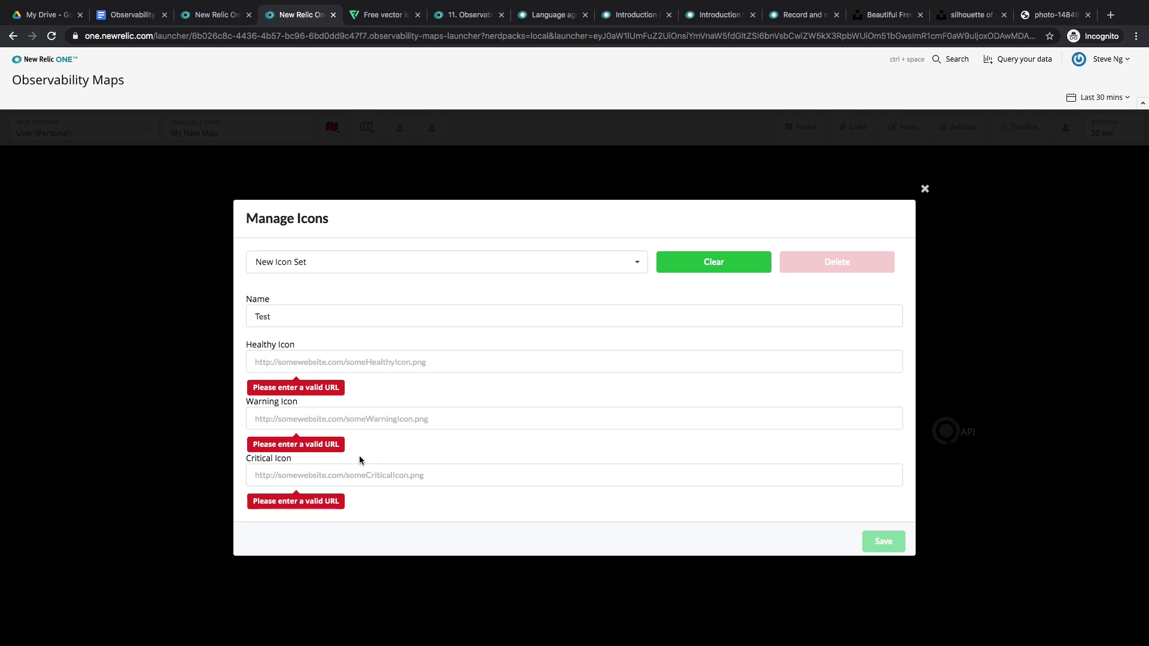
Review the icon URLs stored in the Status and API icon sets and close the icon manager
{"action": "left_click", "coordinate": [613, 261]}
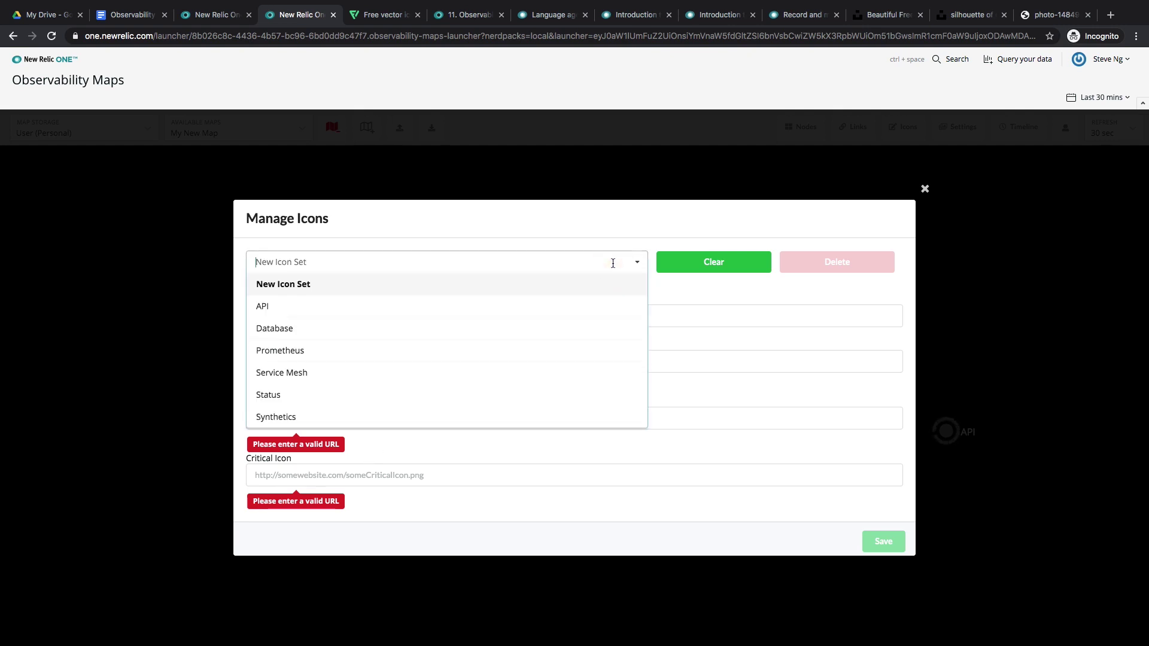
{"action": "left_click", "coordinate": [509, 398]}
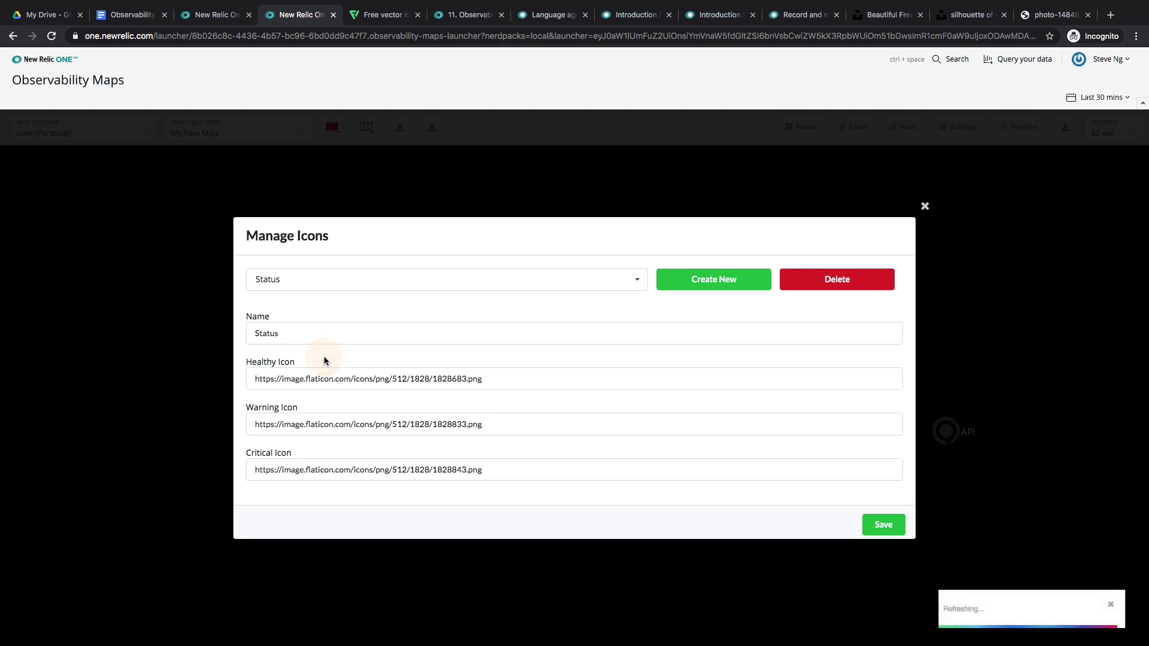
{"action": "left_click", "coordinate": [312, 452]}
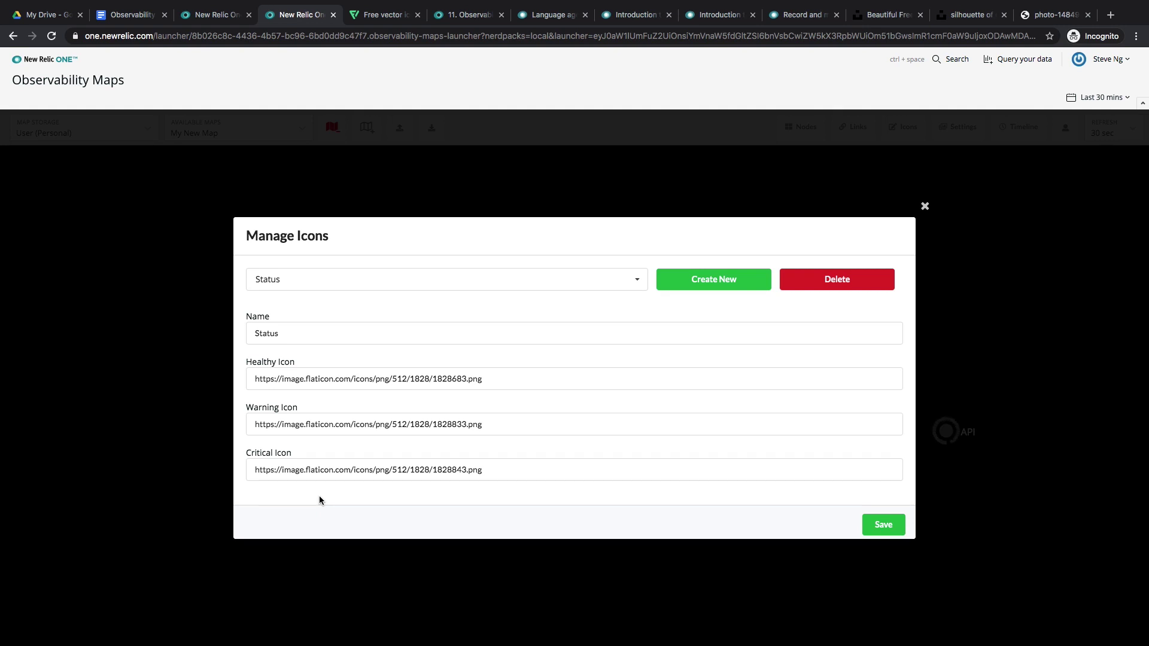
{"action": "left_click", "coordinate": [577, 281]}
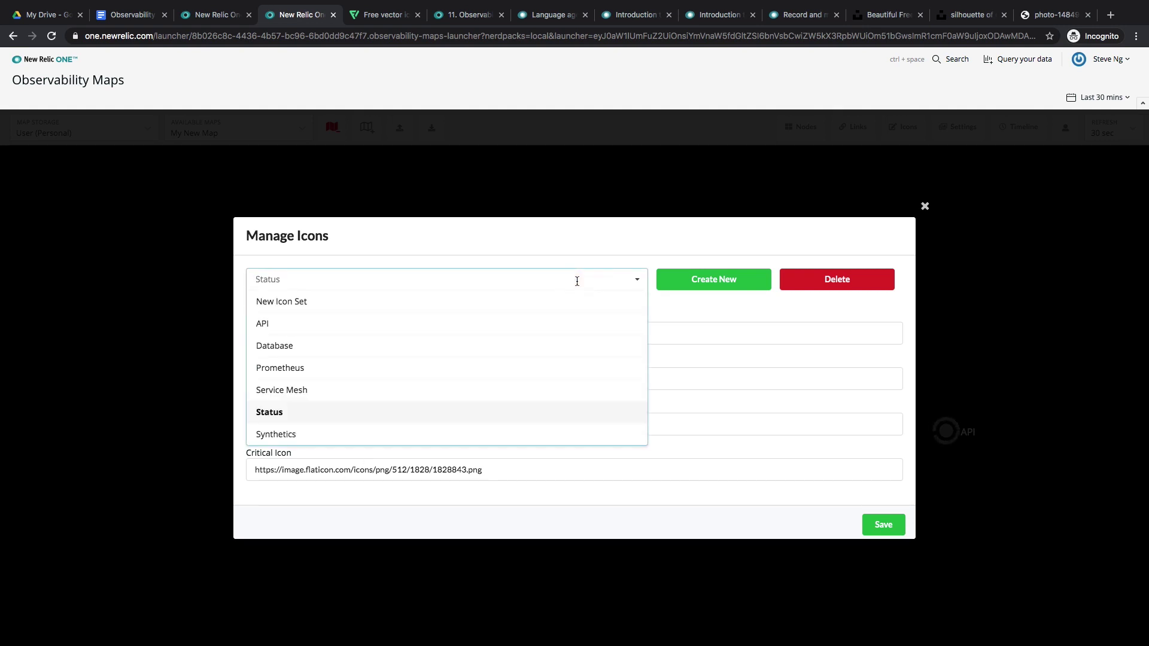
{"action": "left_click", "coordinate": [540, 323]}
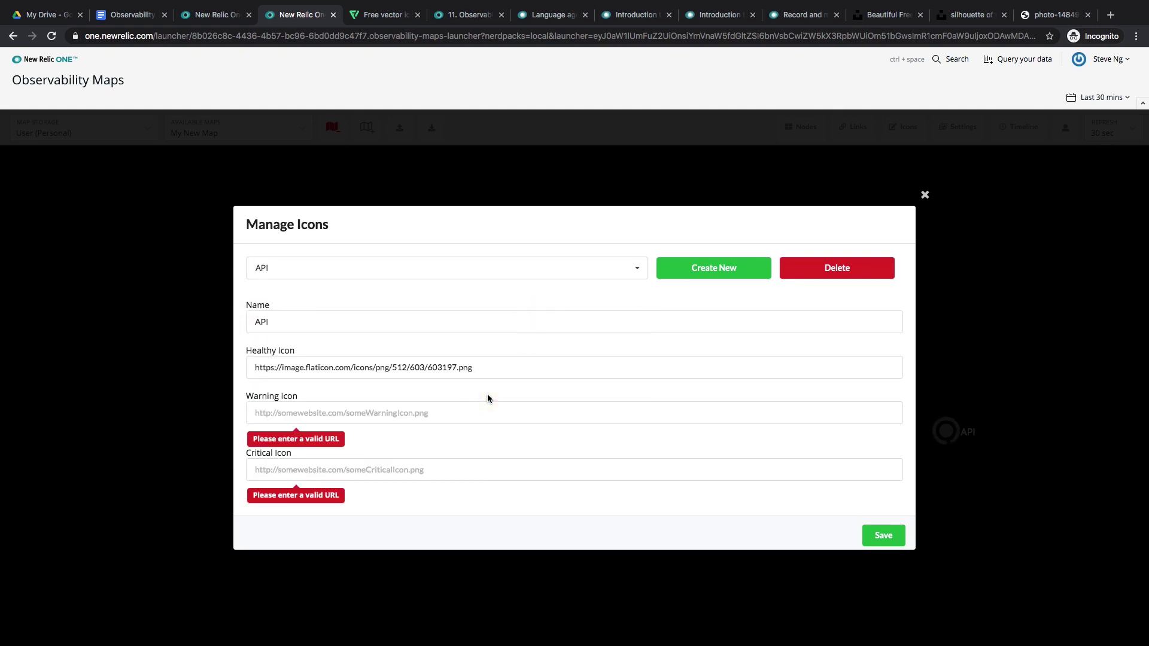
{"action": "left_click", "coordinate": [924, 194]}
Assign the Status icon set to the WebPortal [APM] node and return to the map
{"action": "left_click", "coordinate": [581, 389]}
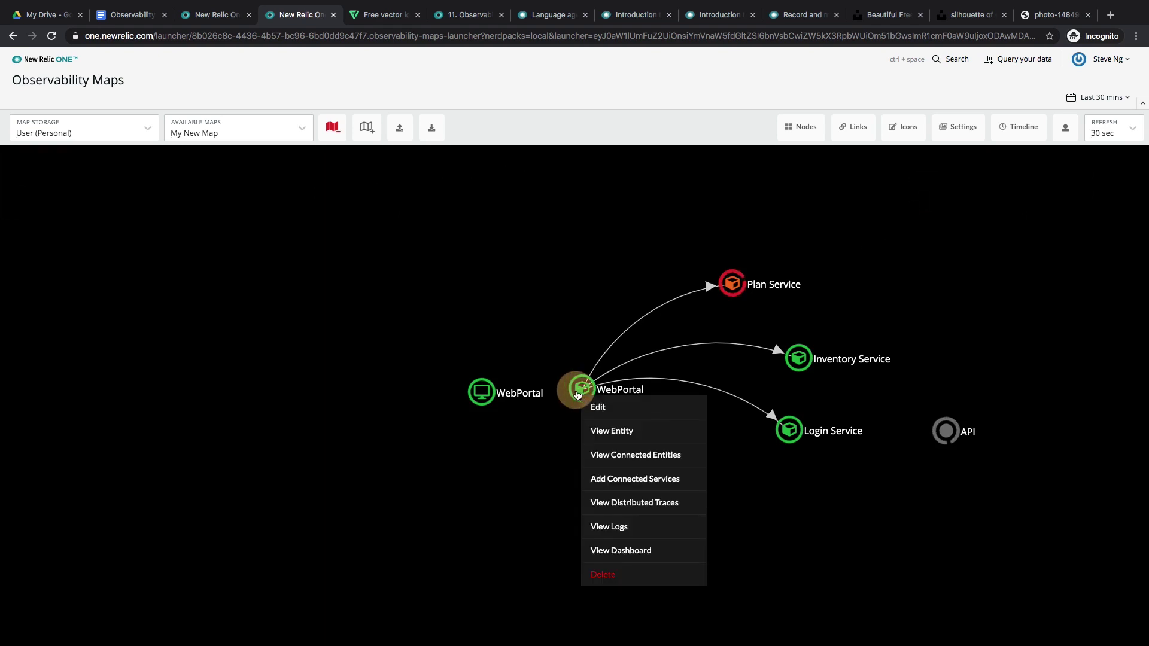
{"action": "left_click", "coordinate": [609, 410]}
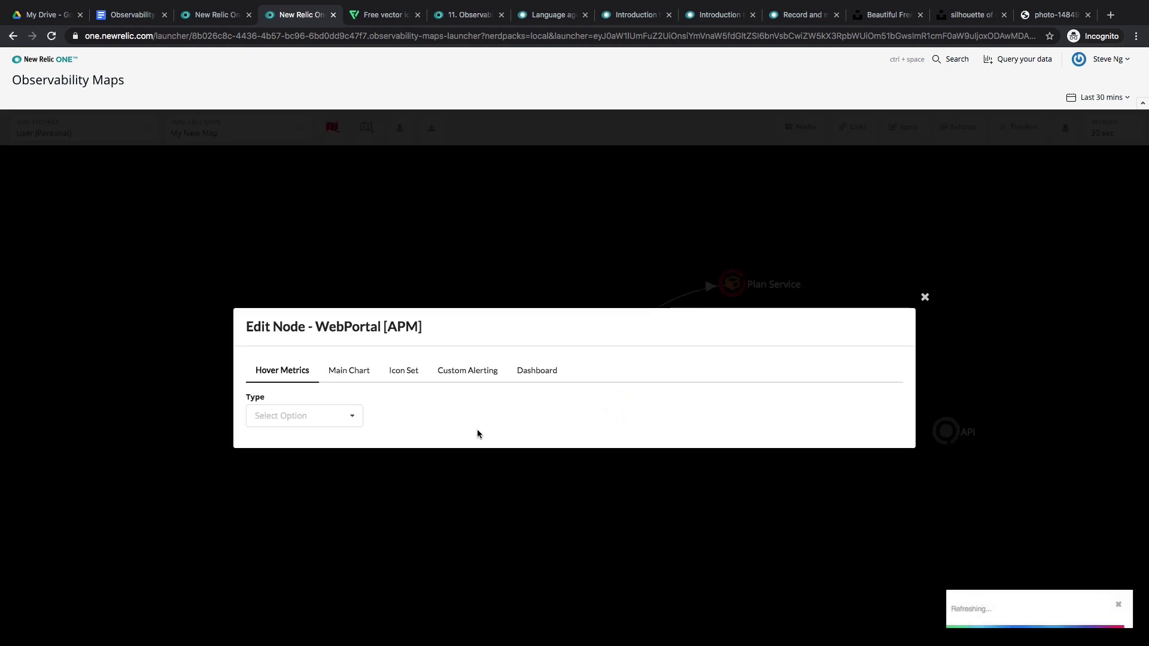
{"action": "left_click", "coordinate": [404, 372]}
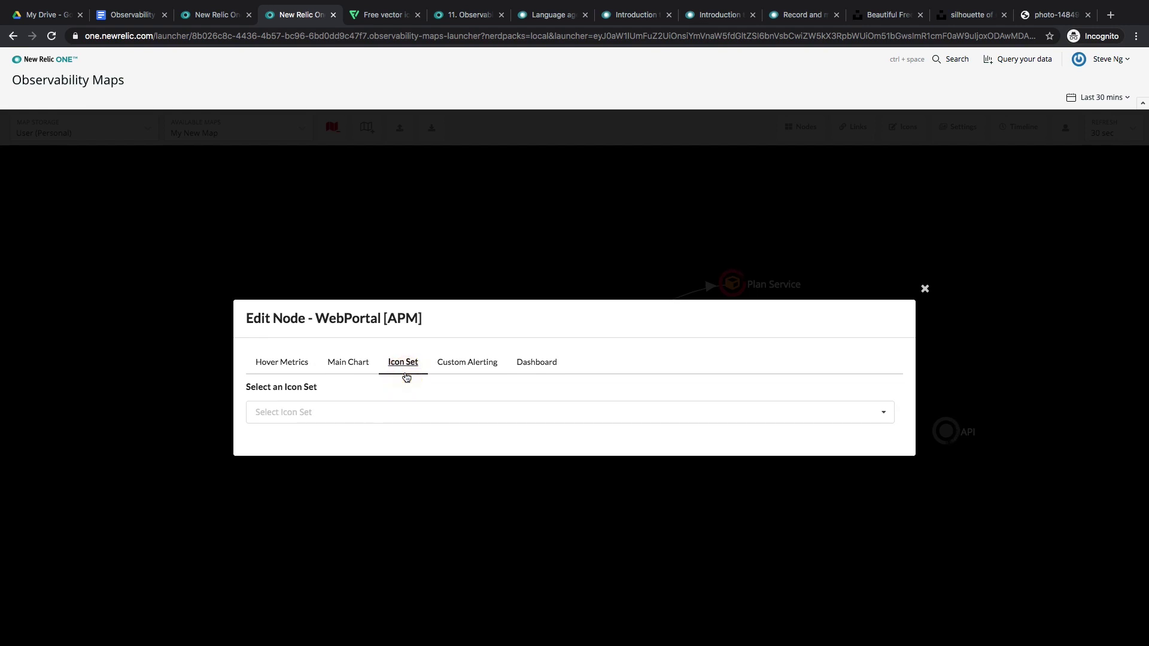
{"action": "left_click", "coordinate": [368, 411]}
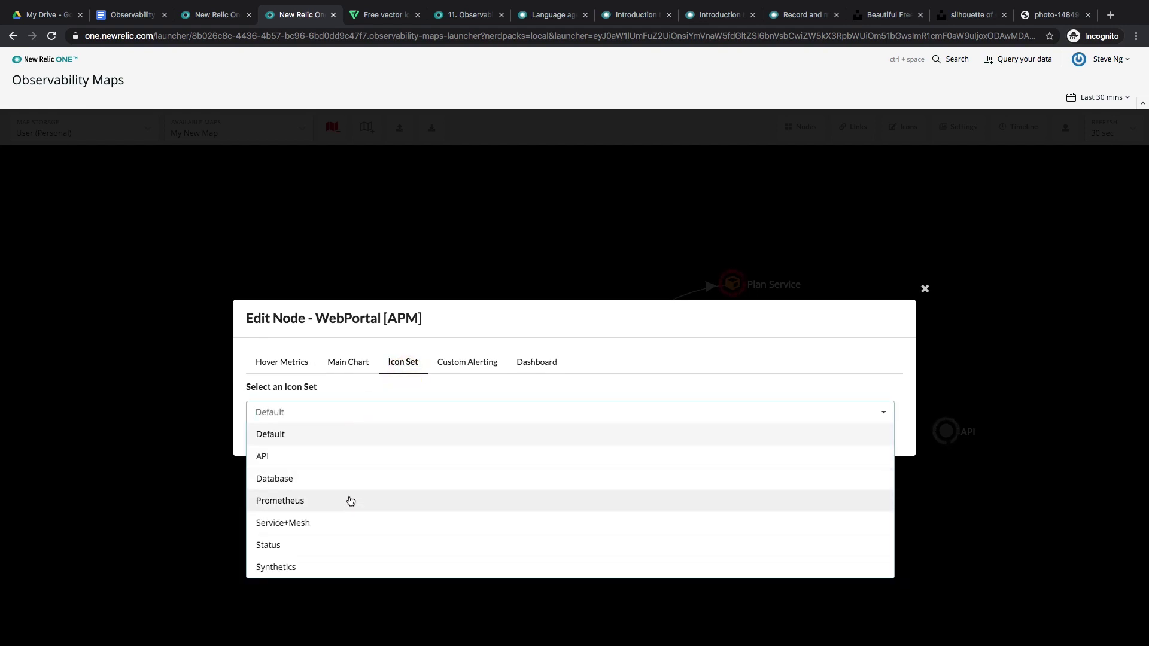
{"action": "left_click", "coordinate": [335, 545]}
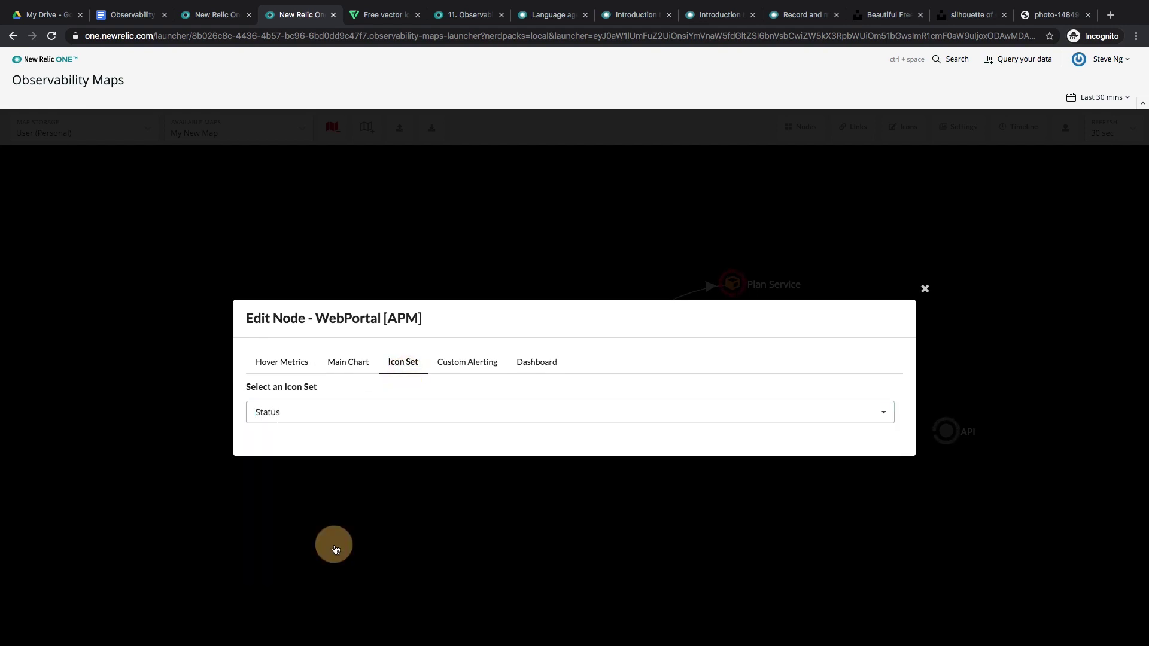
{"action": "left_click", "coordinate": [923, 290]}
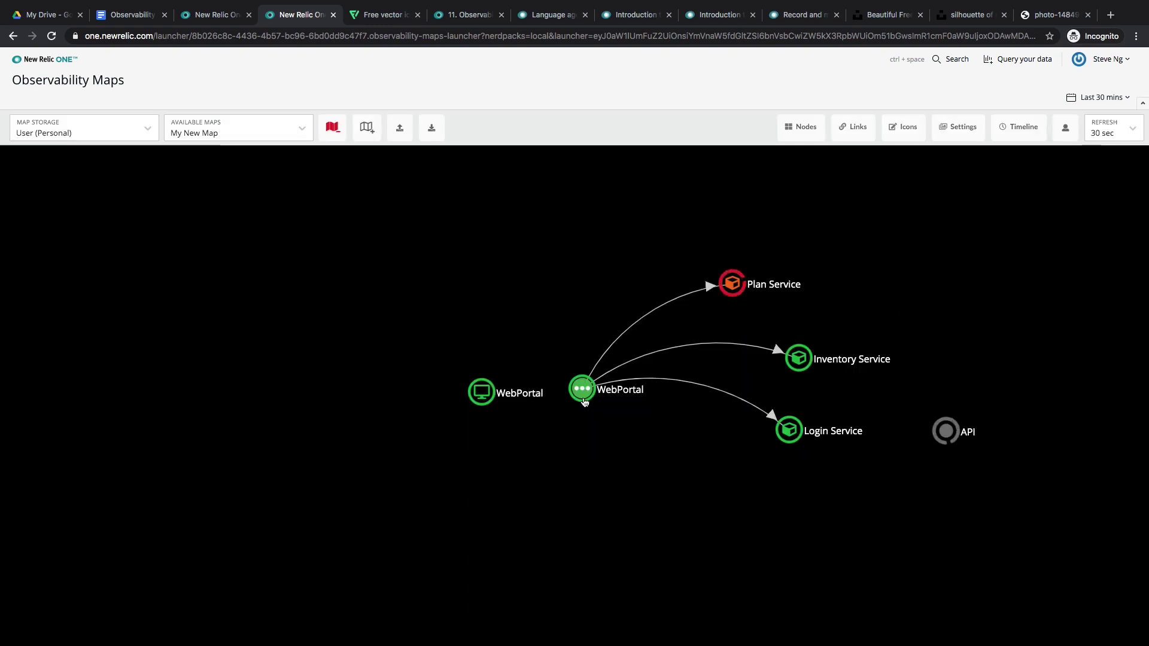
Assign the Status icon set to the Plan Service [APM] node and return to the map
{"action": "right_click", "coordinate": [737, 291]}
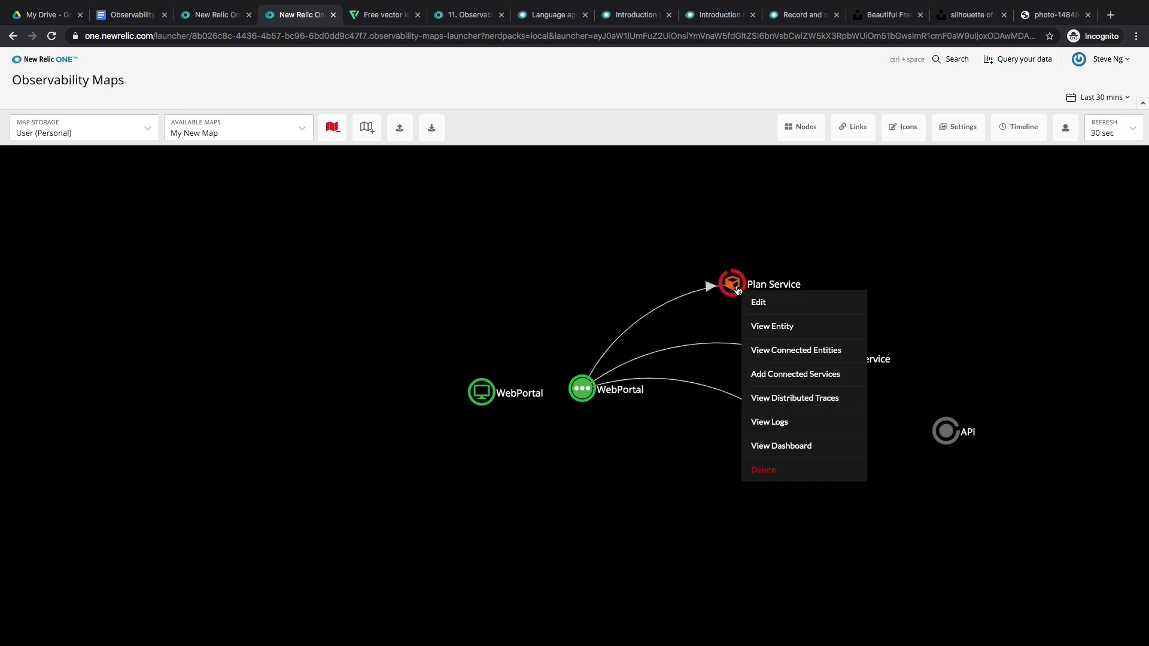
{"action": "left_click", "coordinate": [772, 304]}
{"action": "left_click", "coordinate": [421, 407]}
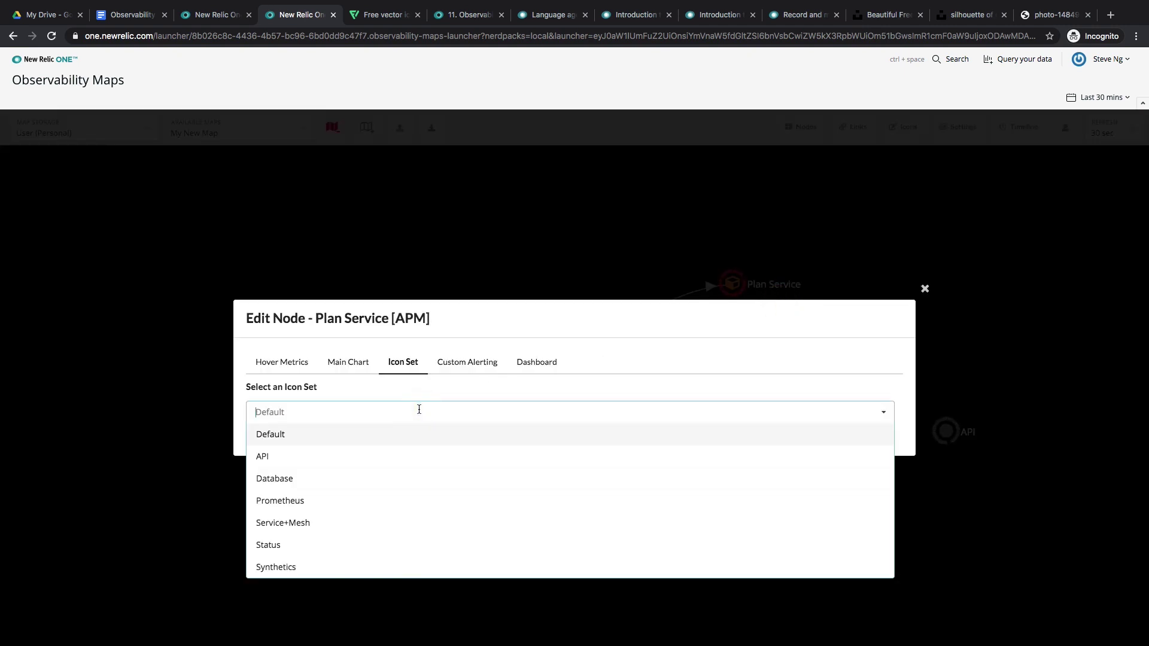
{"action": "left_click", "coordinate": [347, 546]}
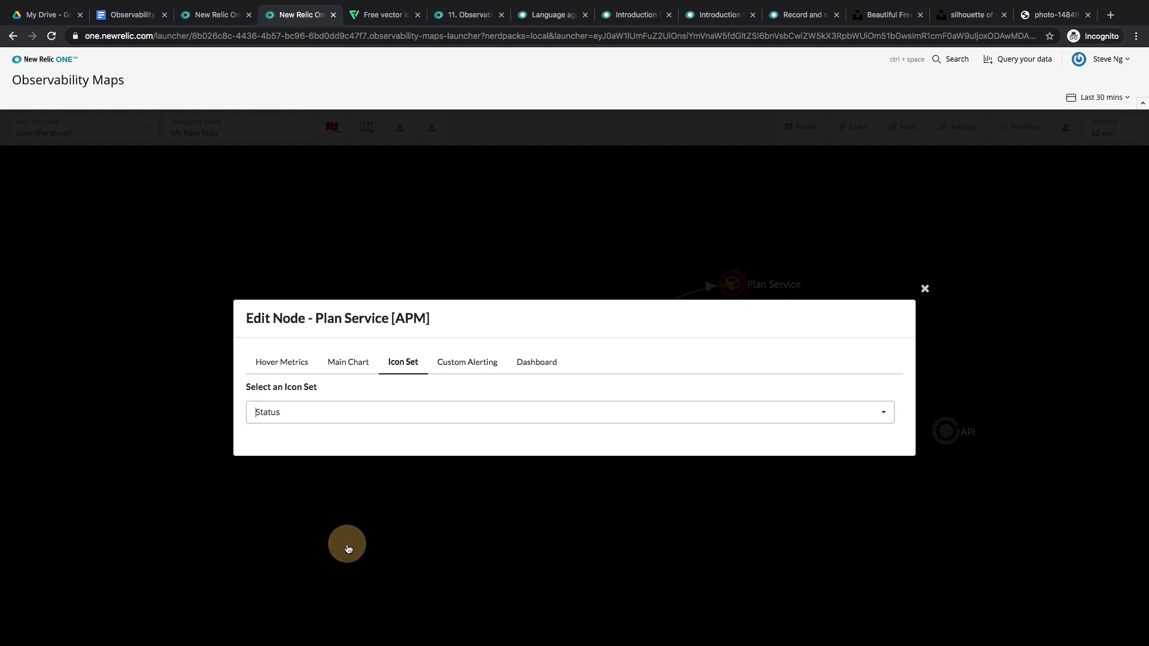
{"action": "left_click", "coordinate": [924, 288]}
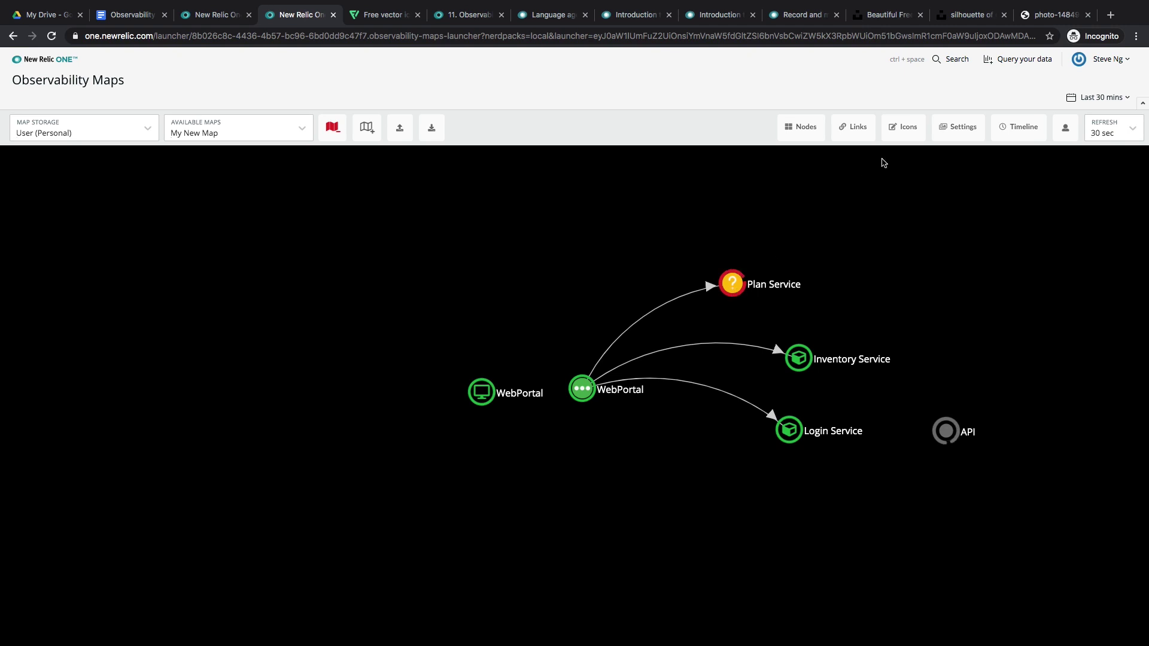
Check the Warning Icon URL of the Status icon set and close the icon manager
{"action": "left_click", "coordinate": [902, 127]}
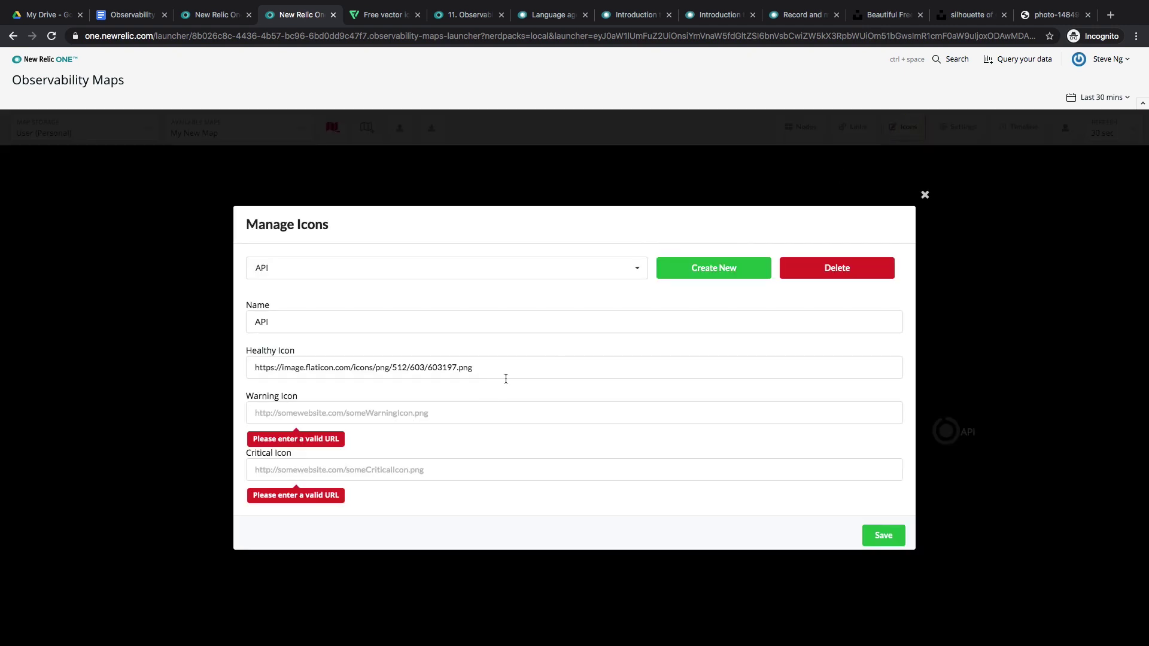
{"action": "left_click", "coordinate": [469, 268]}
{"action": "left_click", "coordinate": [401, 397]}
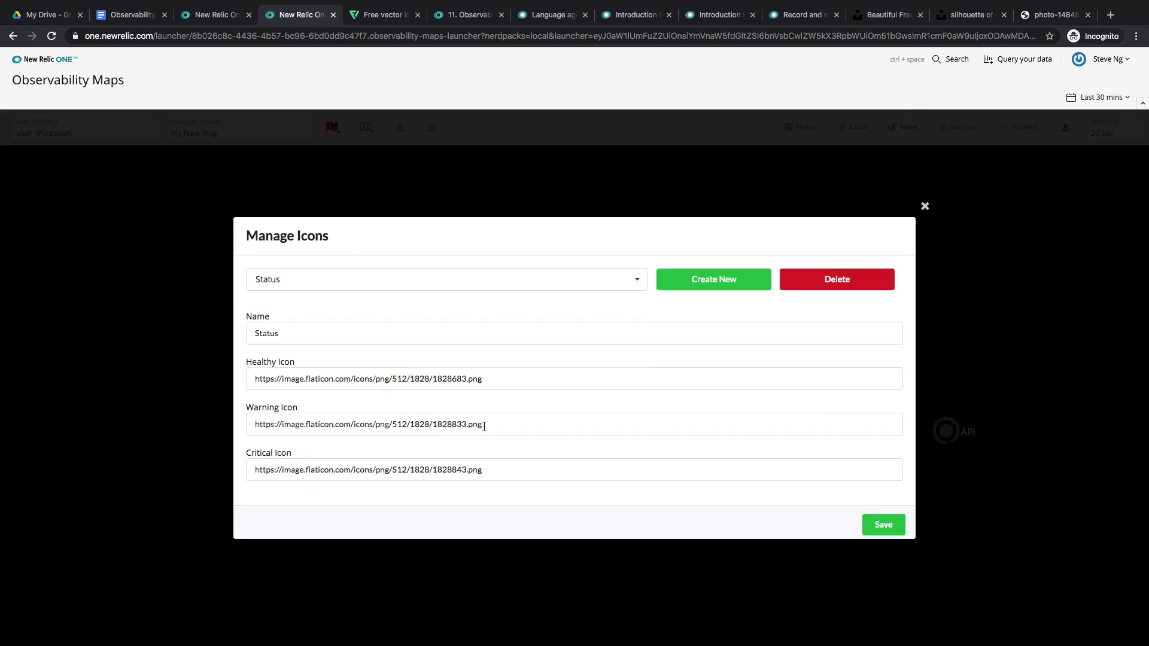
{"action": "left_click_drag", "start_coordinate": [484, 426], "coordinate": [246, 426]}
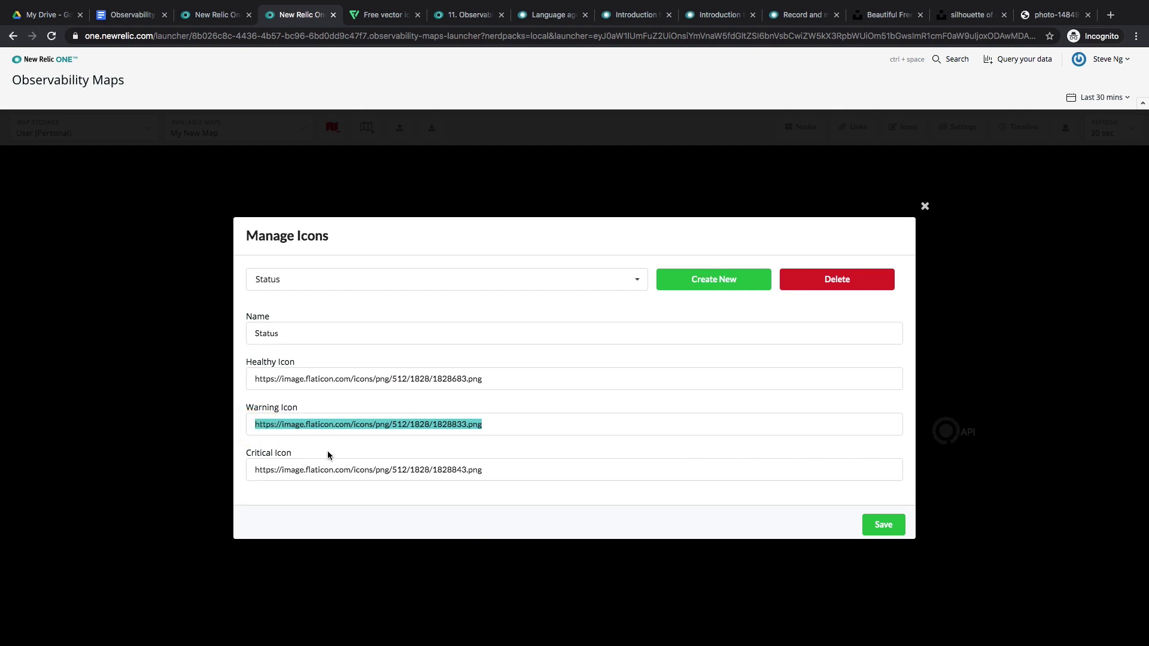
{"action": "left_click", "coordinate": [922, 208]}
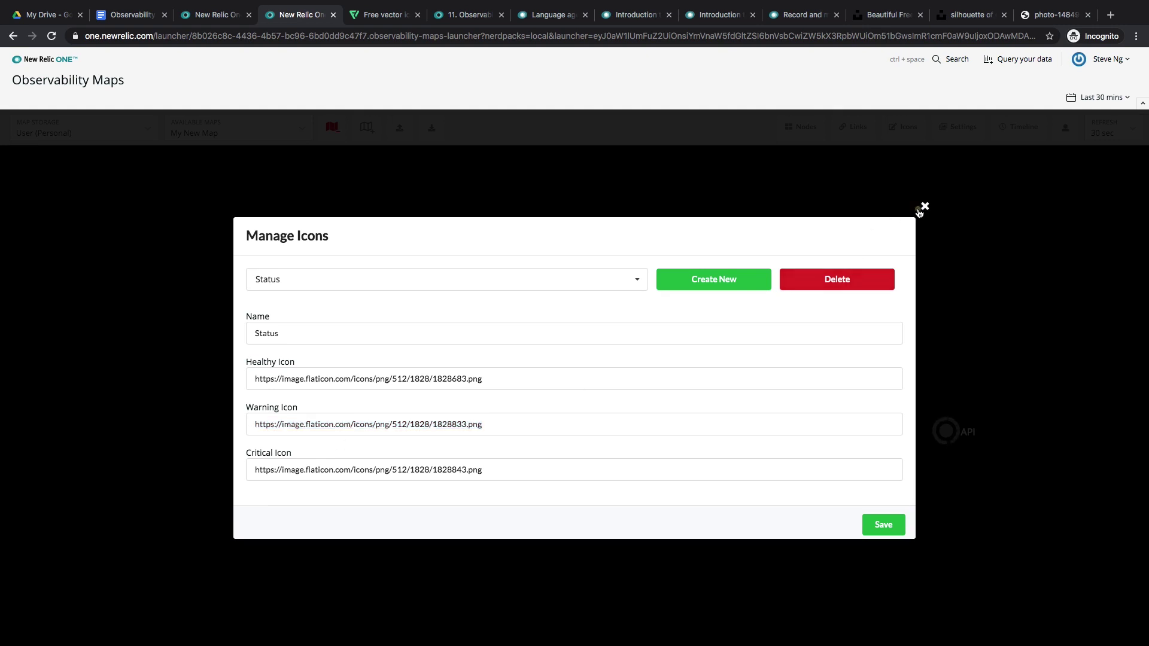
Assign the API icon set to the API [CUSTOM_NODE] node and return to the map
{"action": "right_click", "coordinate": [936, 424]}
{"action": "left_click", "coordinate": [960, 446]}
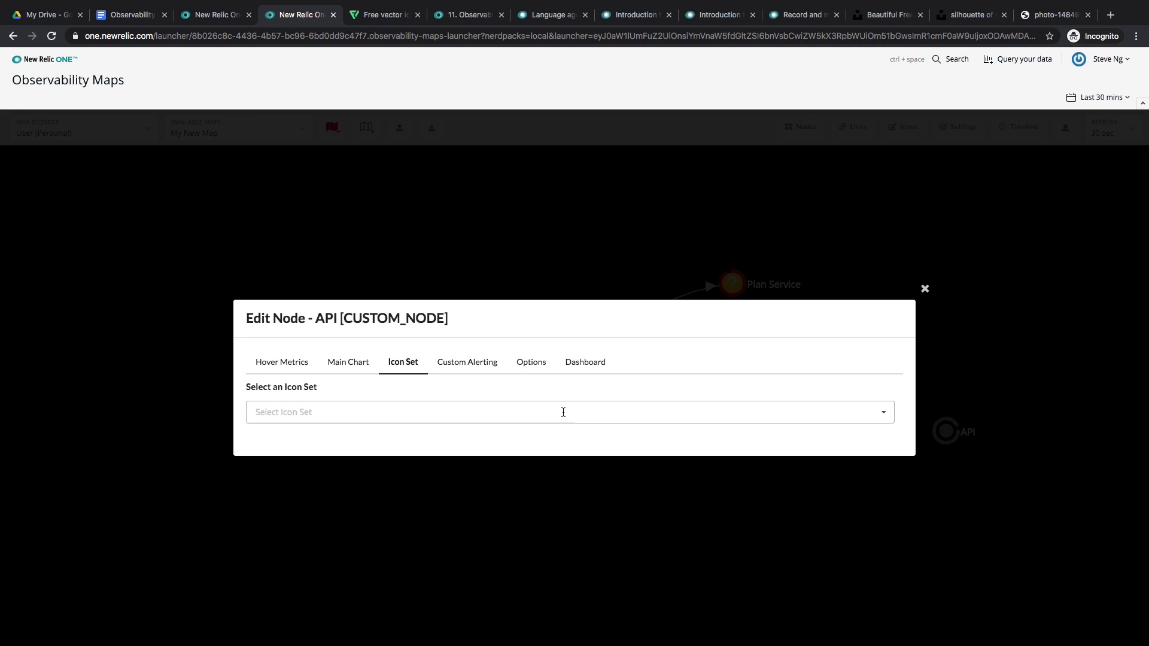
{"action": "left_click", "coordinate": [450, 403]}
{"action": "left_click", "coordinate": [390, 458]}
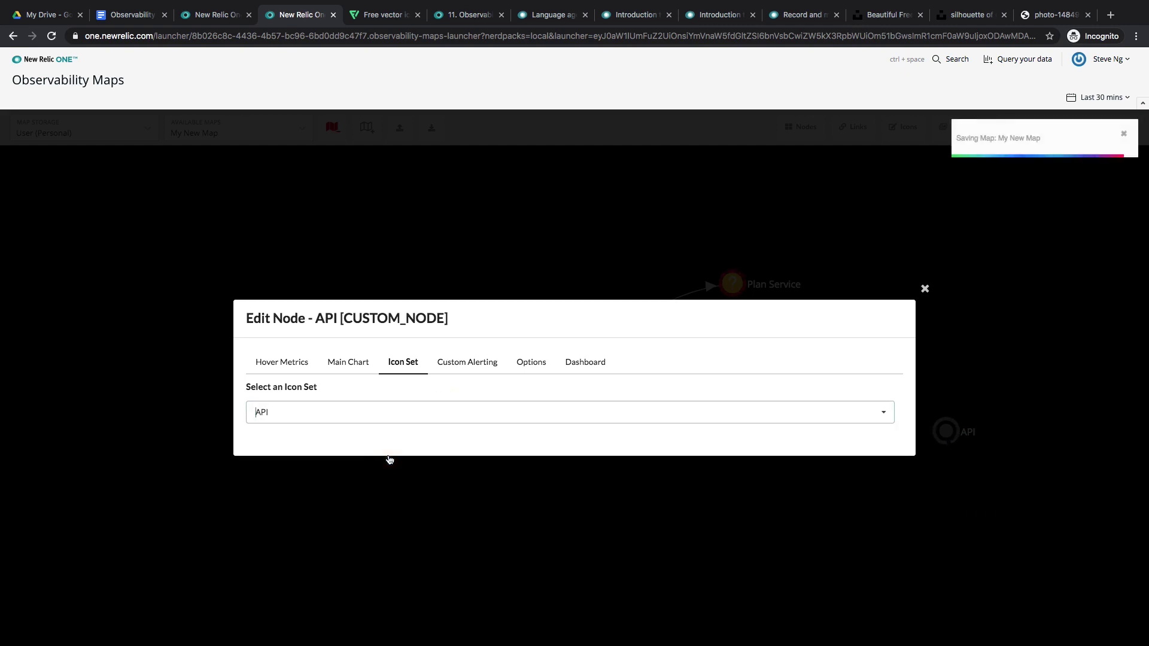
{"action": "left_click", "coordinate": [924, 289]}
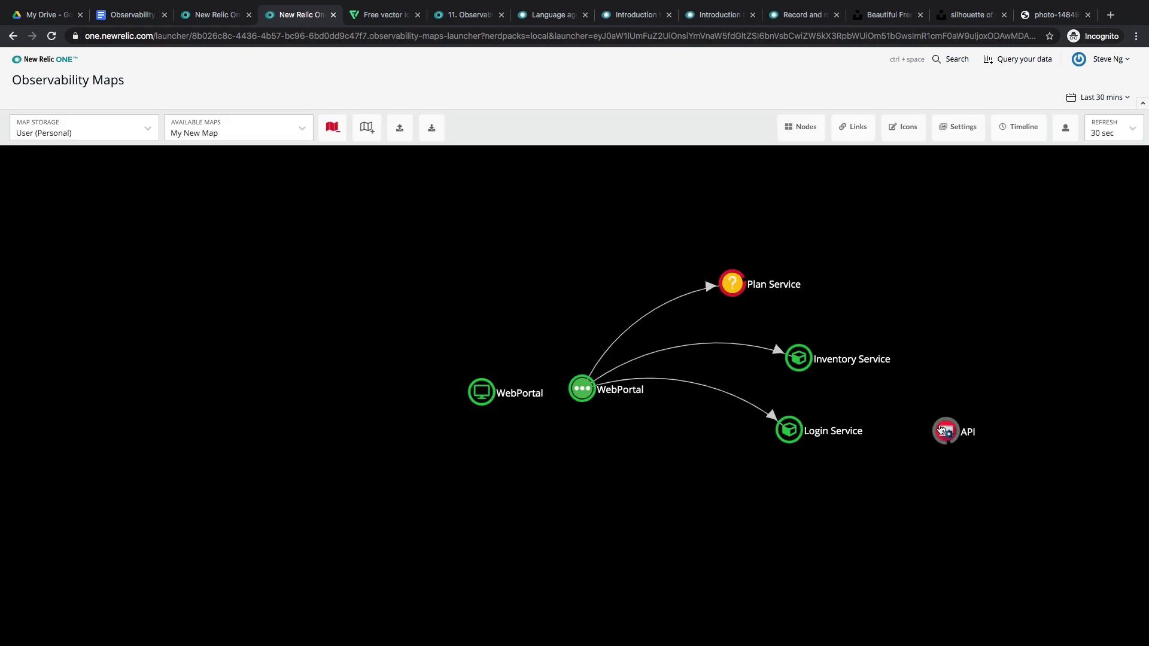
Review the API icon set's Healthy Icon URL, compare it with the icons on My Completed Map, and close the icon manager
{"action": "left_click", "coordinate": [901, 128]}
{"action": "left_click", "coordinate": [560, 279]}
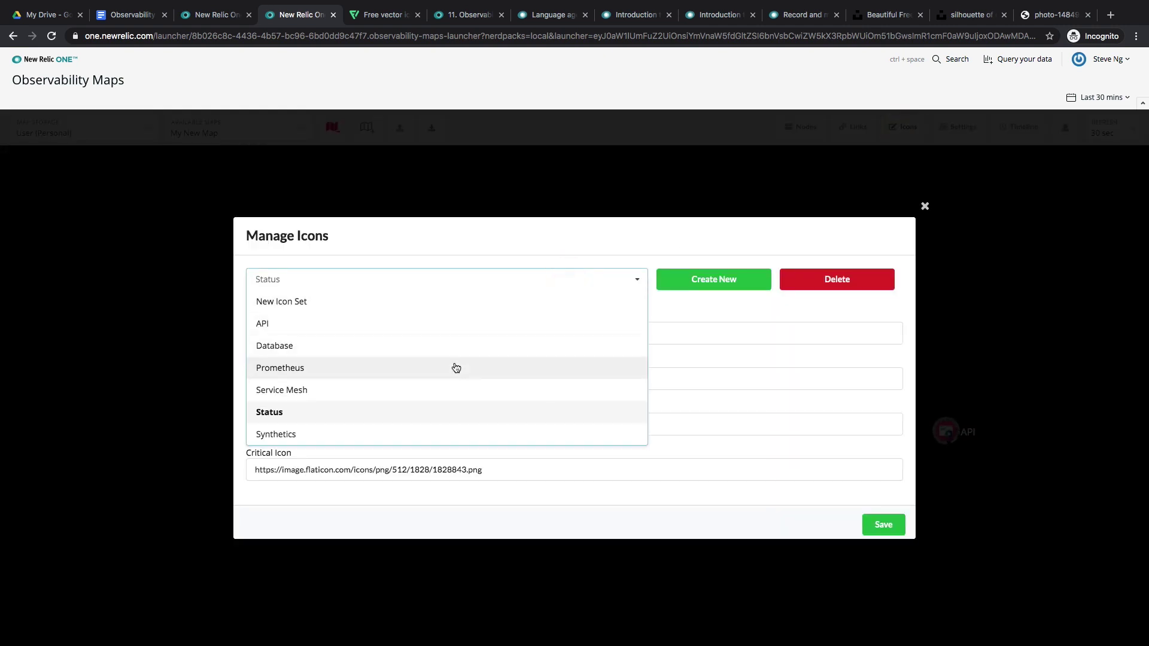
{"action": "left_click", "coordinate": [435, 323]}
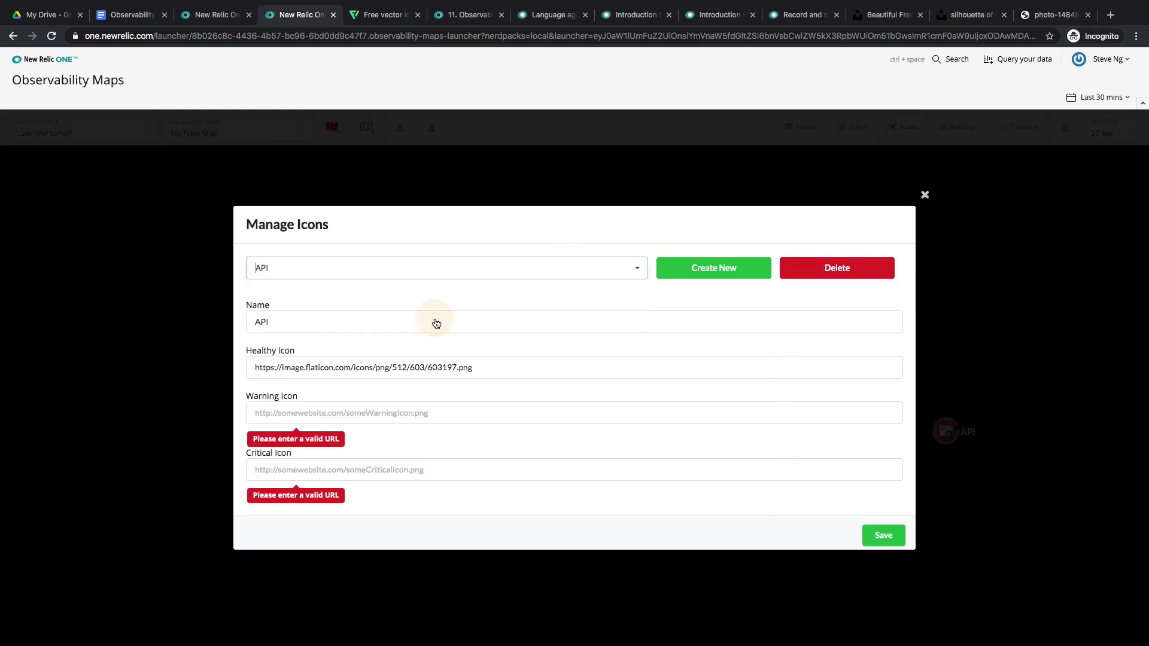
{"action": "left_click", "coordinate": [485, 372]}
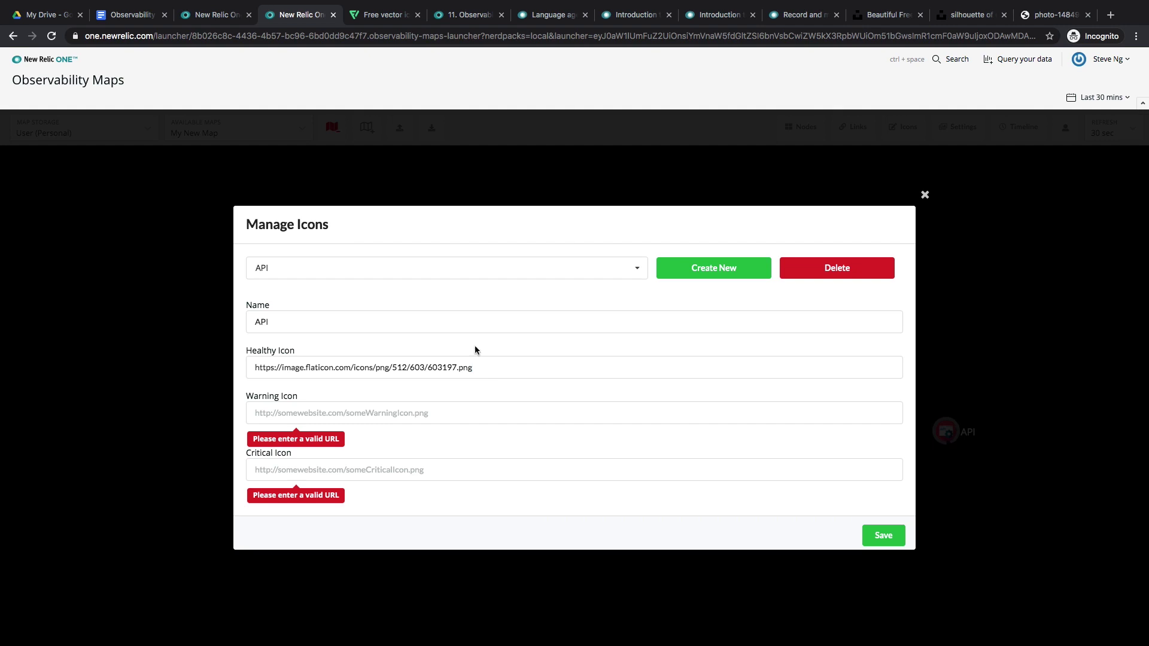
{"action": "left_click", "coordinate": [217, 16]}
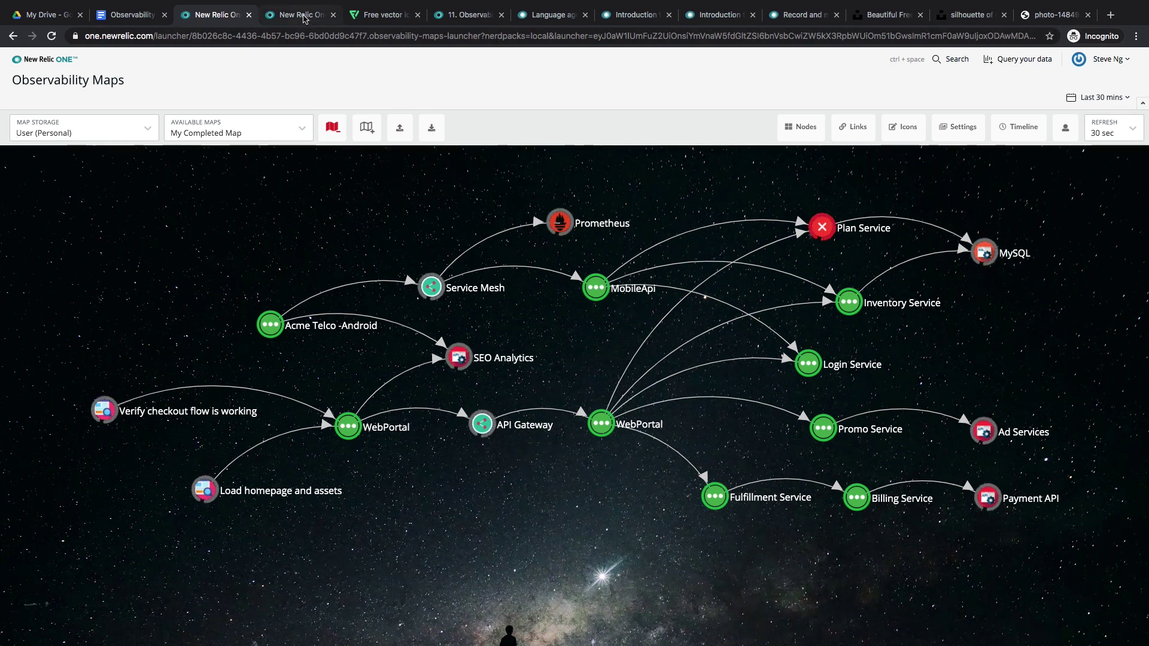
{"action": "left_click", "coordinate": [304, 17]}
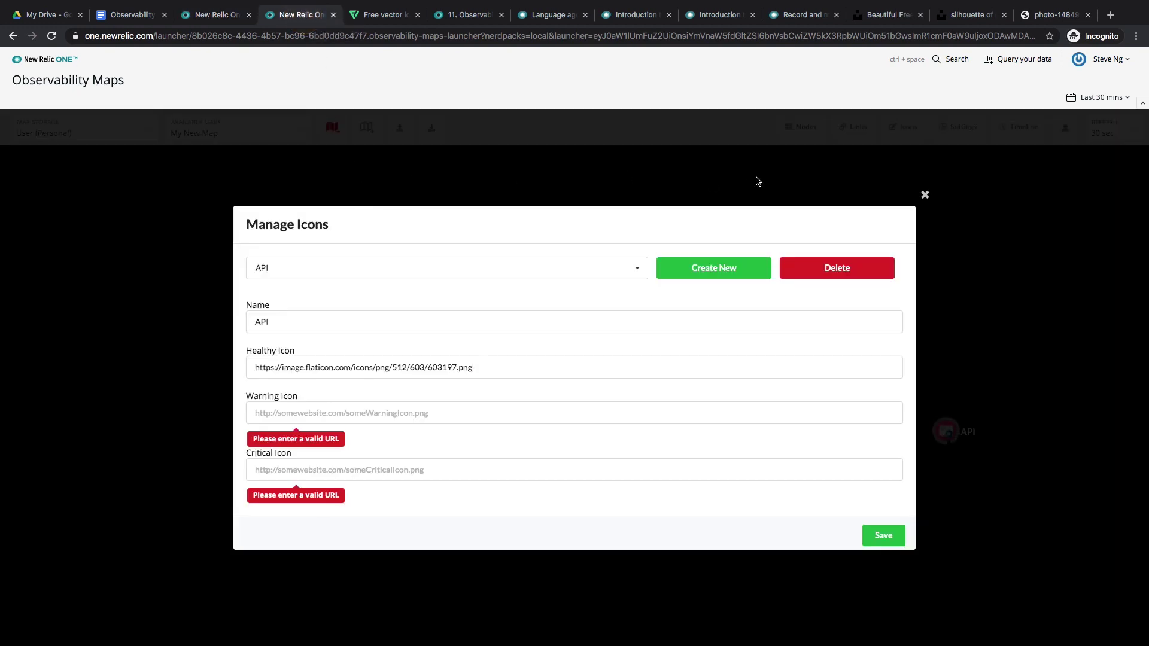
{"action": "left_click", "coordinate": [923, 195]}
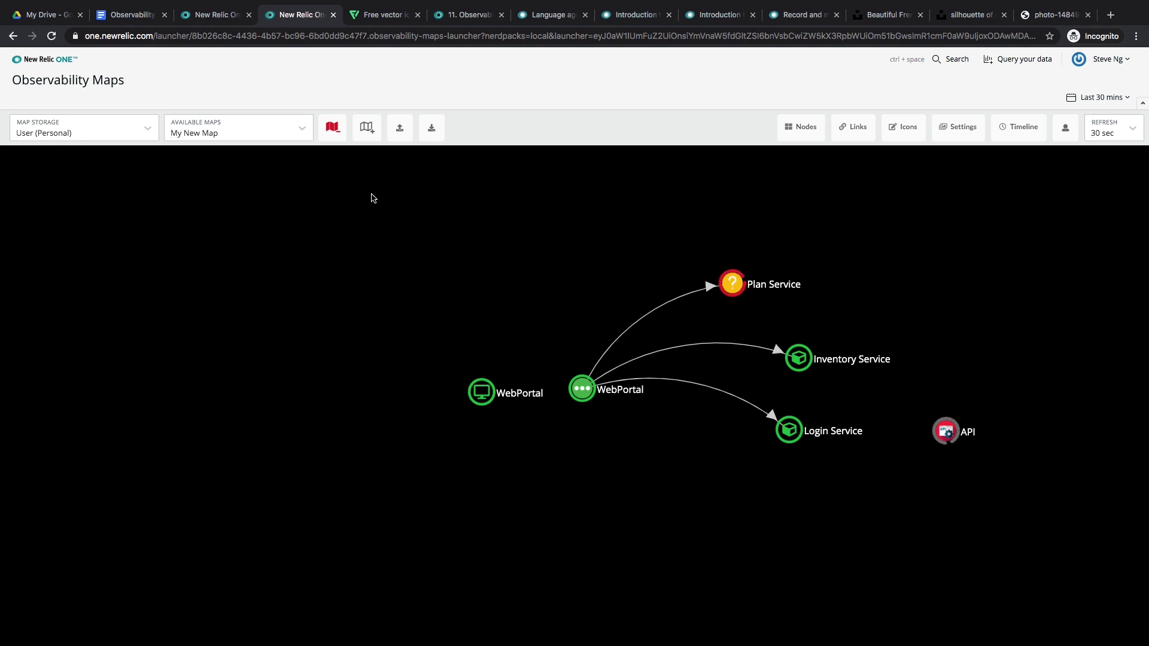
Switch to My Completed Map and inspect the pop-up metrics of its two WebPortal nodes
{"action": "left_click", "coordinate": [208, 14]}
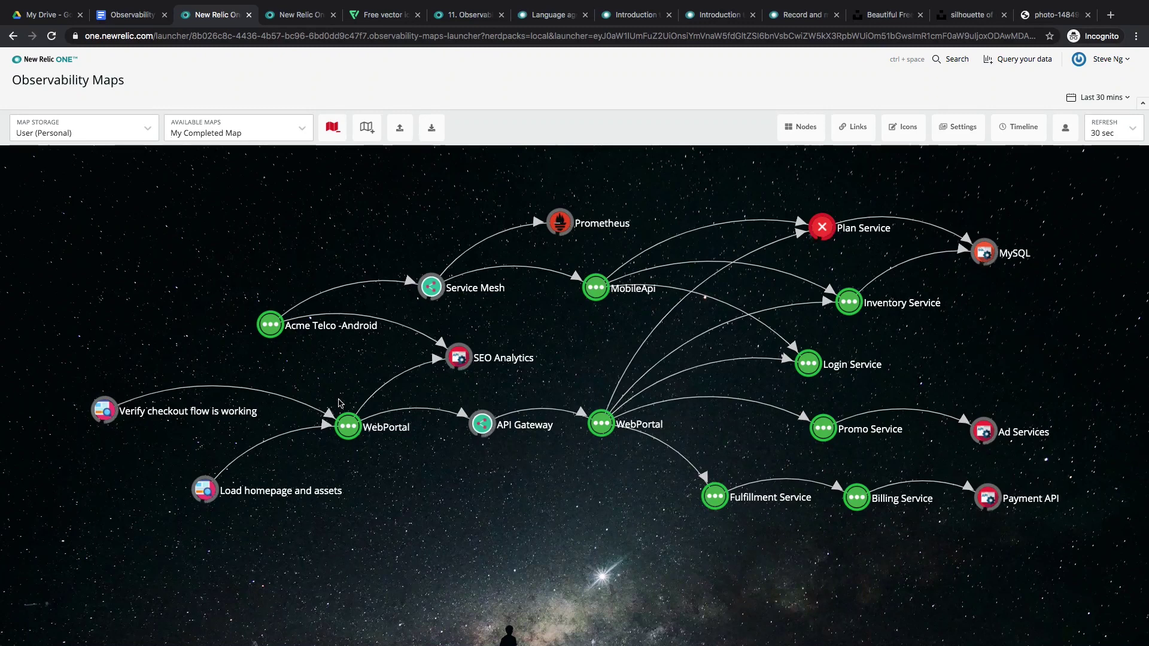
{"action": "mouse_move", "coordinate": [346, 419]}
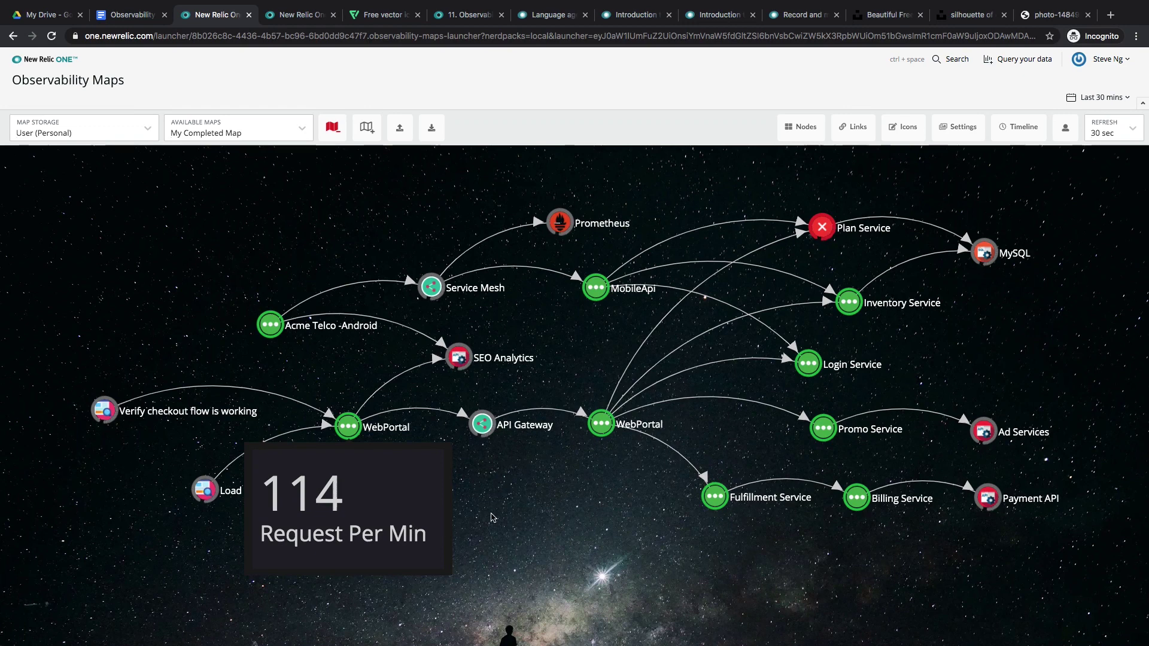
{"action": "mouse_move", "coordinate": [600, 429]}
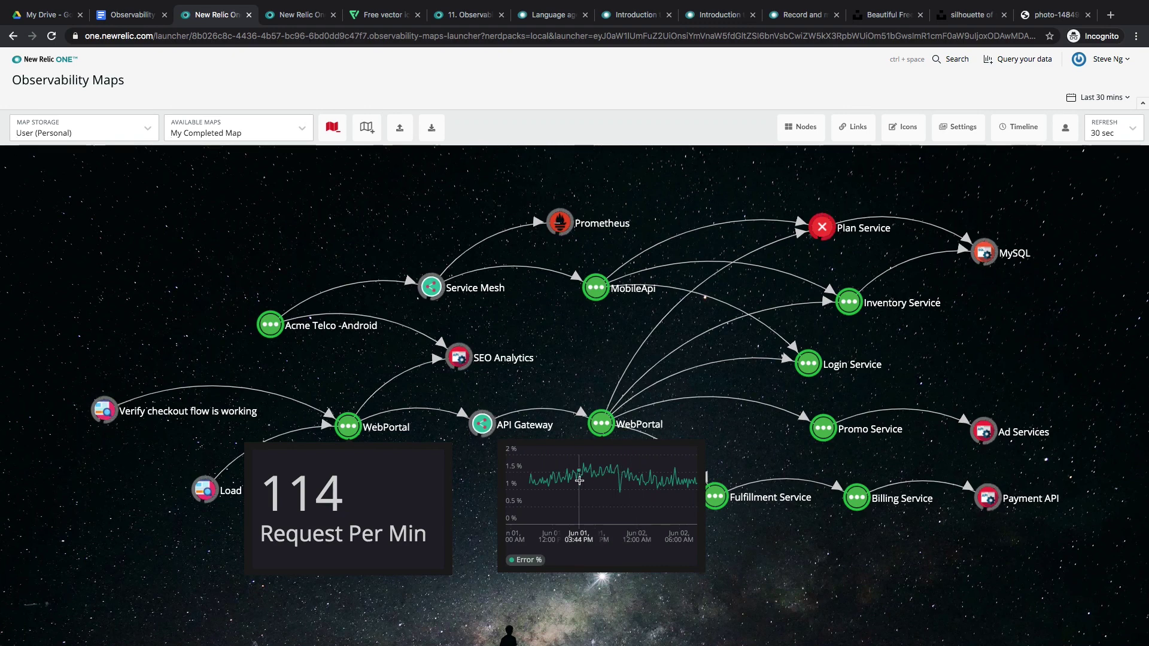
Check the hover metrics of MobileApi and Plan Service, and show the Custom NRQL hover metric fields of the Inventory Service node
{"action": "mouse_move", "coordinate": [596, 278]}
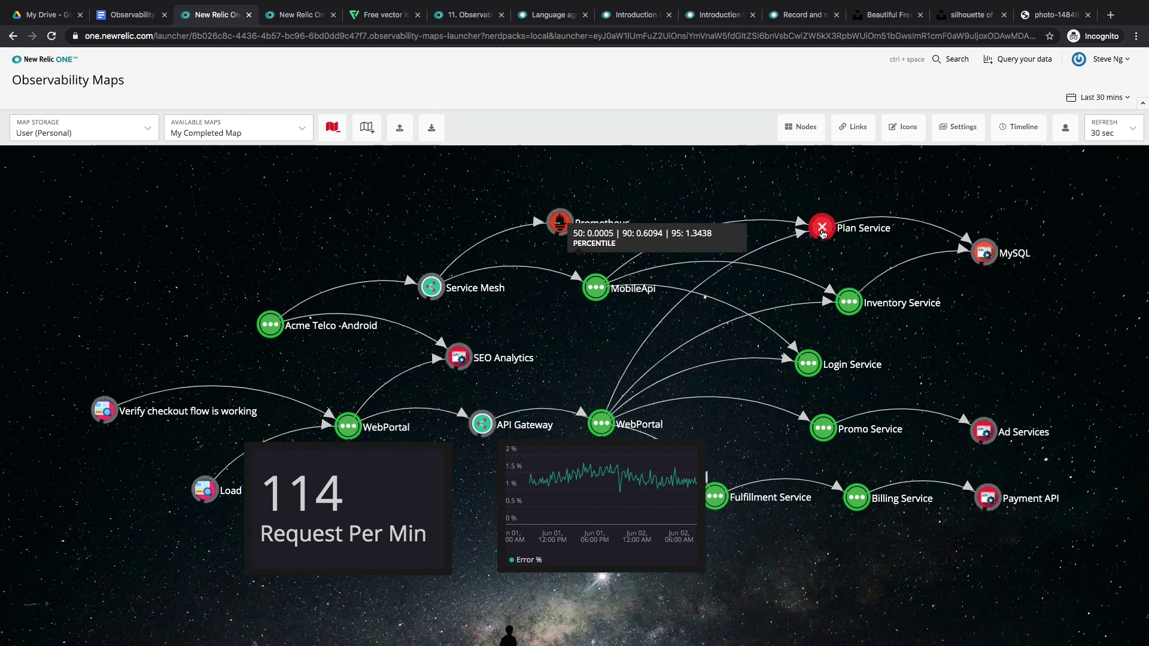
{"action": "mouse_move", "coordinate": [823, 232]}
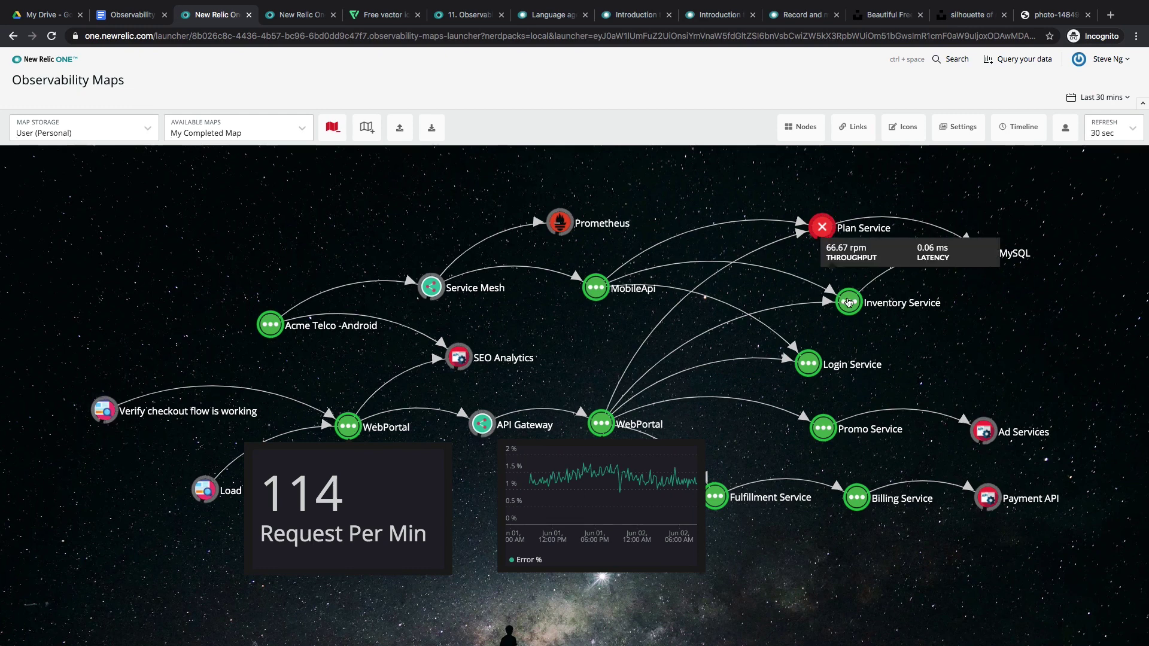
{"action": "right_click", "coordinate": [852, 303]}
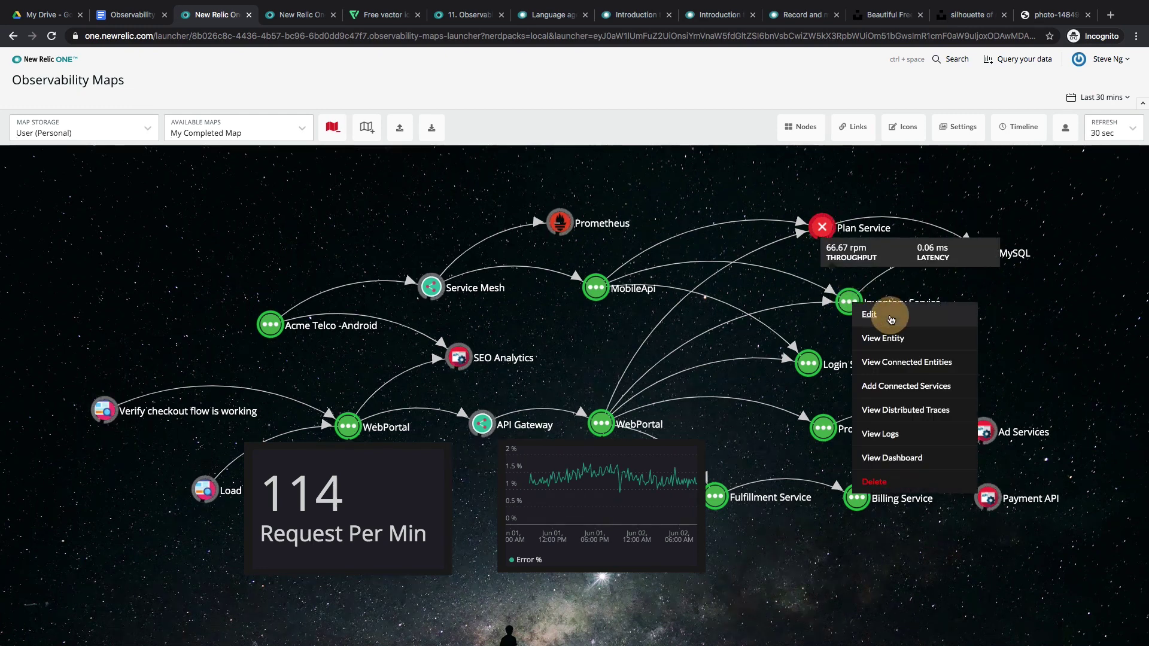
{"action": "left_click", "coordinate": [866, 314]}
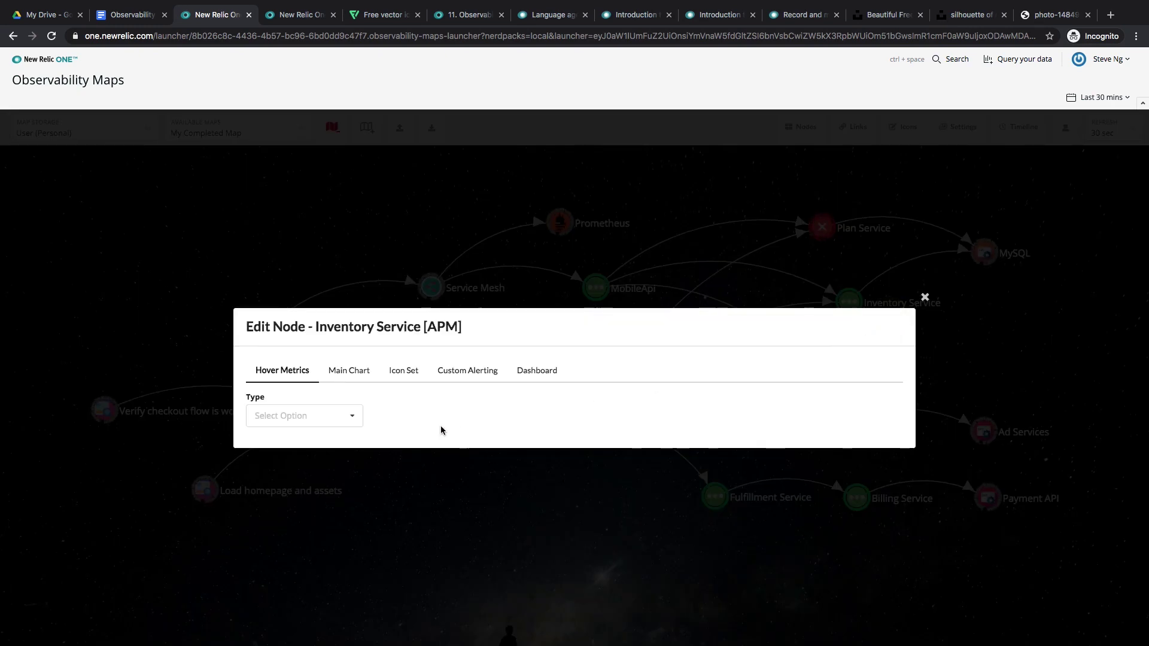
{"action": "left_click", "coordinate": [355, 415]}
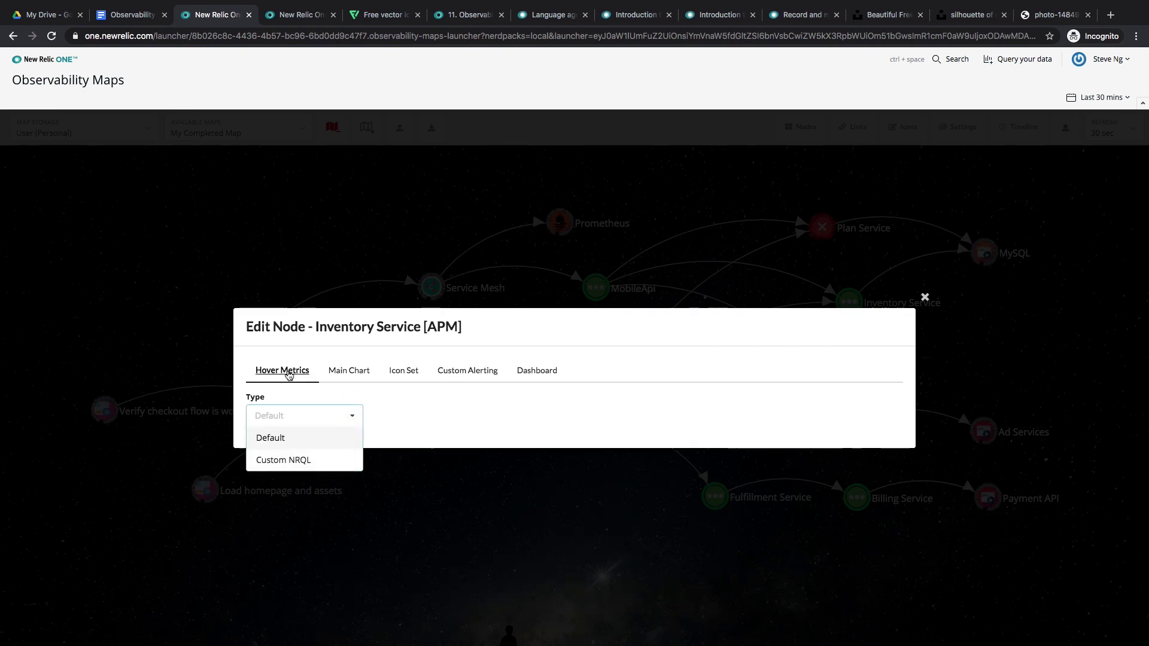
{"action": "left_click", "coordinate": [299, 464]}
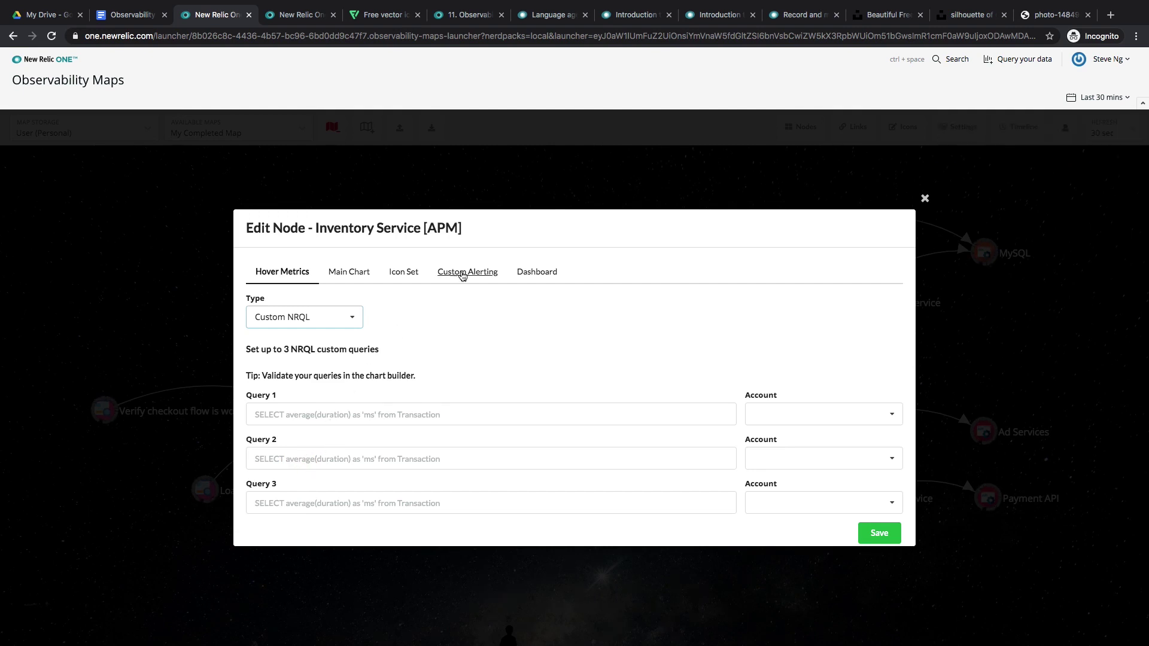
Review the Main Chart and Custom Alerting settings of the Inventory Service node
{"action": "left_click", "coordinate": [365, 274]}
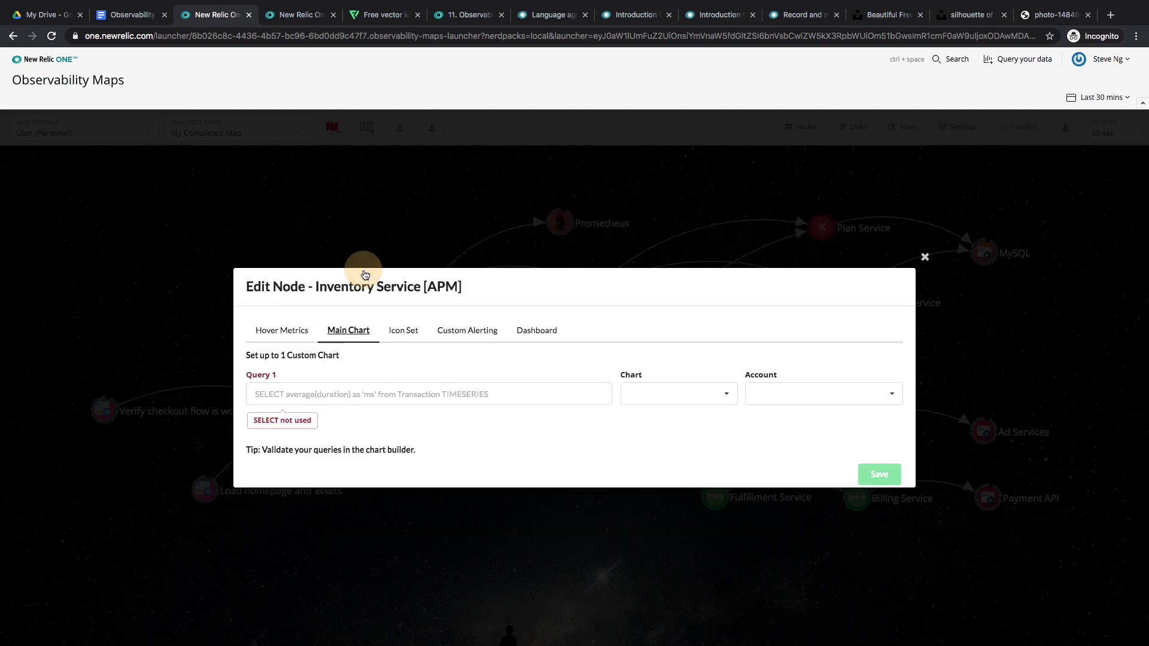
{"action": "left_click", "coordinate": [310, 393]}
{"action": "left_click", "coordinate": [458, 332]}
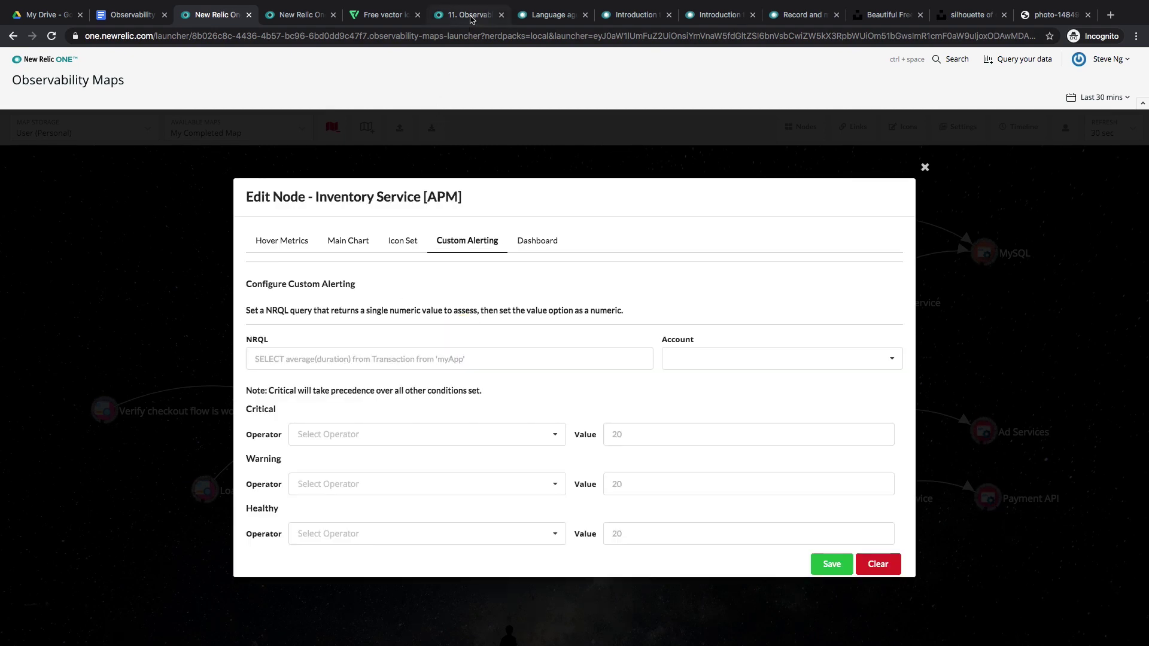
From the 11. Observability Maps Example dashboard, build a chart of average APM response time and show its query in advanced NRQL mode
{"action": "left_click", "coordinate": [472, 16]}
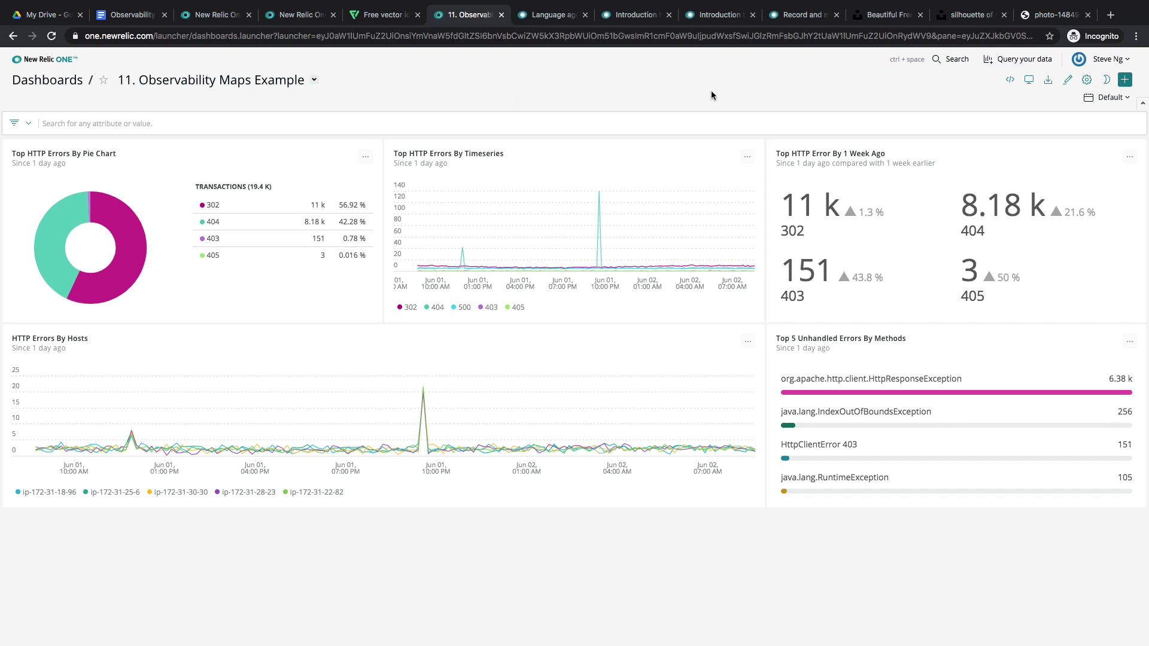
{"action": "left_click", "coordinate": [1011, 59]}
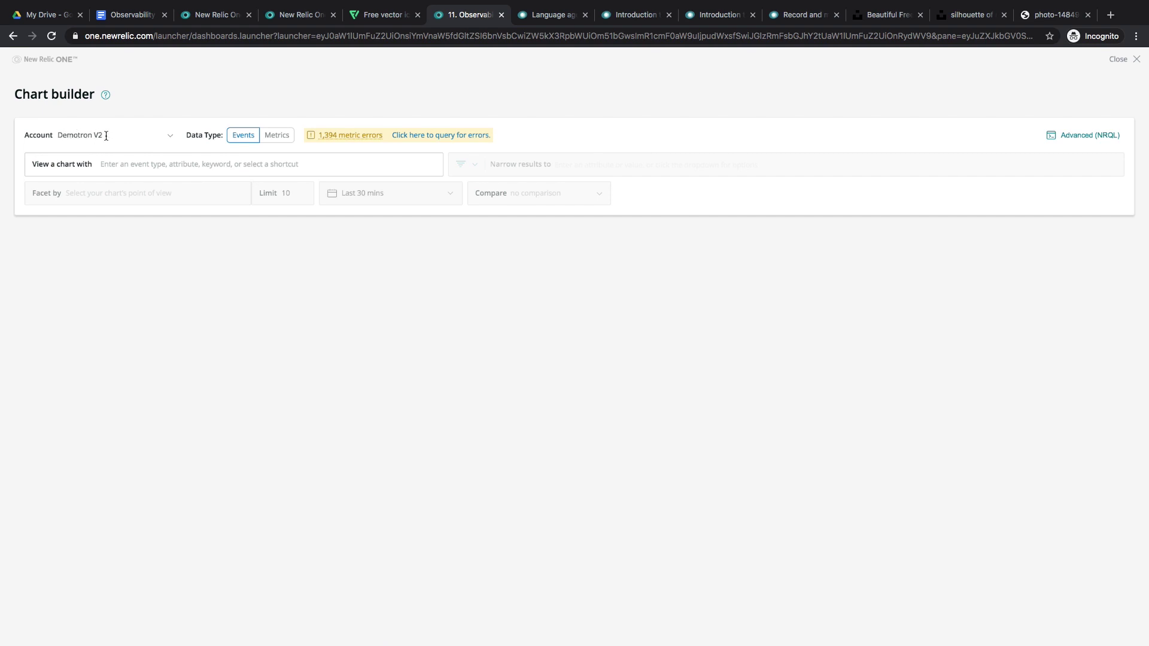
{"action": "left_click", "coordinate": [140, 163]}
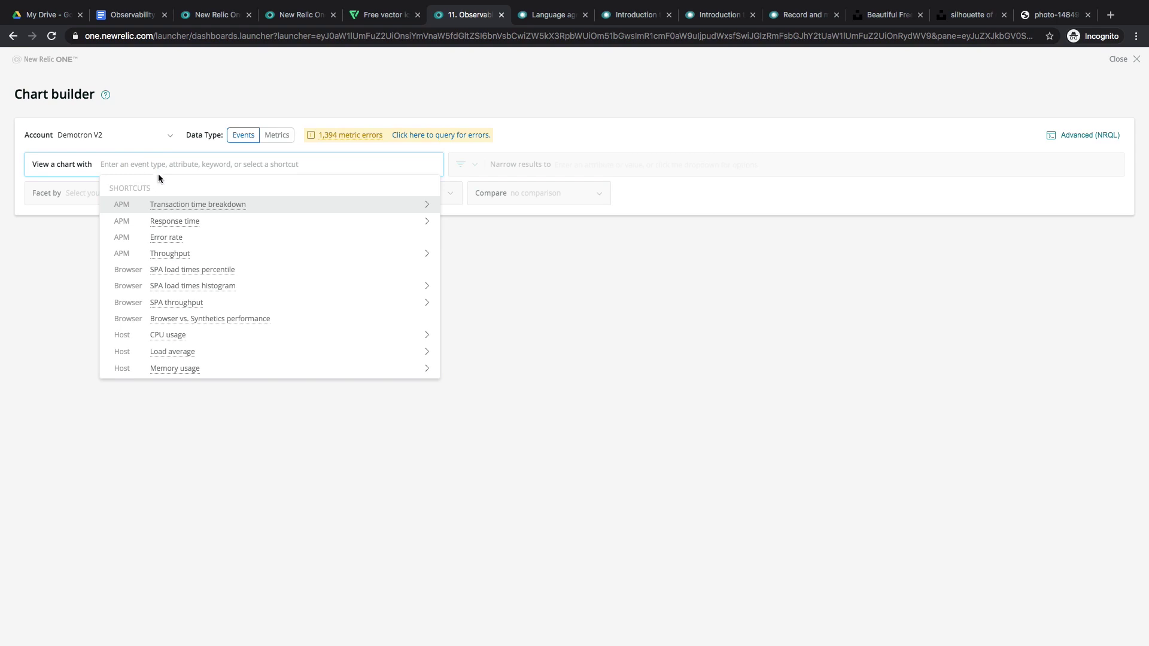
{"action": "left_click", "coordinate": [218, 225]}
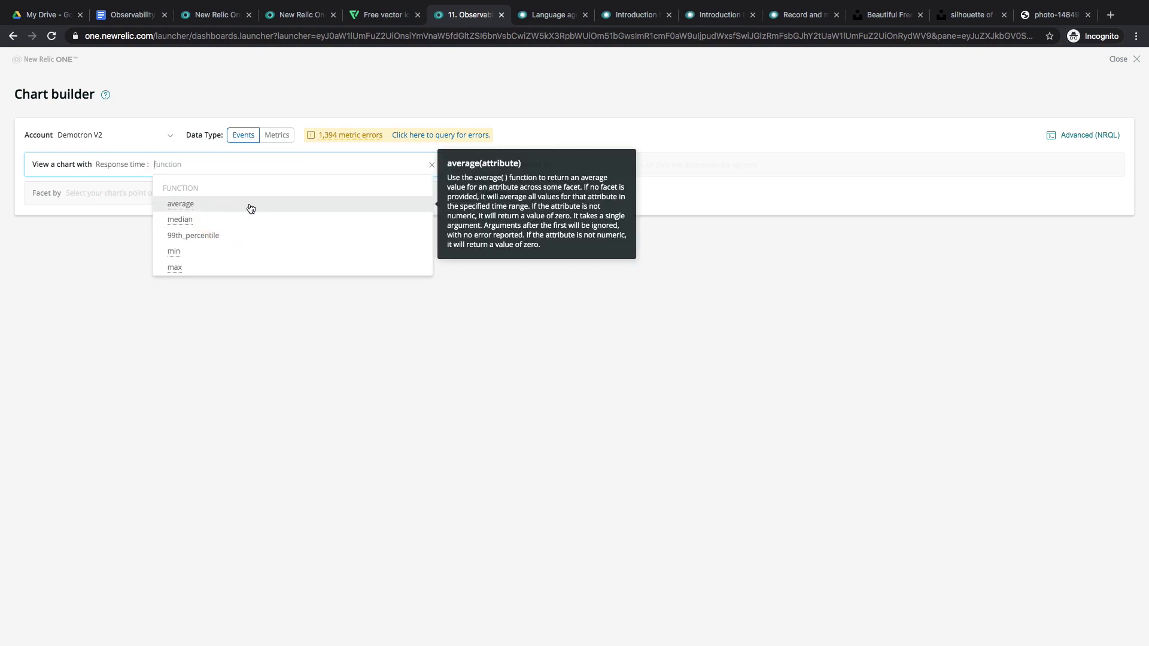
{"action": "left_click", "coordinate": [249, 204]}
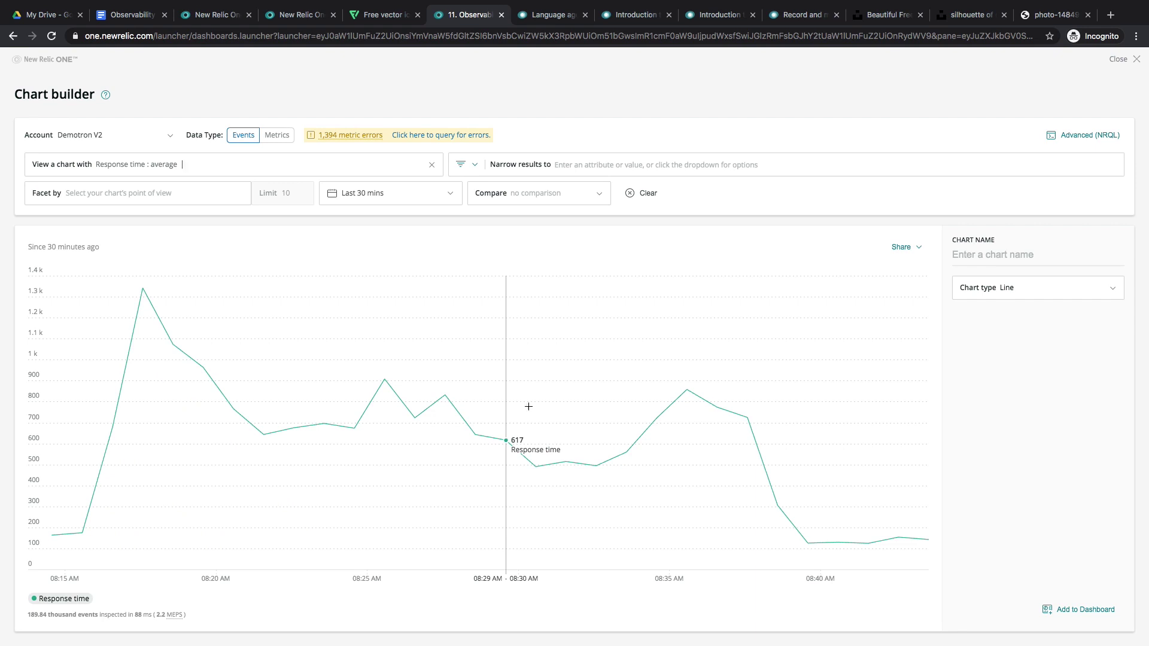
{"action": "left_click", "coordinate": [1066, 137]}
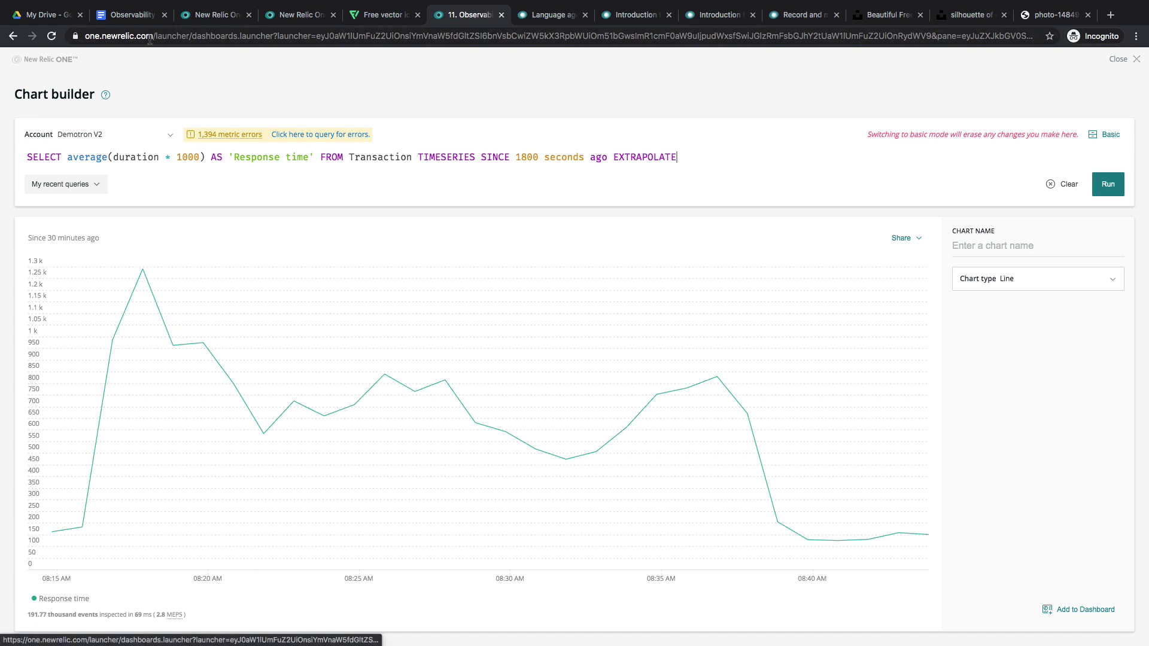
Switch to the Observability Maps - Links document and copy the Latency query for the connection line between API Gateway and Web Portal APM
{"action": "left_click", "coordinate": [130, 18]}
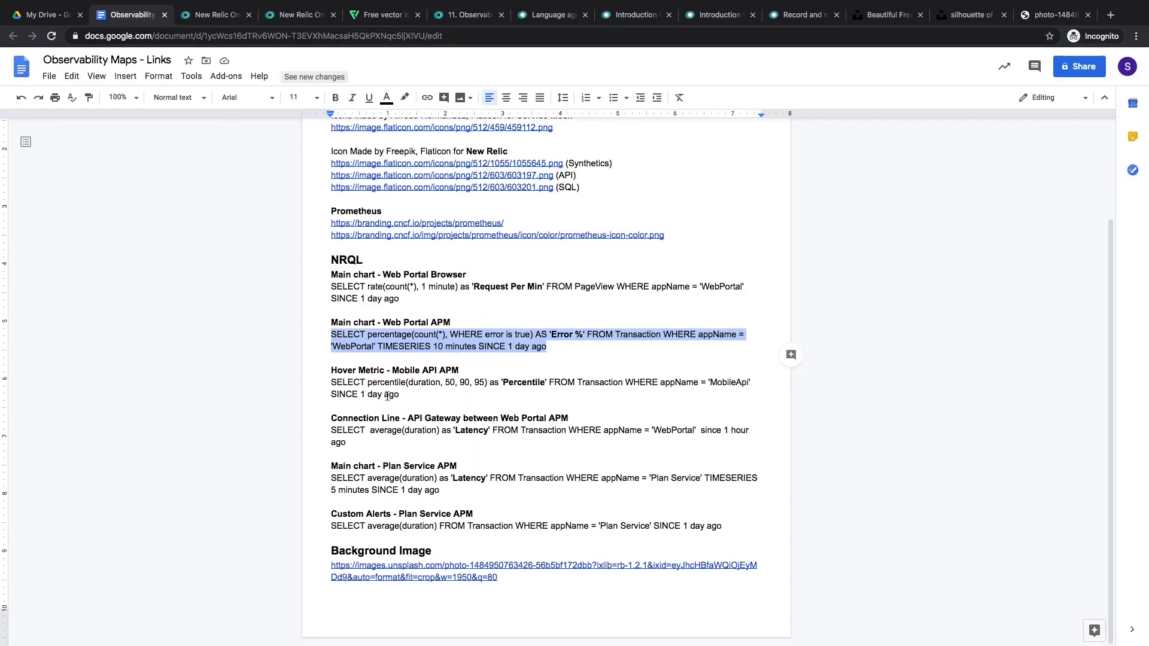
{"action": "left_click", "coordinate": [400, 395]}
{"action": "left_click_drag", "start_coordinate": [360, 443], "coordinate": [330, 435]}
{"action": "key", "text": "ctrl+c"}
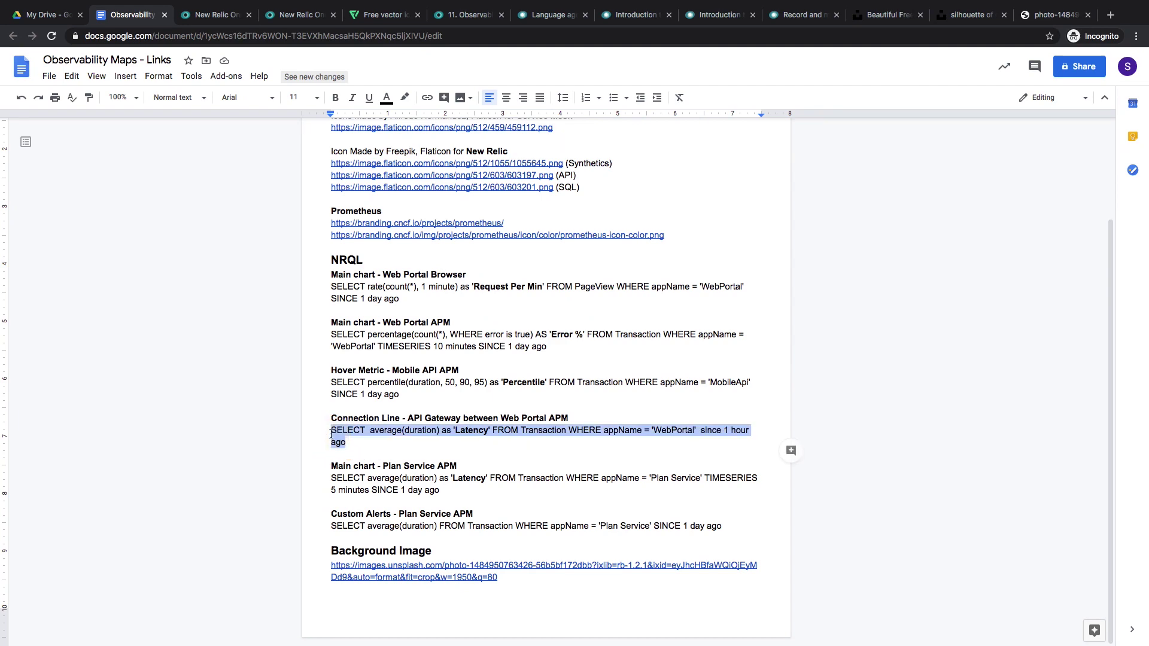
Replace the chart builder's query with the copied WebPortal average duration query and run it
{"action": "left_click", "coordinate": [464, 14]}
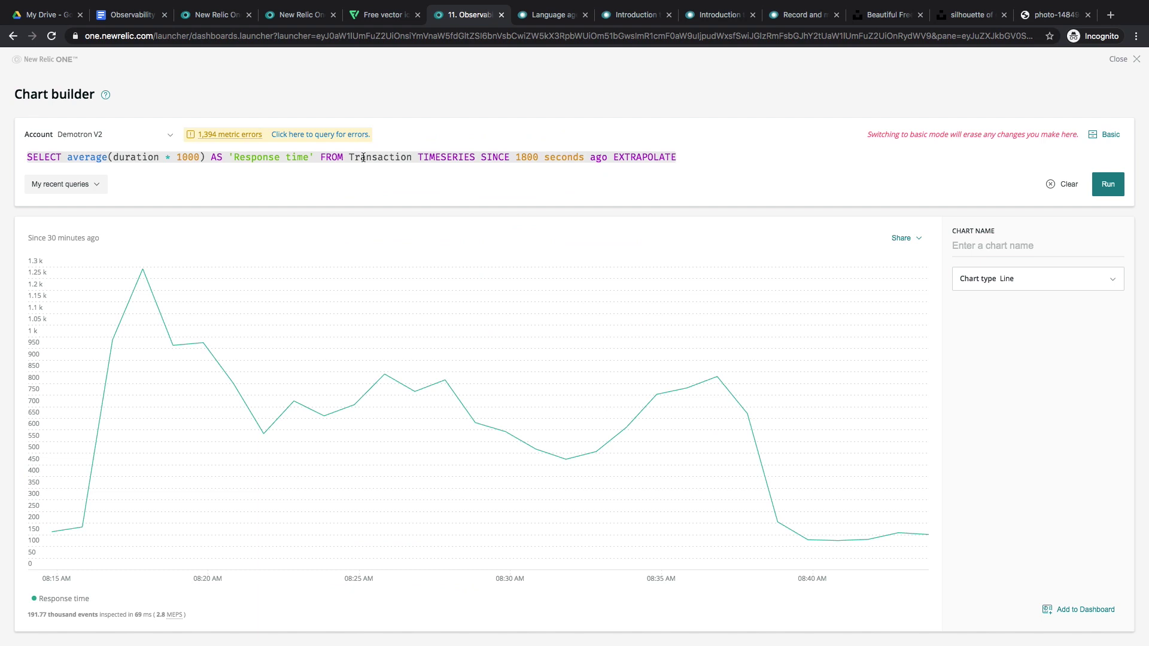
{"action": "key", "text": "ctrl+a"}
{"action": "key", "text": "ctrl+v"}
{"action": "key", "text": "ctrl+Return"}
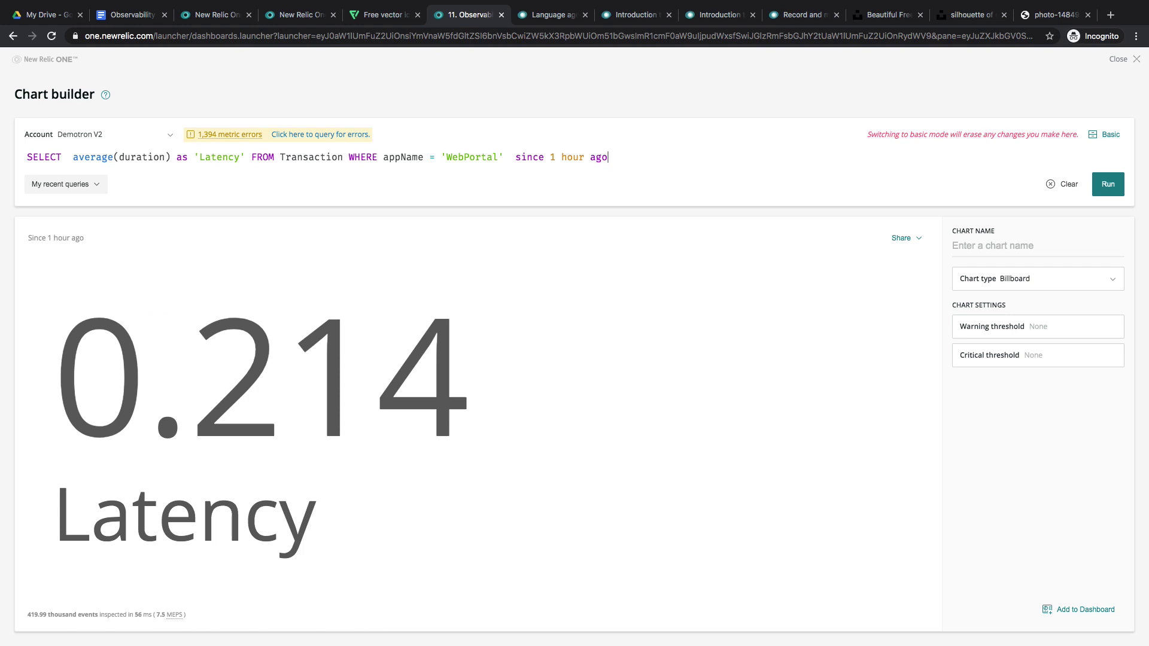
Return to My Completed Map, close the Inventory Service node editor and check the WebPortal APM node's pop-up chart
{"action": "left_click", "coordinate": [226, 18]}
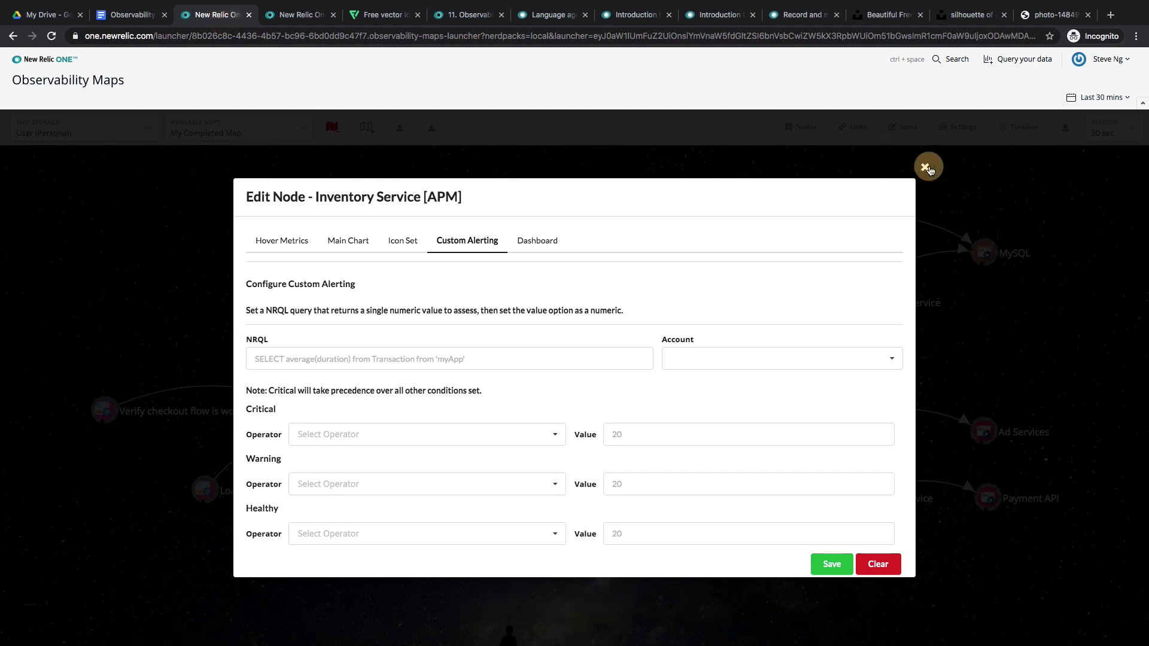
{"action": "left_click", "coordinate": [926, 168]}
{"action": "mouse_move", "coordinate": [616, 422]}
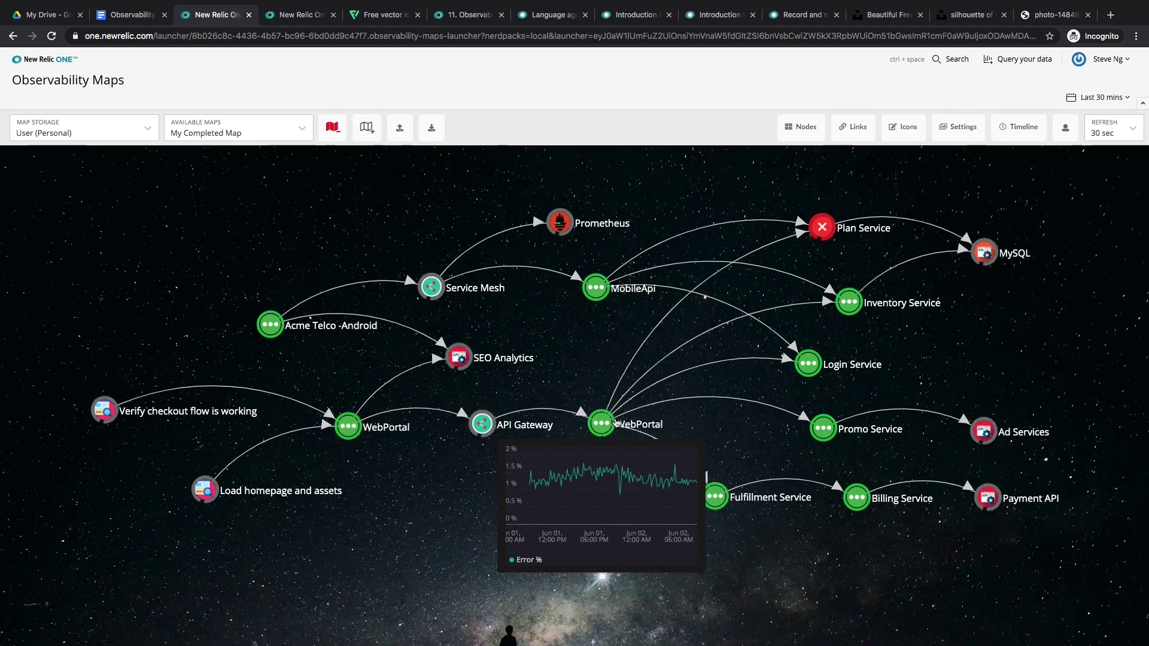
{"action": "left_click_drag", "start_coordinate": [600, 423], "coordinate": [601, 426]}
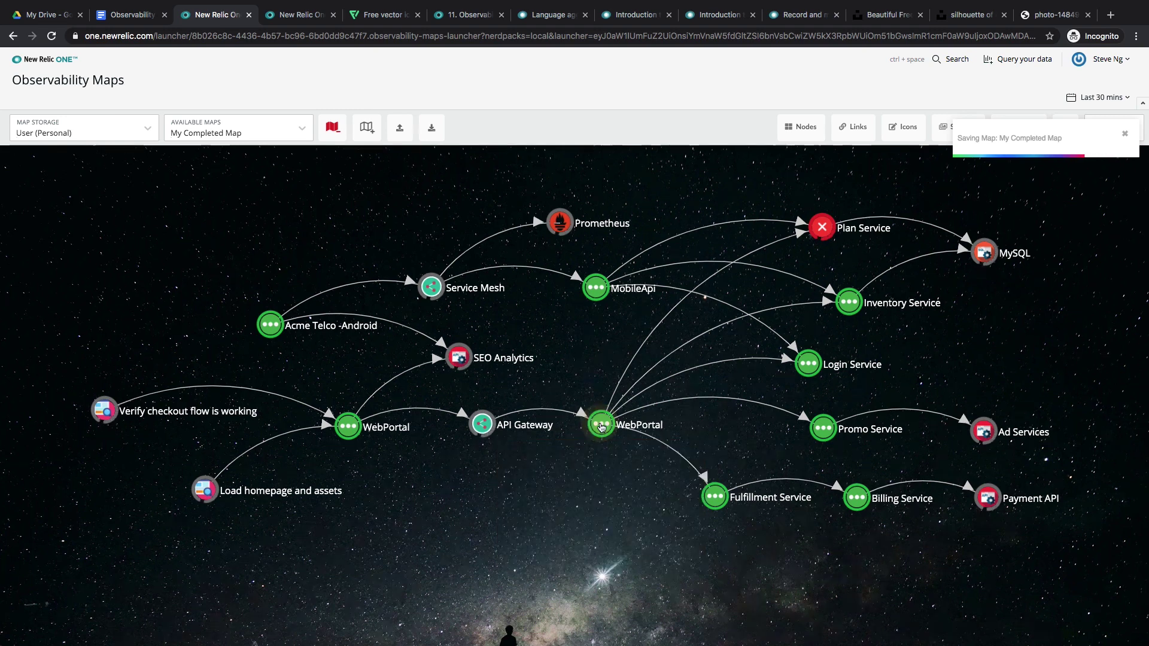
Review the main chart query and available chart types of the WebPortal [BROWSER] node, and close its editor
{"action": "right_click", "coordinate": [348, 426]}
{"action": "left_click", "coordinate": [386, 448]}
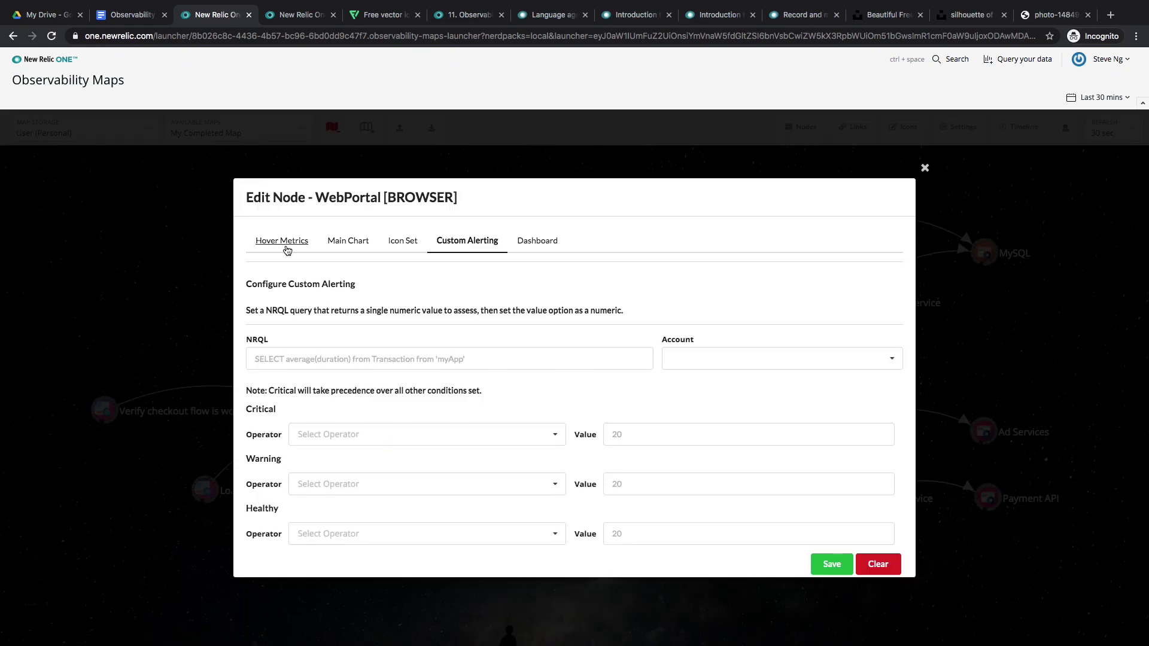
{"action": "left_click", "coordinate": [348, 240]}
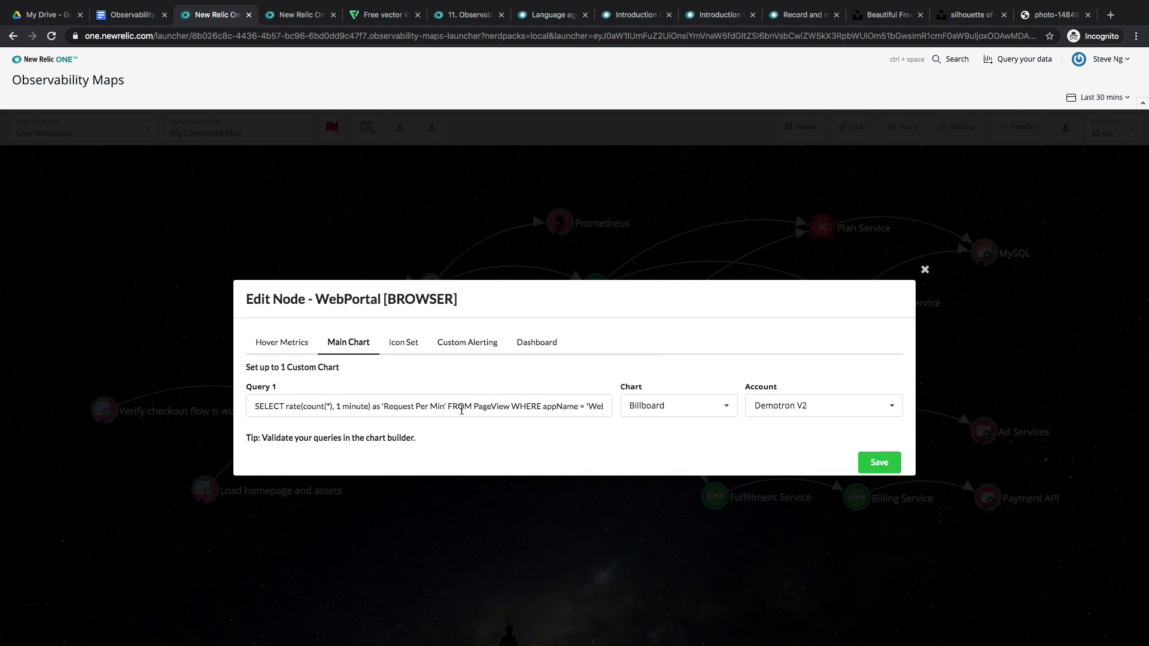
{"action": "left_click", "coordinate": [682, 410]}
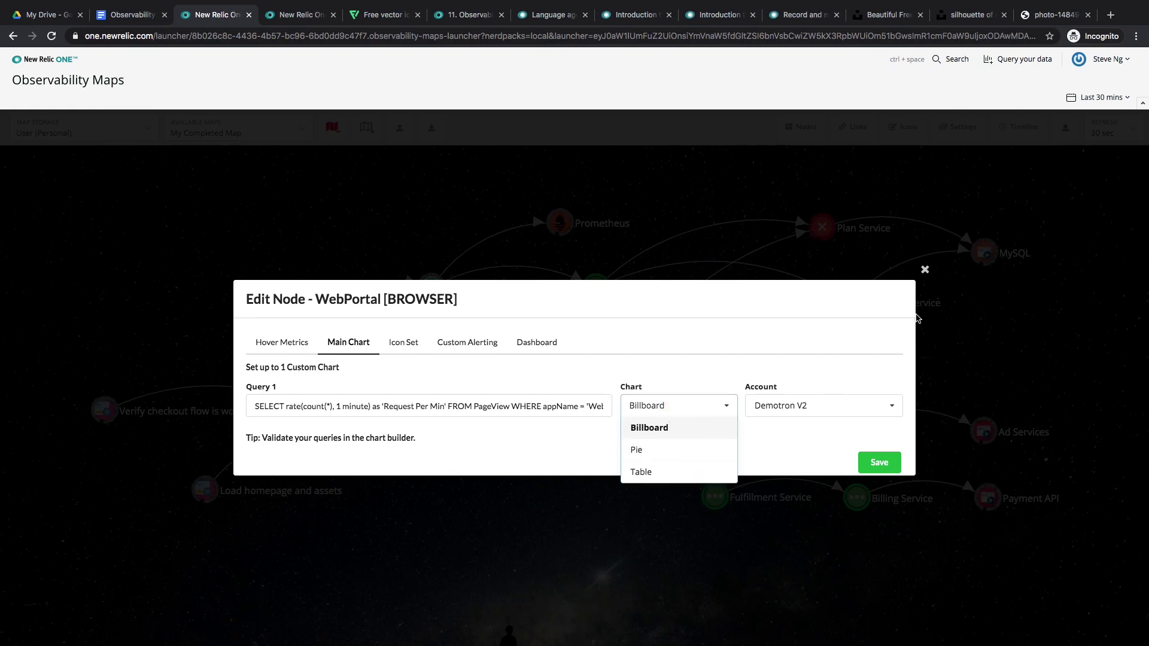
{"action": "left_click", "coordinate": [925, 269]}
{"action": "left_click", "coordinate": [927, 269]}
Read the WebPortal [APM] node's main chart query through to its end, and close the node editor
{"action": "mouse_move", "coordinate": [353, 433]}
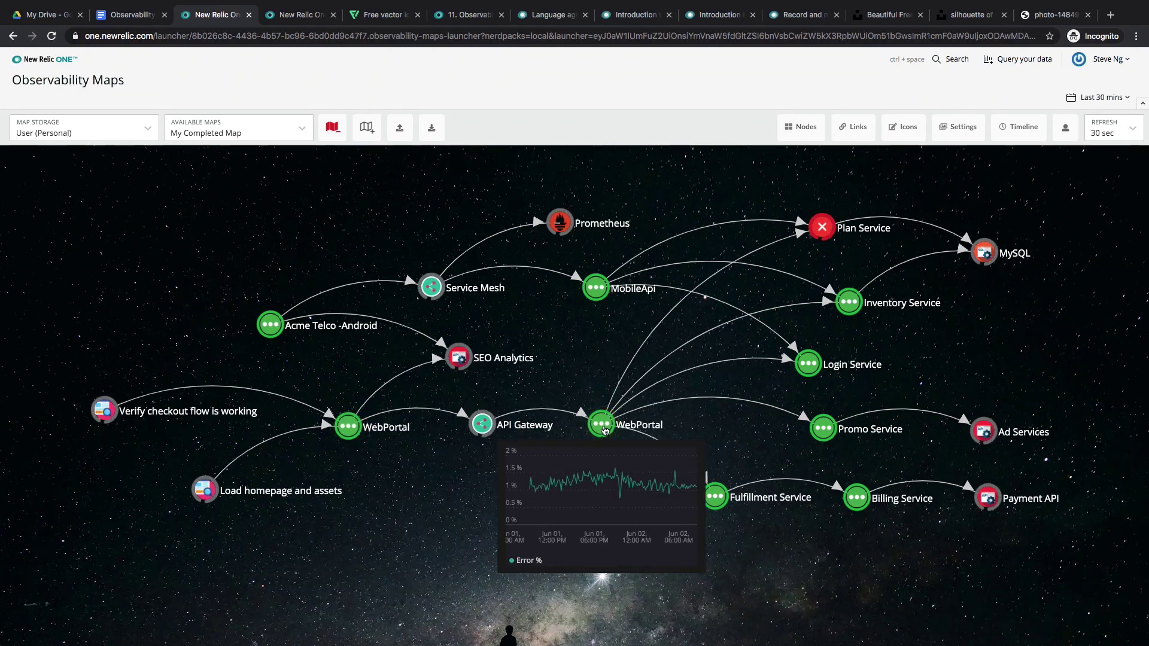
{"action": "right_click", "coordinate": [605, 431]}
{"action": "left_click", "coordinate": [627, 441]}
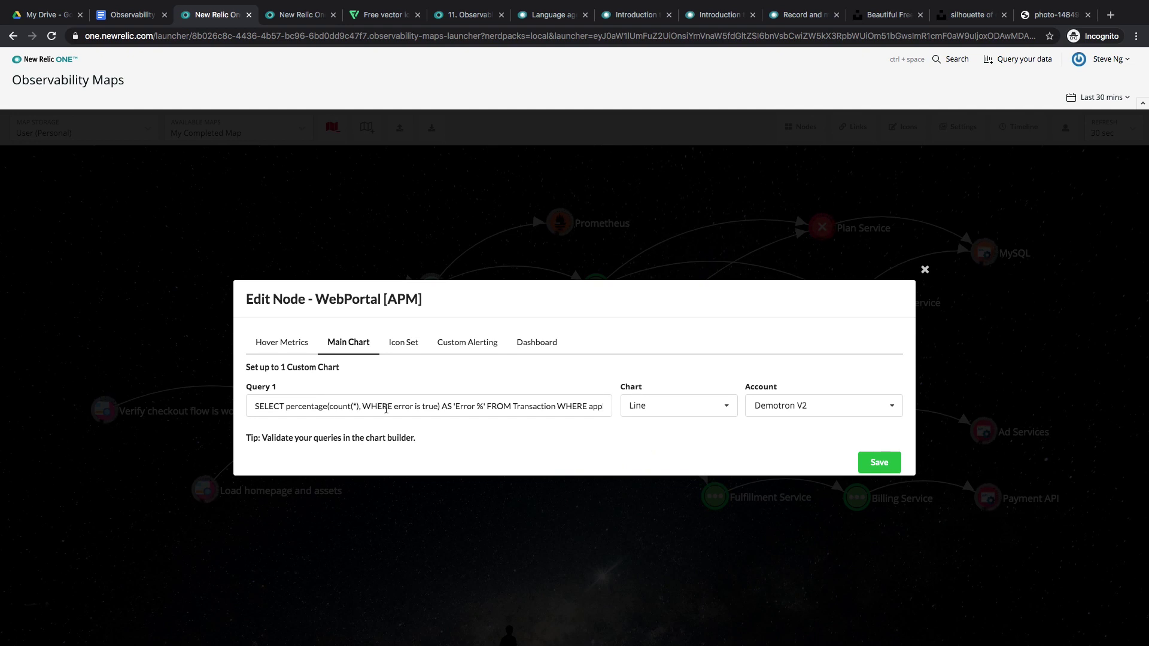
{"action": "left_click_drag", "start_coordinate": [417, 406], "coordinate": [600, 406]}
{"action": "left_click", "coordinate": [565, 406]}
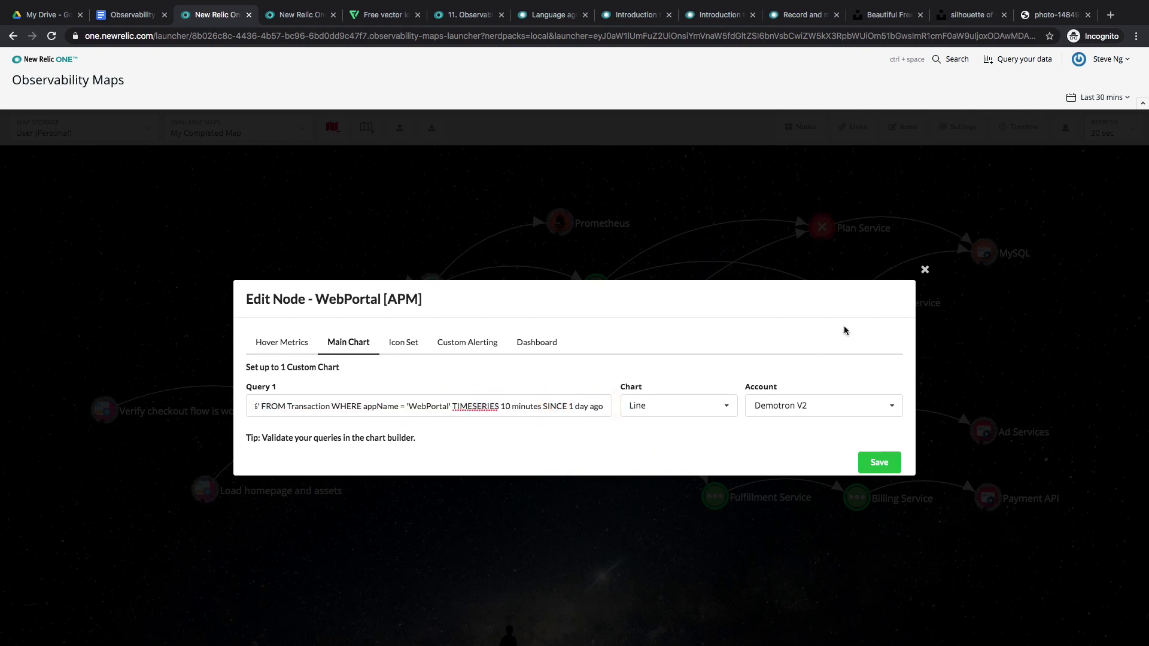
{"action": "left_click", "coordinate": [925, 271]}
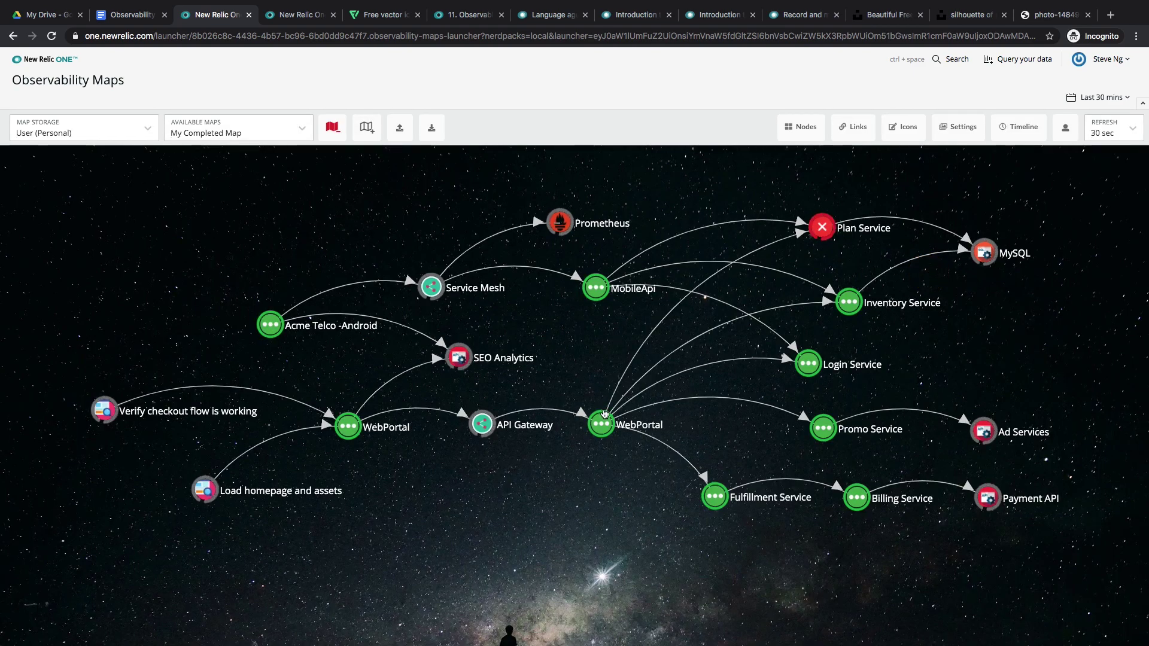
Check the WebPortal APM hover metrics, and copy the percentile query from the MobileApi [APM] node's hover metric settings
{"action": "mouse_move", "coordinate": [598, 417]}
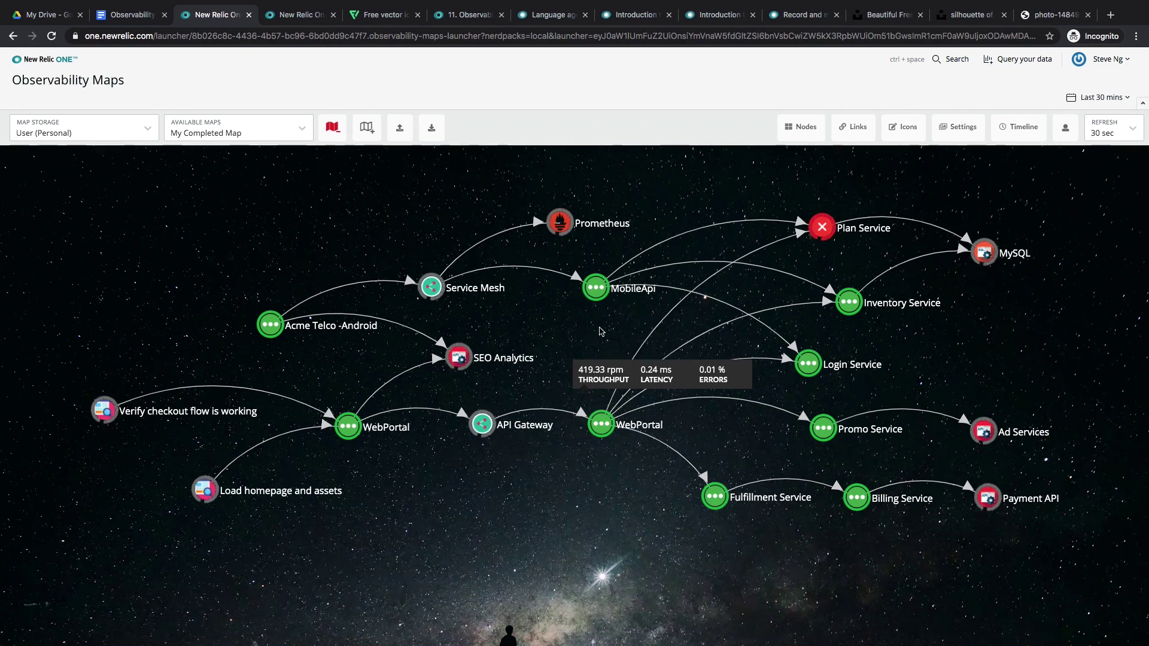
{"action": "left_click", "coordinate": [599, 319]}
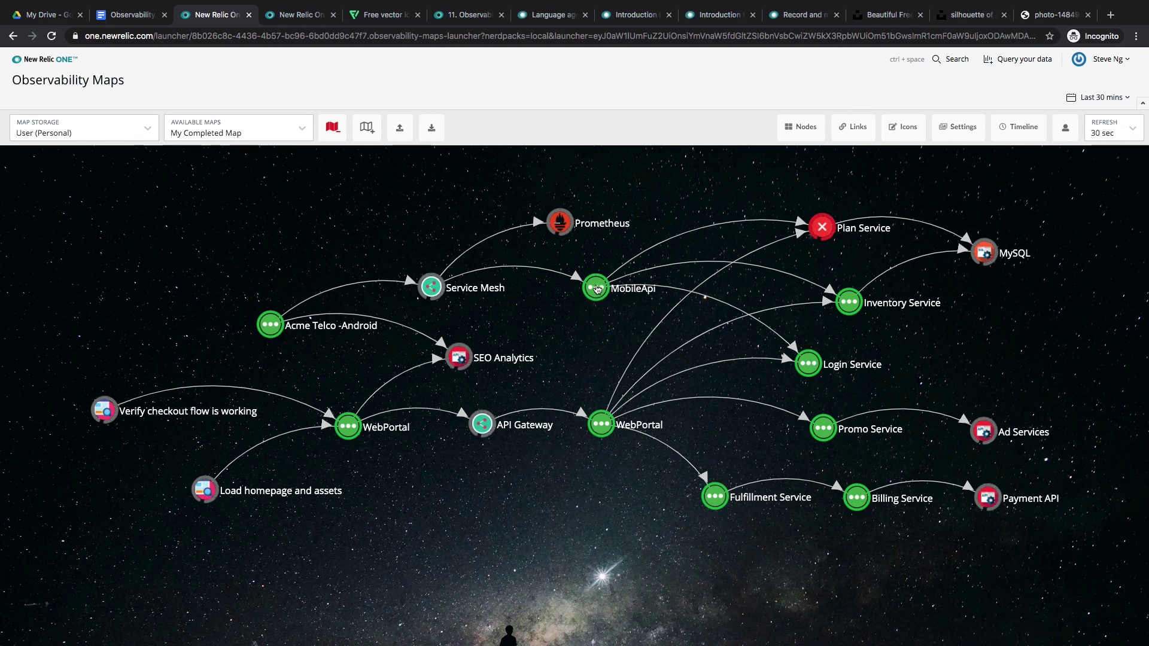
{"action": "right_click", "coordinate": [596, 287]}
{"action": "left_click", "coordinate": [617, 301]}
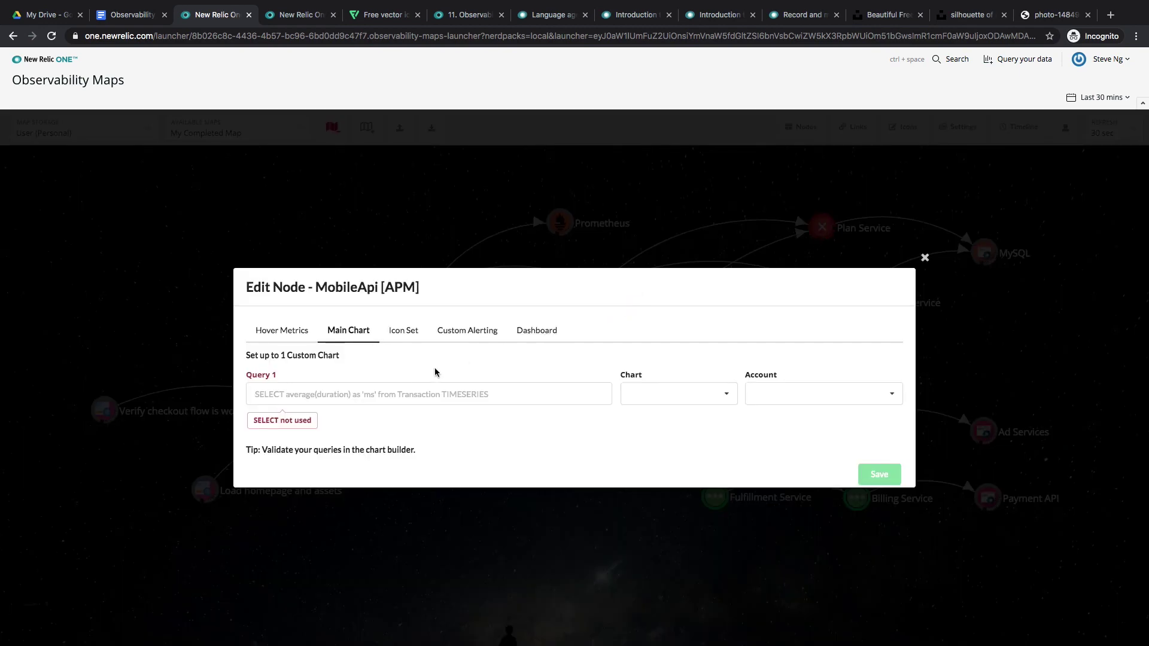
{"action": "left_click", "coordinate": [282, 331]}
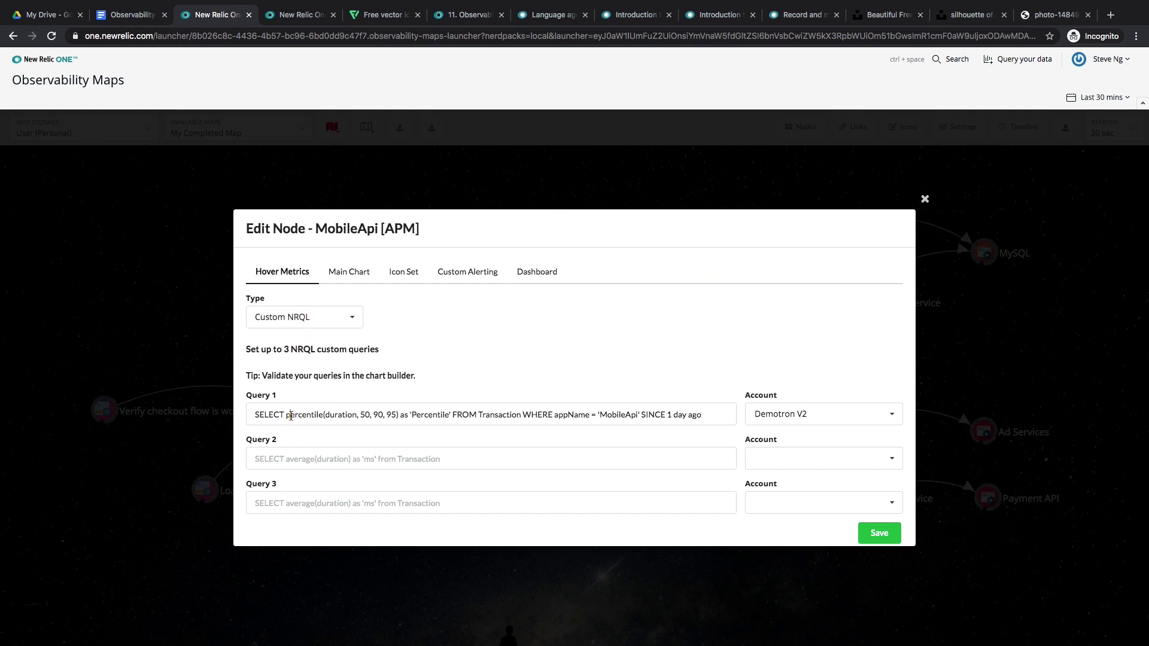
{"action": "triple_click", "coordinate": [290, 415]}
{"action": "key", "text": "super+c"}
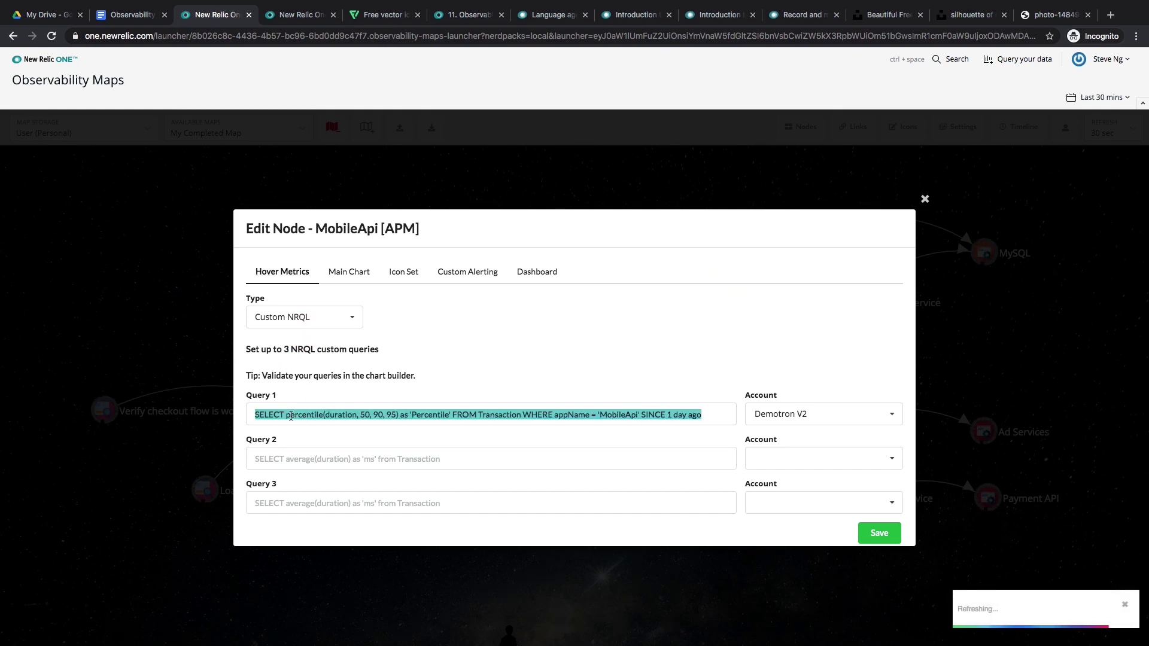
Run the copied MobileApi percentile query in the chart builder, replacing the WebPortal latency query
{"action": "left_click", "coordinate": [476, 15]}
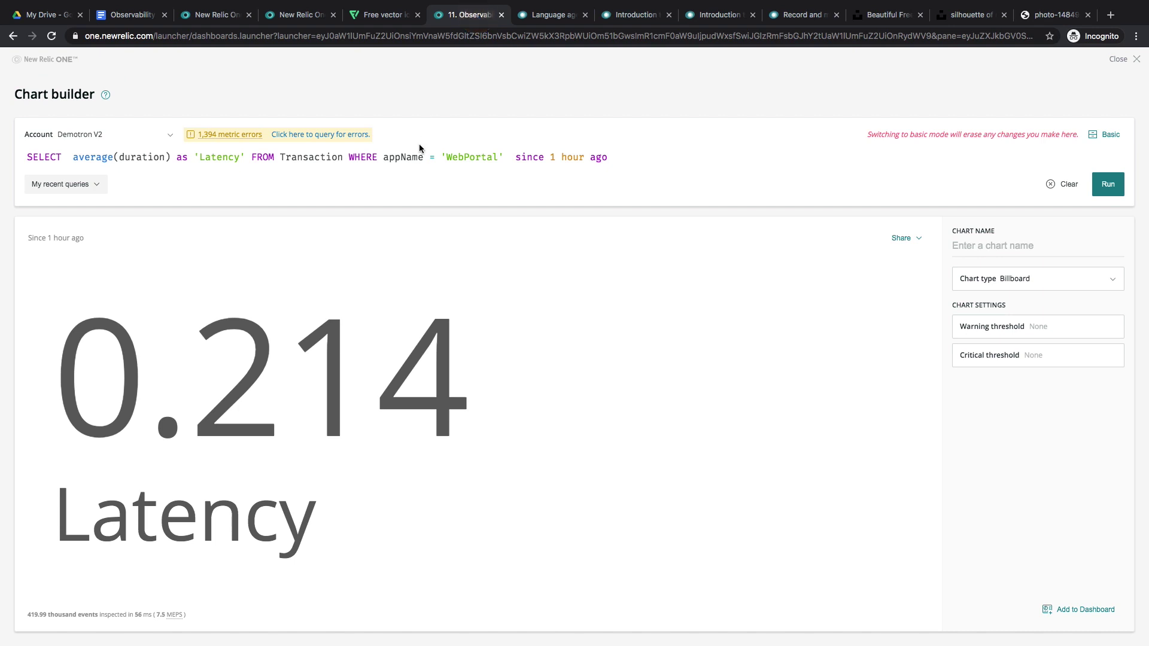
{"action": "key", "text": "super+a"}
{"action": "key", "text": "super+v"}
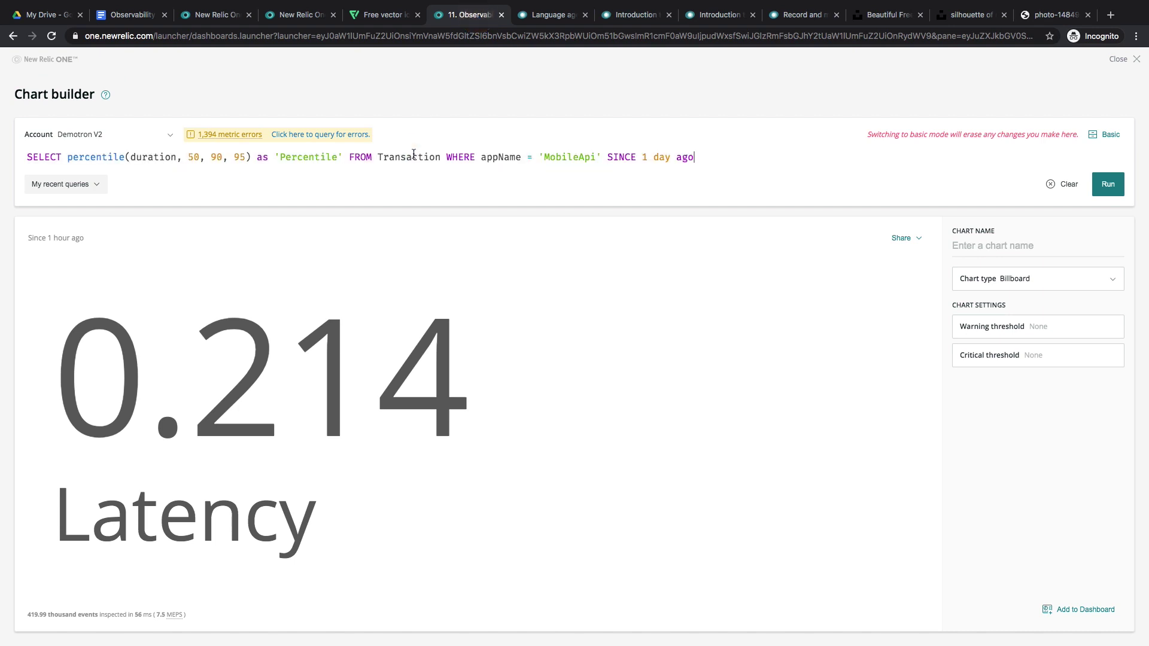
{"action": "key", "text": "Return"}
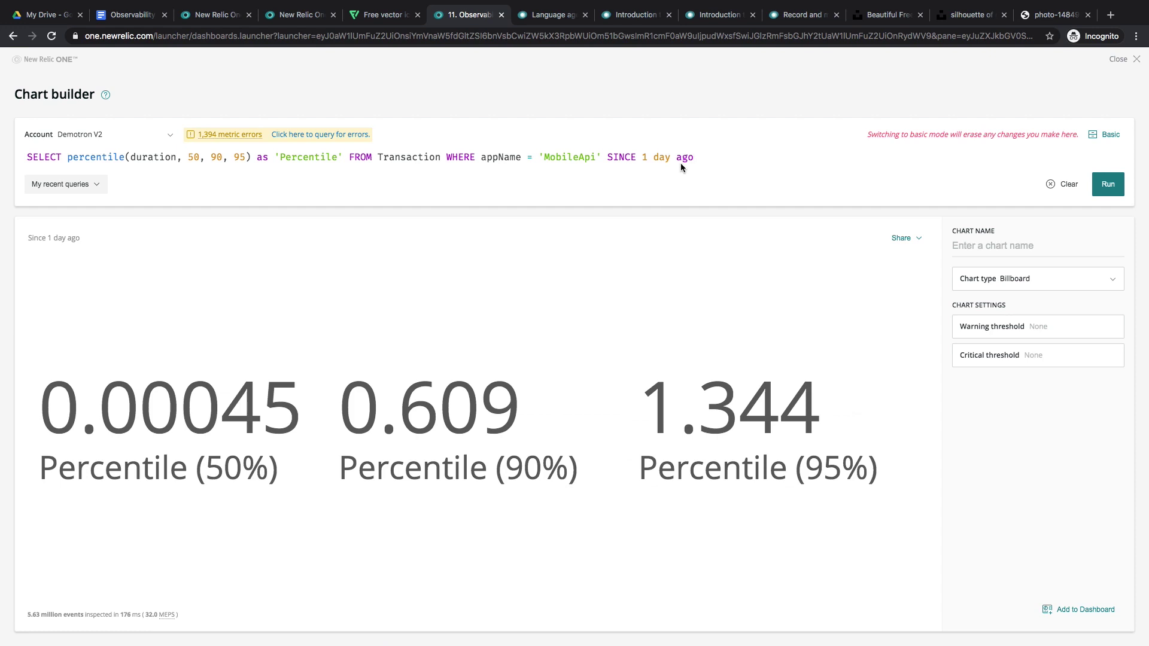
Return to My Completed Map, close the MobileApi [APM] node editor and check the MobileApi node's hover metrics
{"action": "left_click", "coordinate": [297, 14]}
{"action": "left_click", "coordinate": [210, 16]}
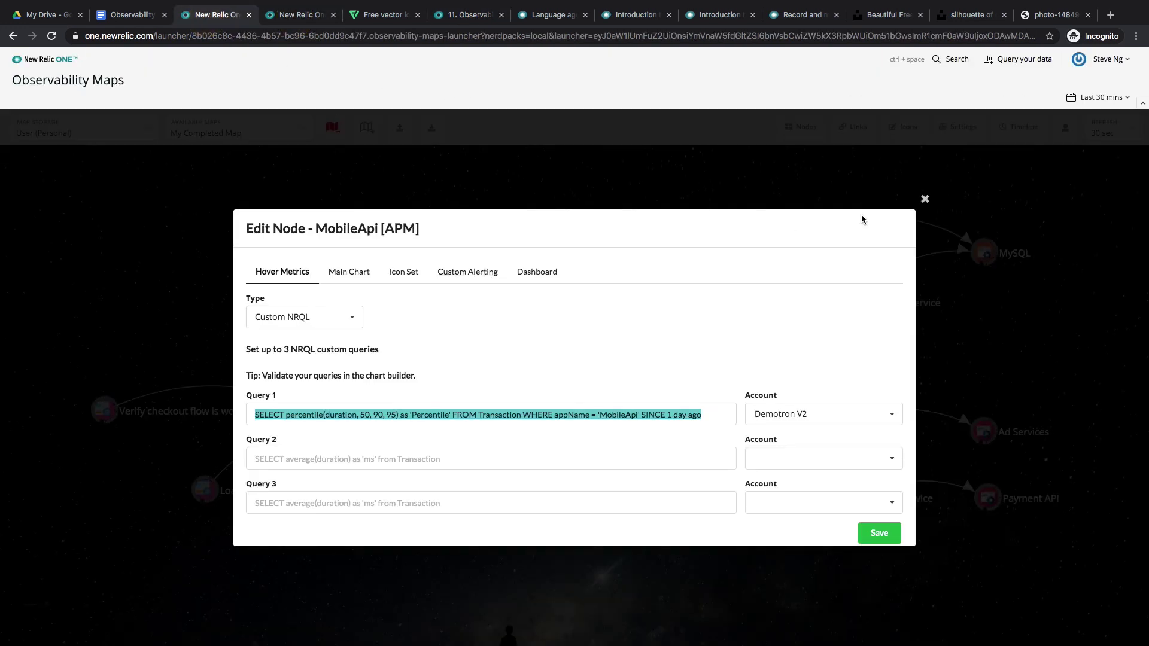
{"action": "left_click", "coordinate": [924, 198]}
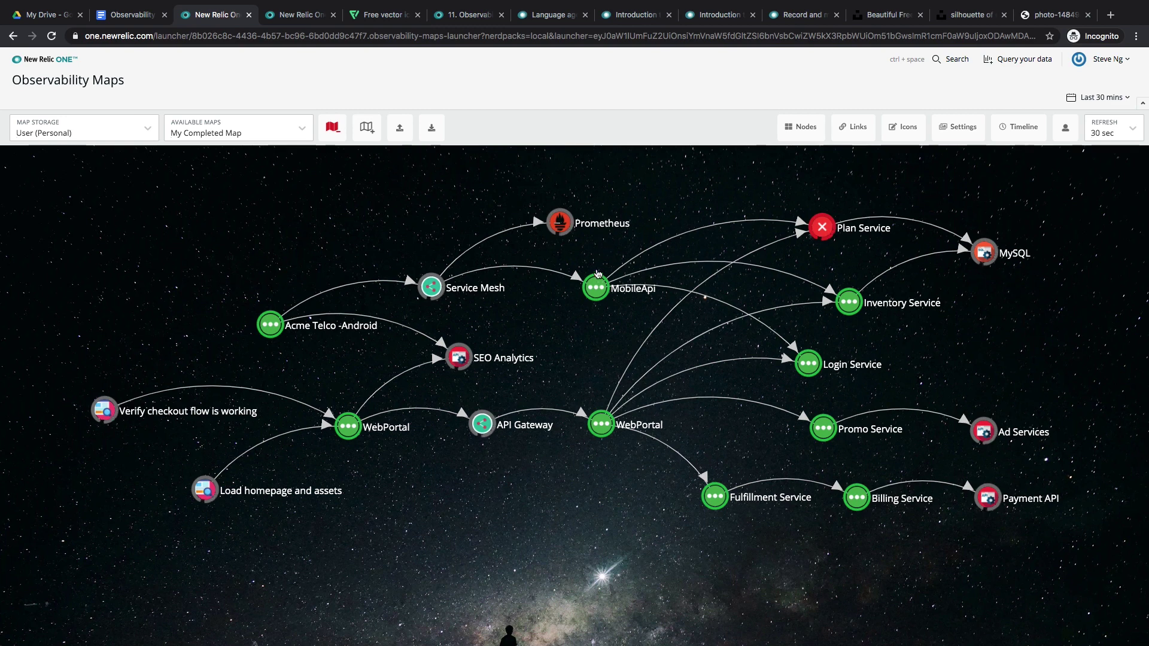
{"action": "mouse_move", "coordinate": [596, 277]}
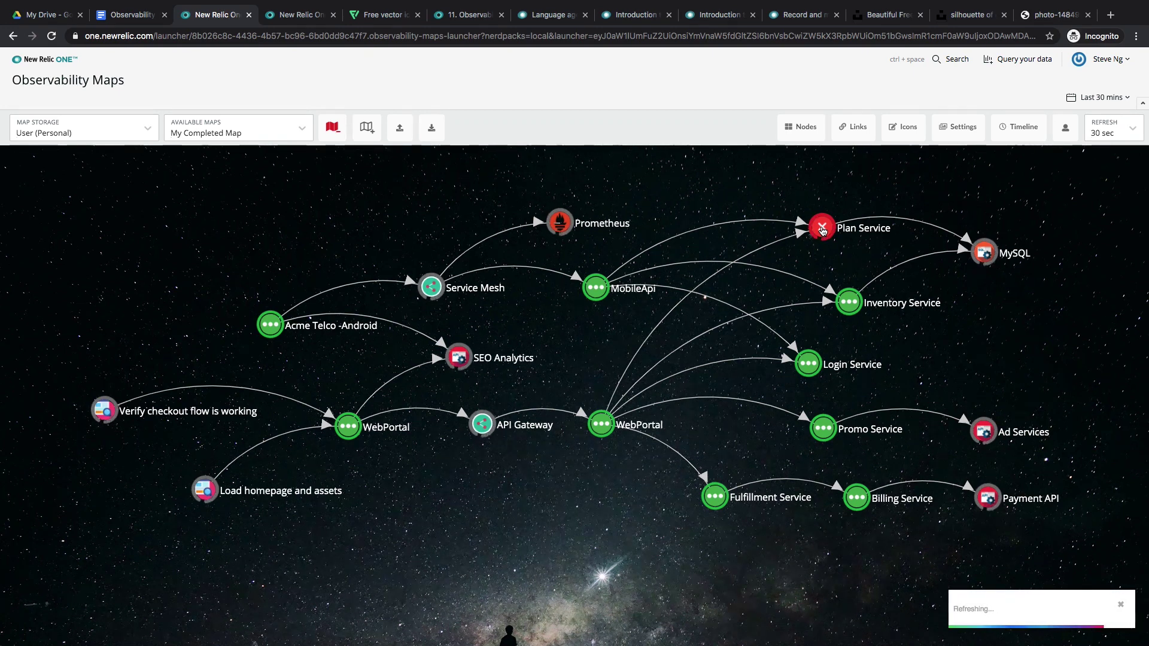
Review the healthy, warning and critical icon URLs of the Status icon set, and close the icon manager
{"action": "left_click", "coordinate": [907, 128]}
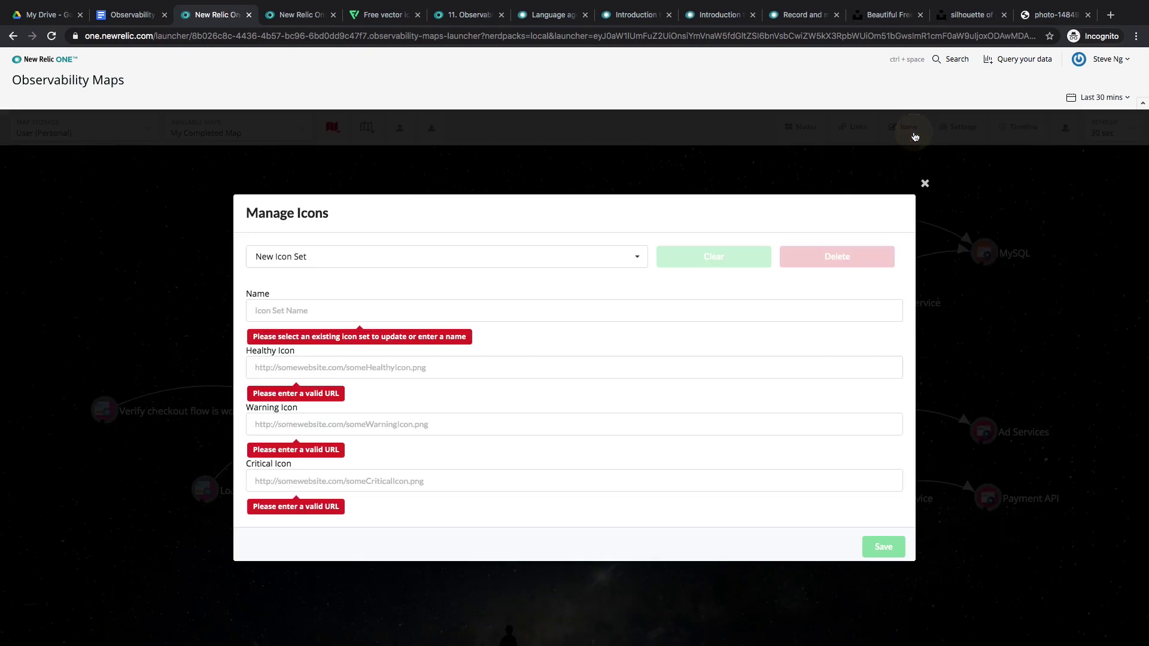
{"action": "left_click", "coordinate": [618, 252]}
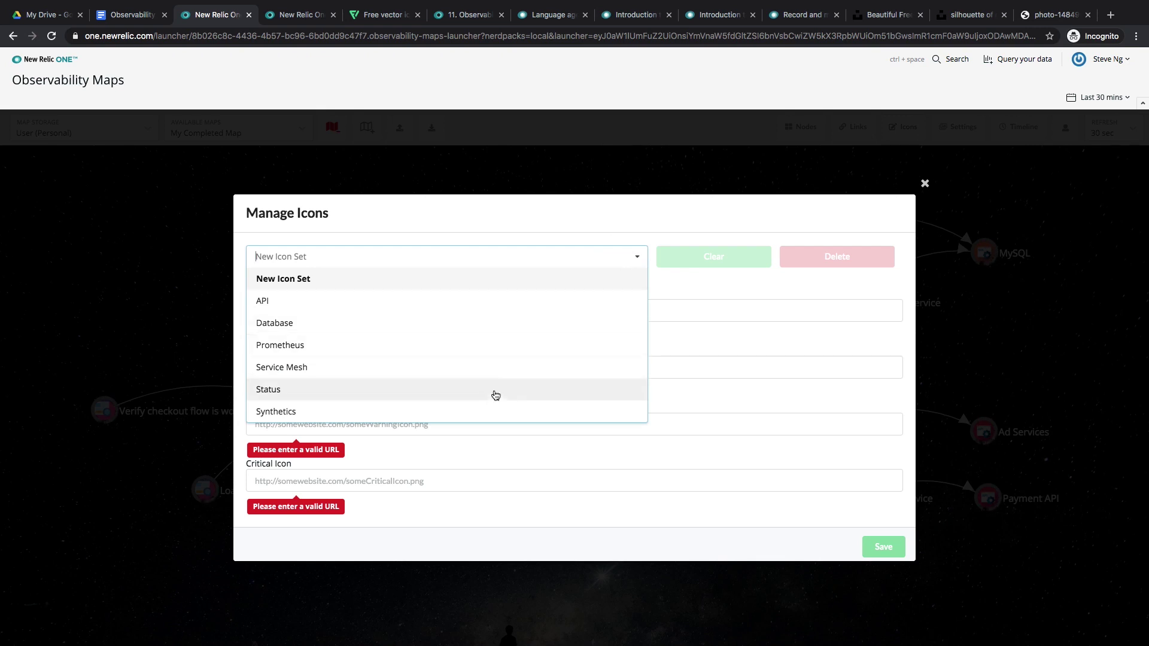
{"action": "left_click", "coordinate": [486, 399]}
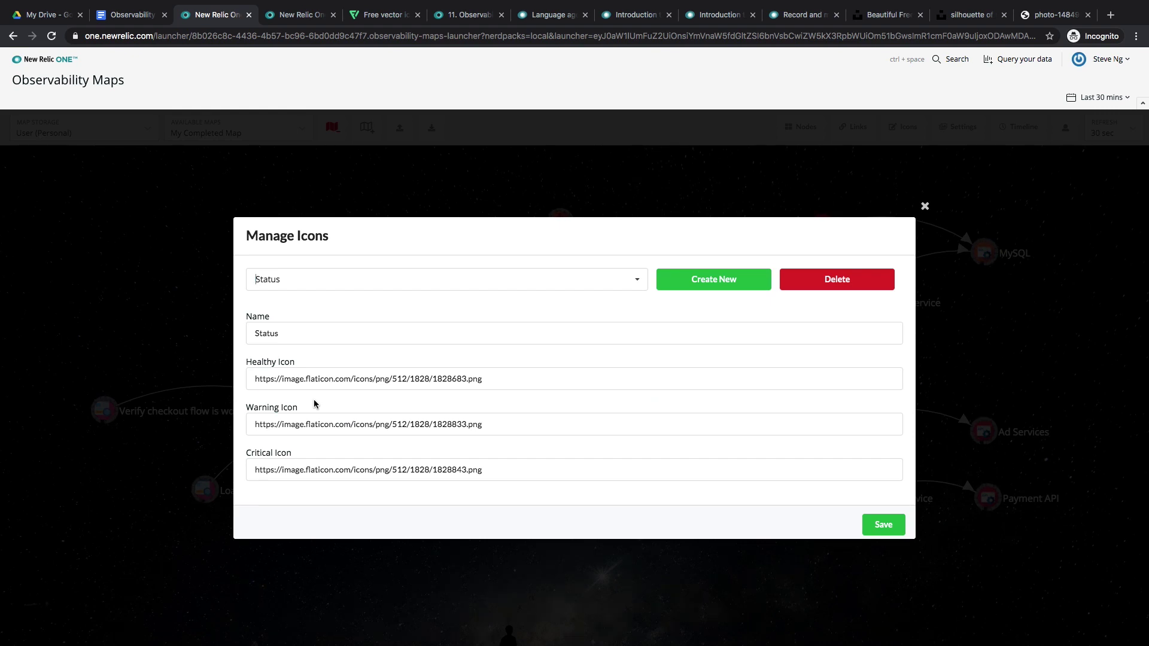
{"action": "left_click", "coordinate": [924, 206]}
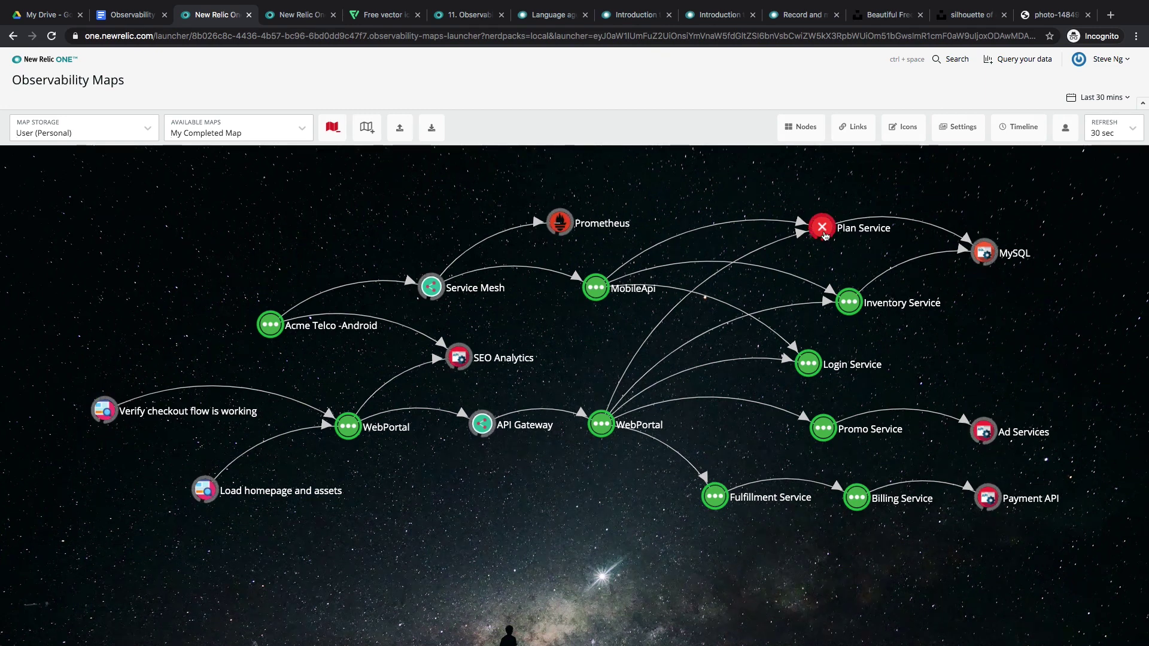
Open the Plan Service [APM] node's custom alerting settings and copy its NRQL query
{"action": "left_click", "coordinate": [822, 233]}
{"action": "left_click", "coordinate": [861, 254]}
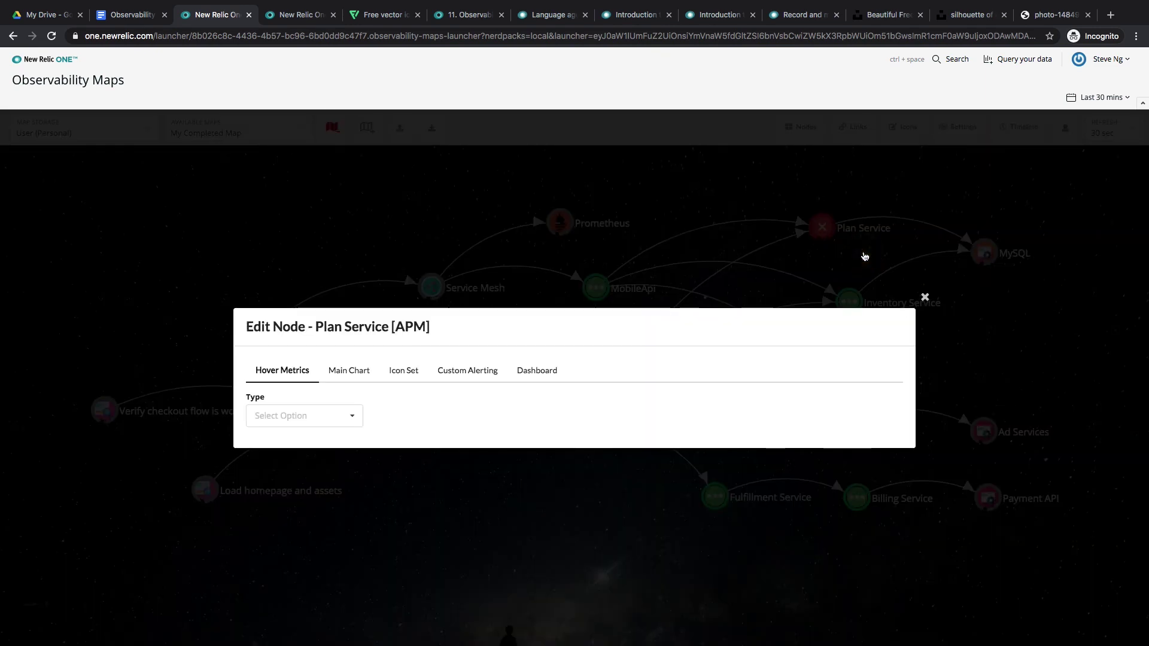
{"action": "left_click", "coordinate": [476, 373]}
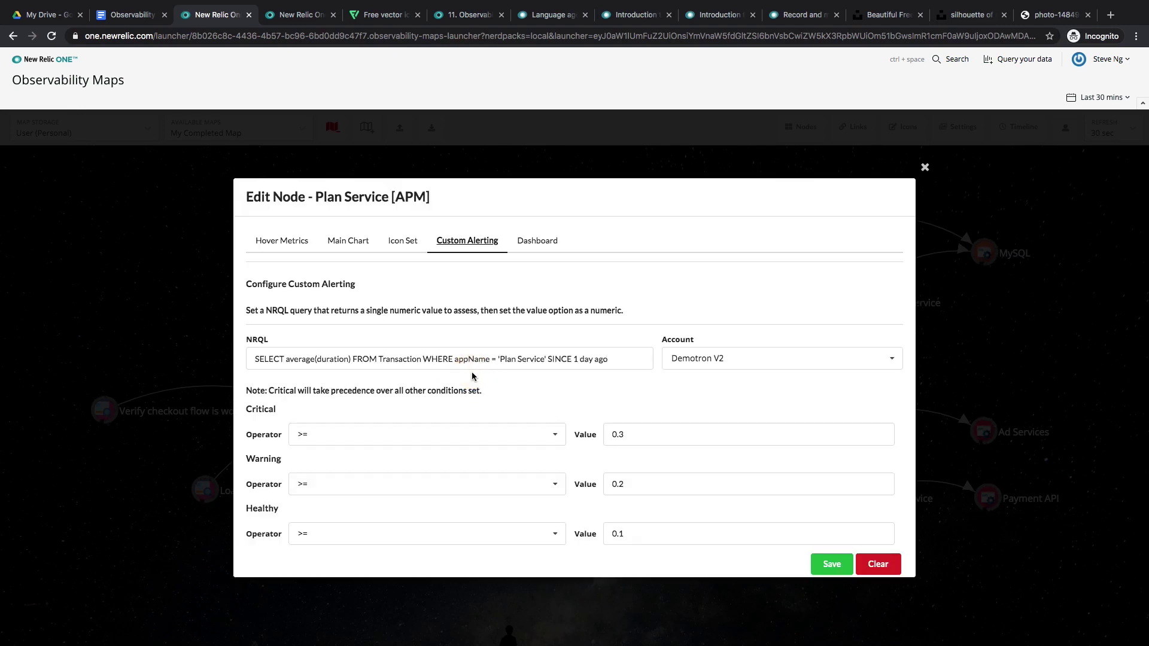
{"action": "left_click", "coordinate": [453, 360]}
{"action": "key", "text": "super+a"}
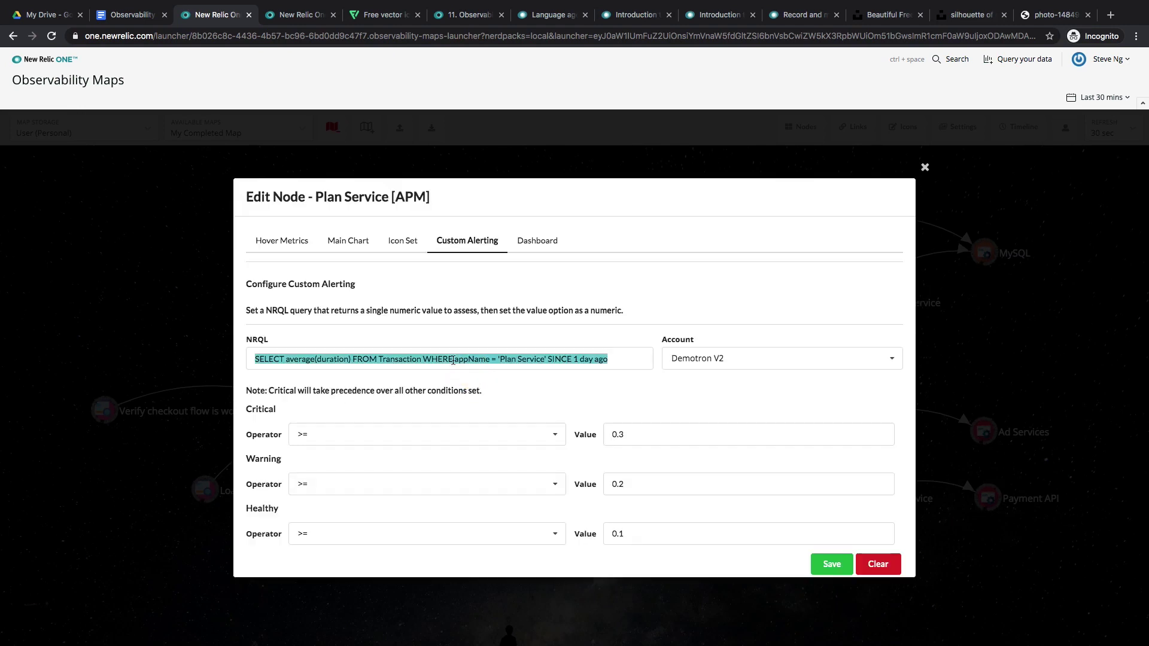
{"action": "key", "text": "super+c"}
Run the copied Plan Service average duration query in the chart builder, replacing the percentile query
{"action": "left_click", "coordinate": [466, 15]}
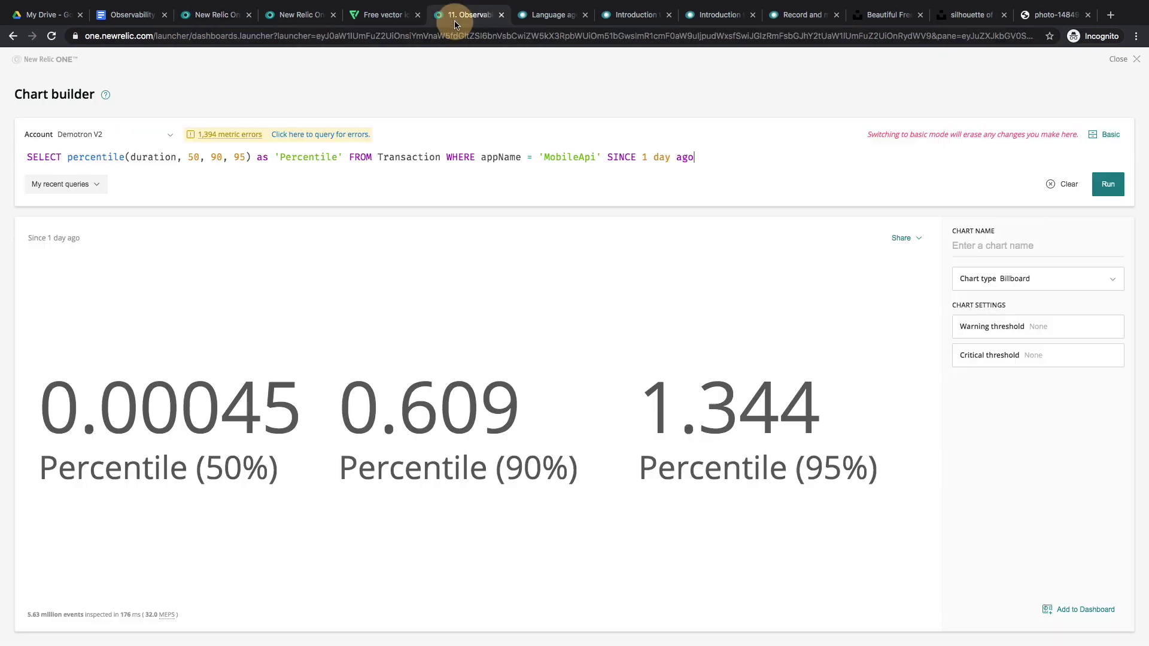
{"action": "left_click", "coordinate": [401, 155]}
{"action": "key", "text": "super+a"}
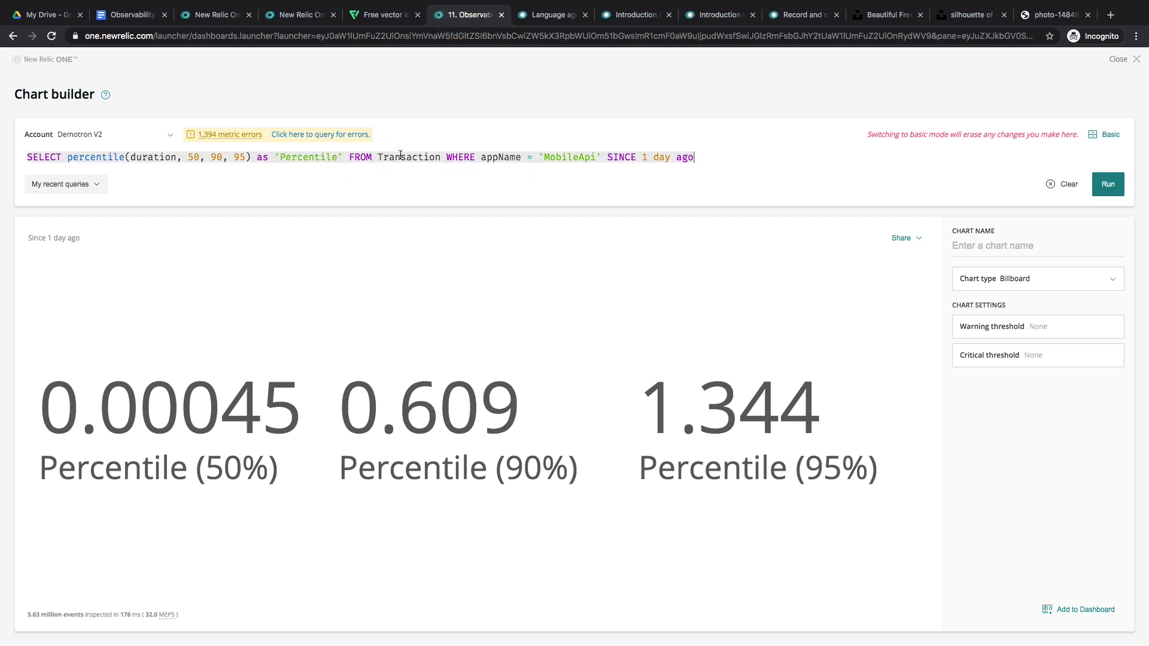
{"action": "key", "text": "super+v"}
{"action": "key", "text": "super+Return"}
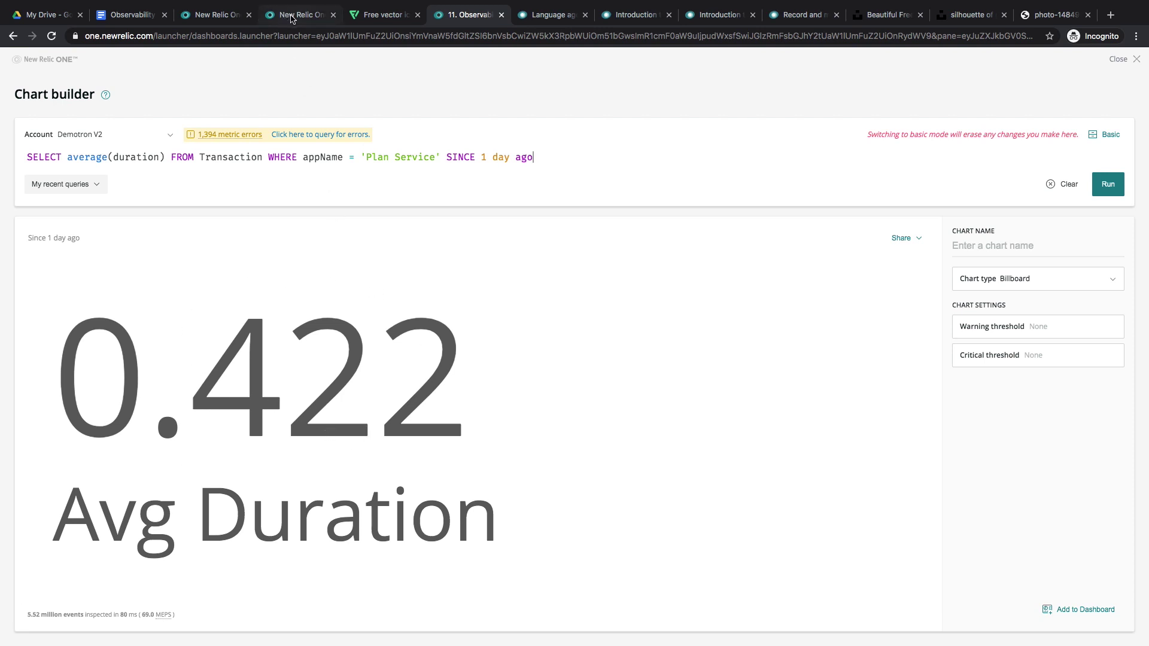
Review the available operators for Plan Service's critical alert condition in My Completed Map, and close the node editor
{"action": "left_click", "coordinate": [219, 15]}
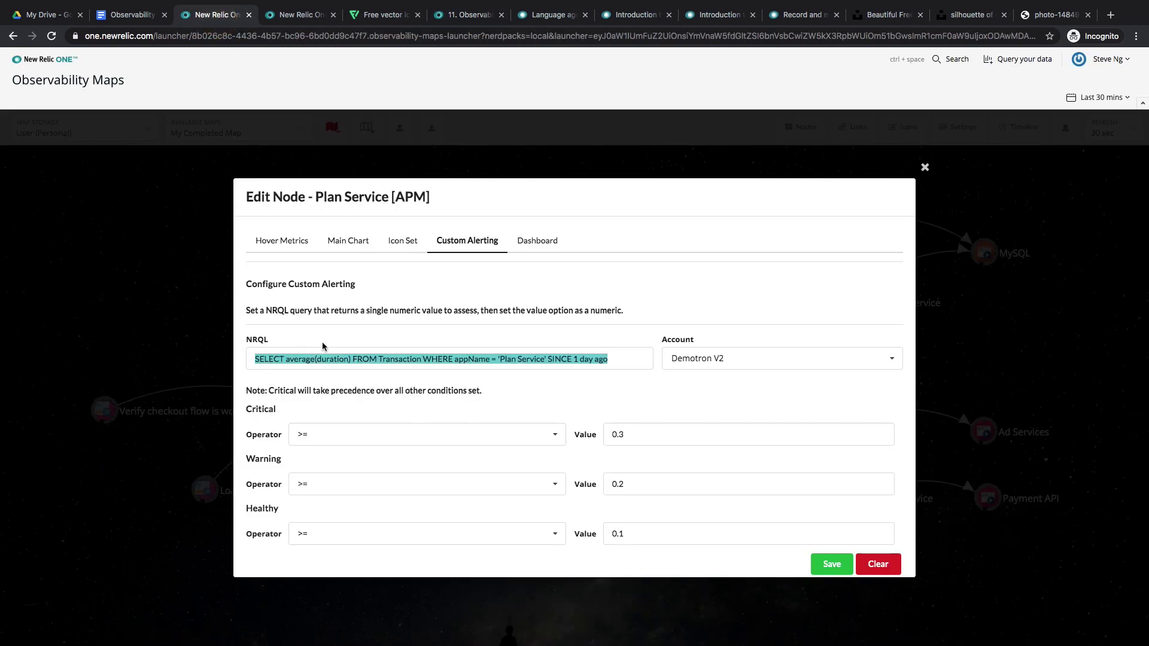
{"action": "left_click", "coordinate": [319, 362]}
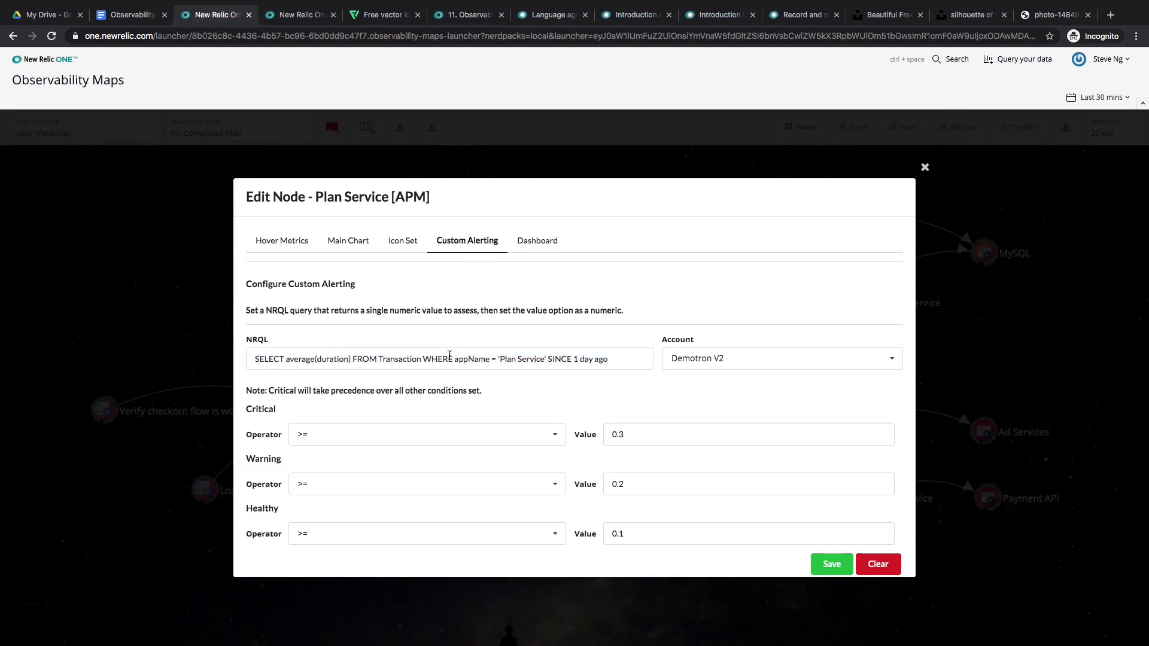
{"action": "left_click", "coordinate": [405, 432]}
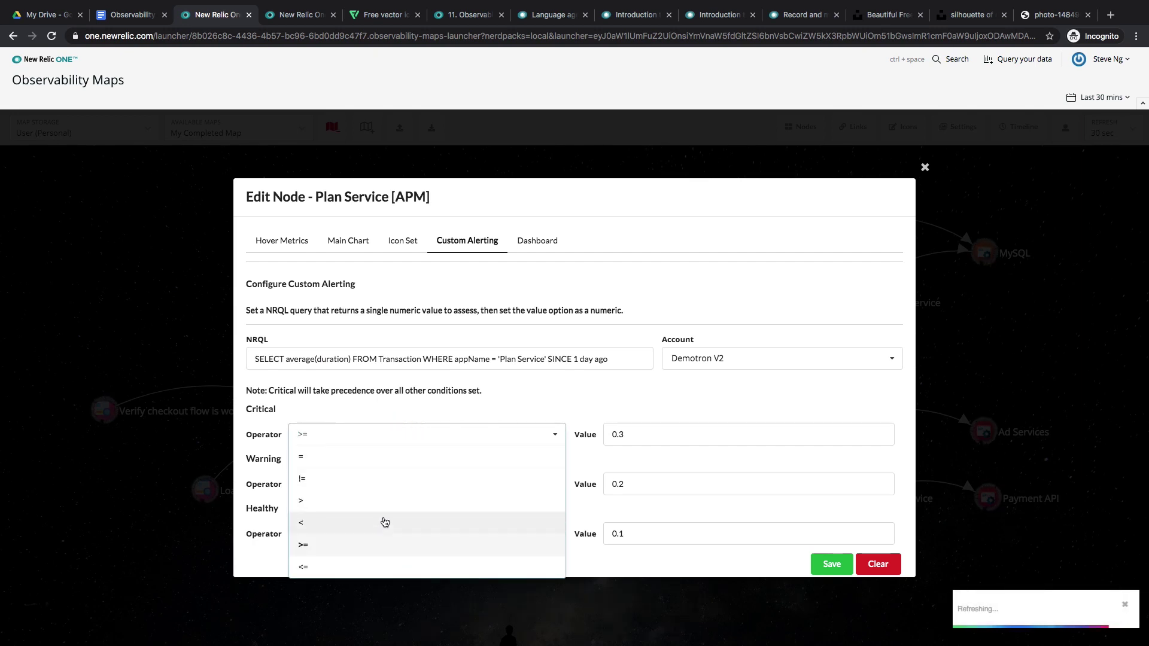
{"action": "left_click", "coordinate": [495, 402]}
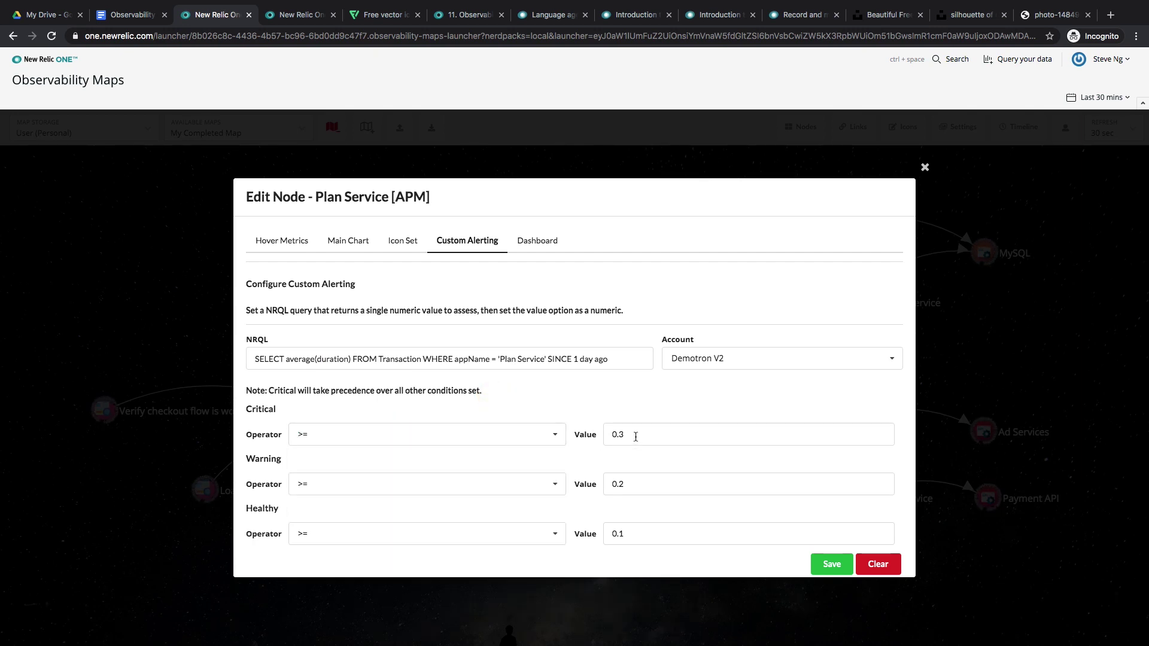
{"action": "left_click", "coordinate": [925, 167]}
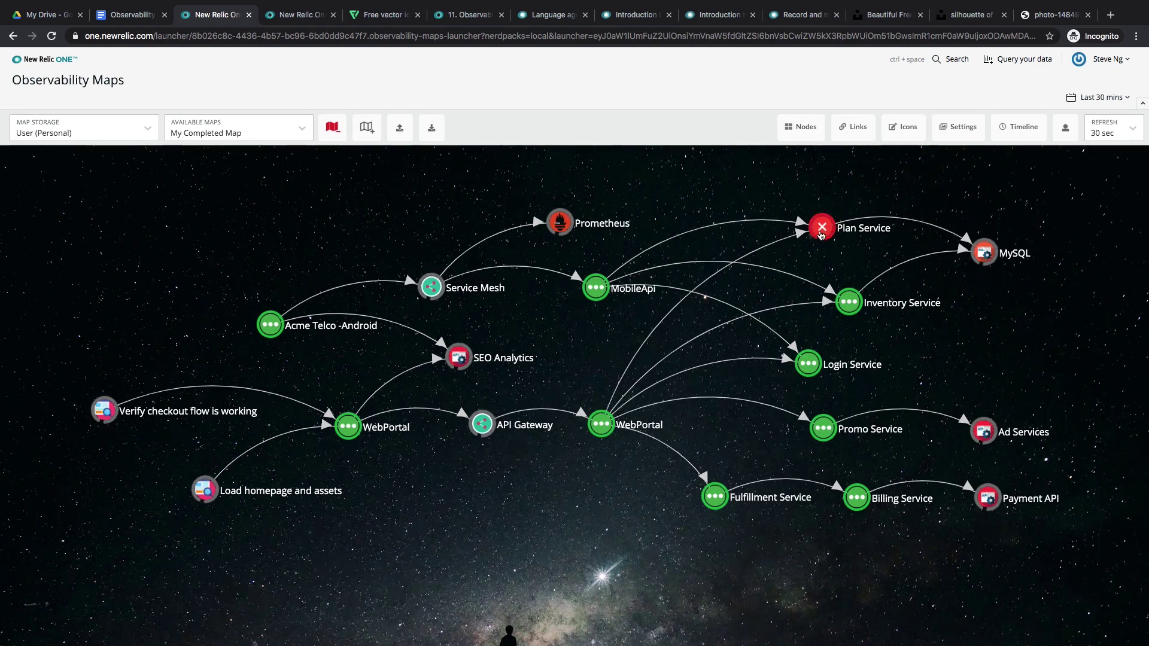
Check Plan Service's hover metrics in My Completed Map, and compare the Plan Service node in My New Map
{"action": "mouse_move", "coordinate": [824, 236]}
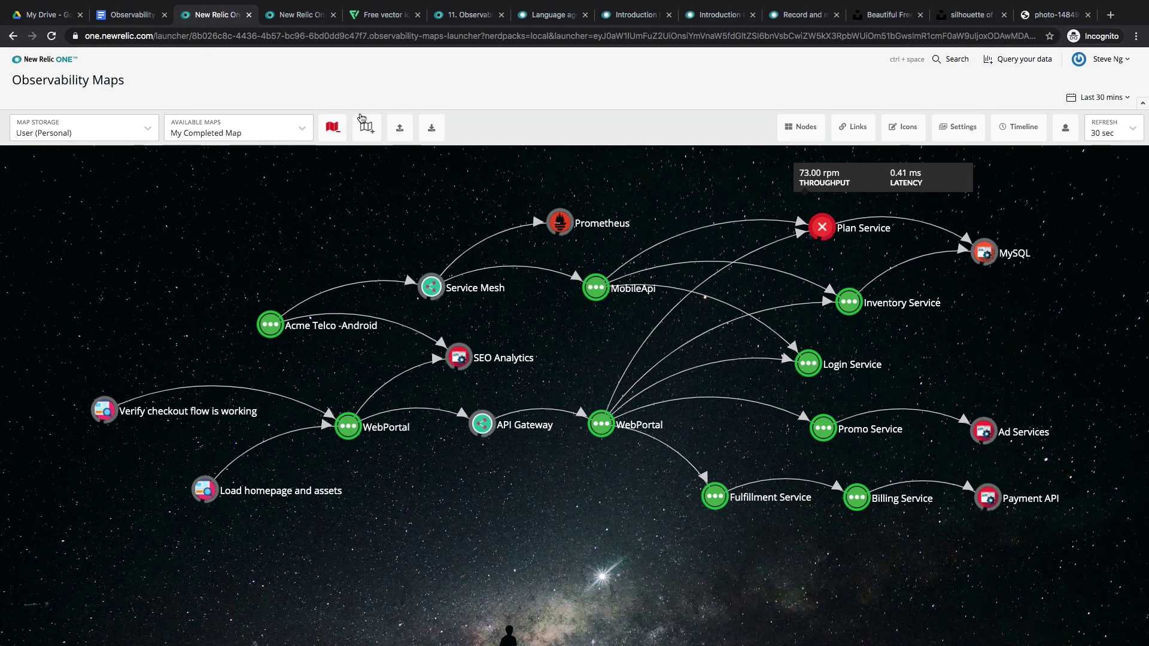
{"action": "left_click", "coordinate": [299, 14]}
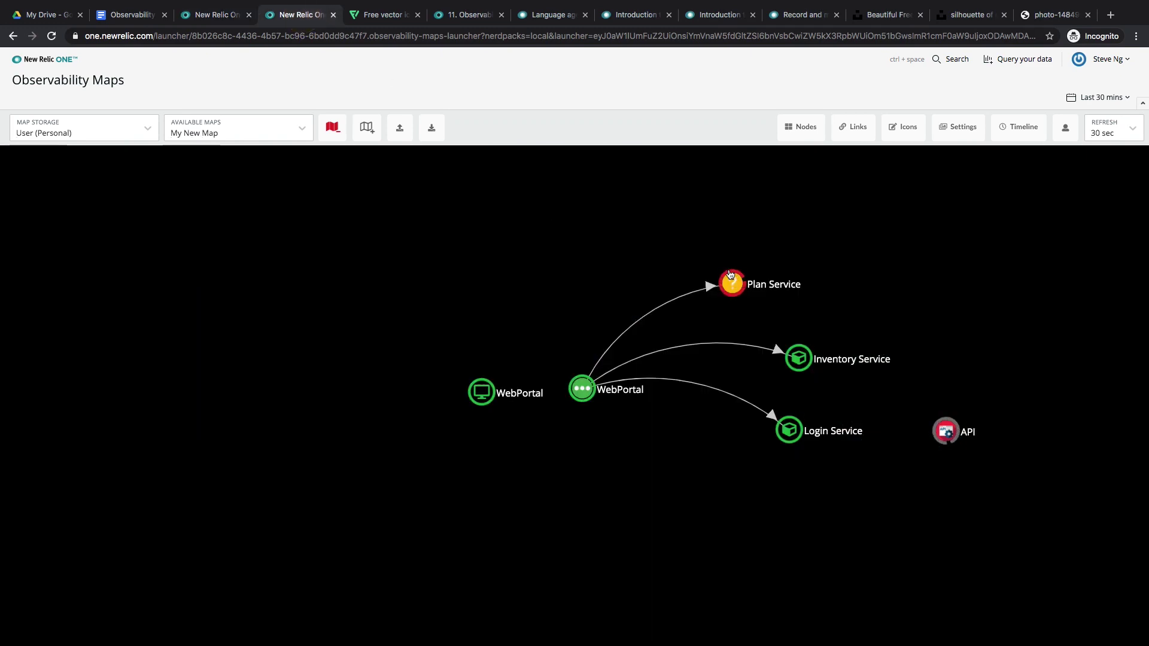
{"action": "mouse_move", "coordinate": [728, 295]}
Review the hover metric query settings of the MobileApi to Plan Service link in My Completed Map, and close the link editor
{"action": "left_click", "coordinate": [211, 20]}
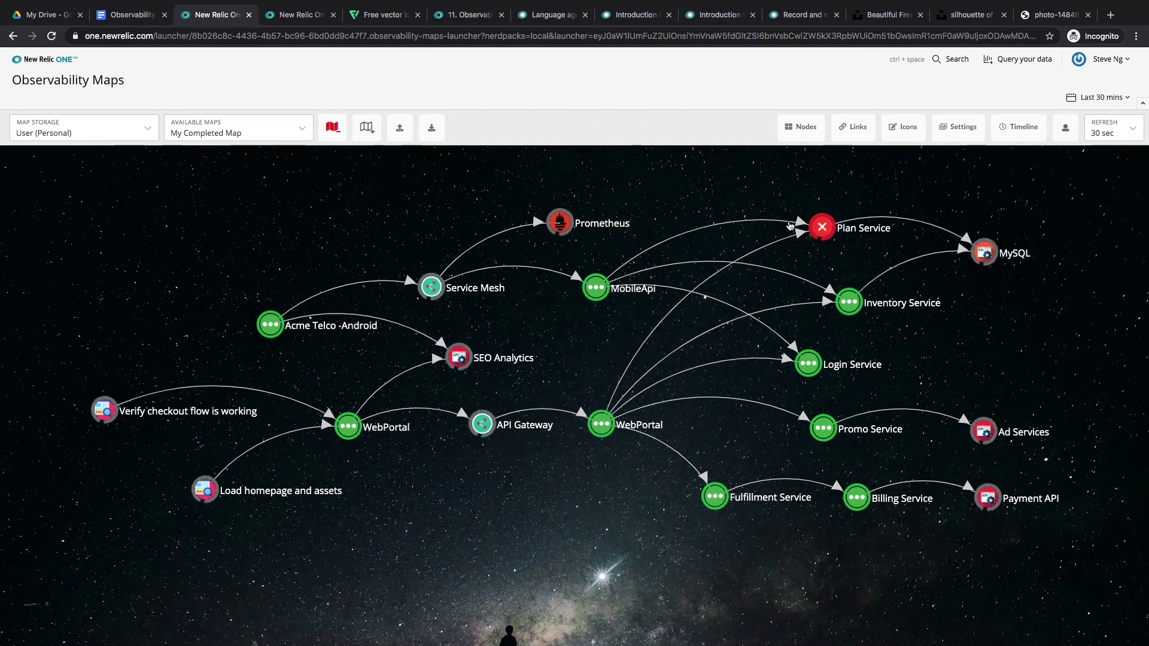
{"action": "right_click", "coordinate": [718, 235]}
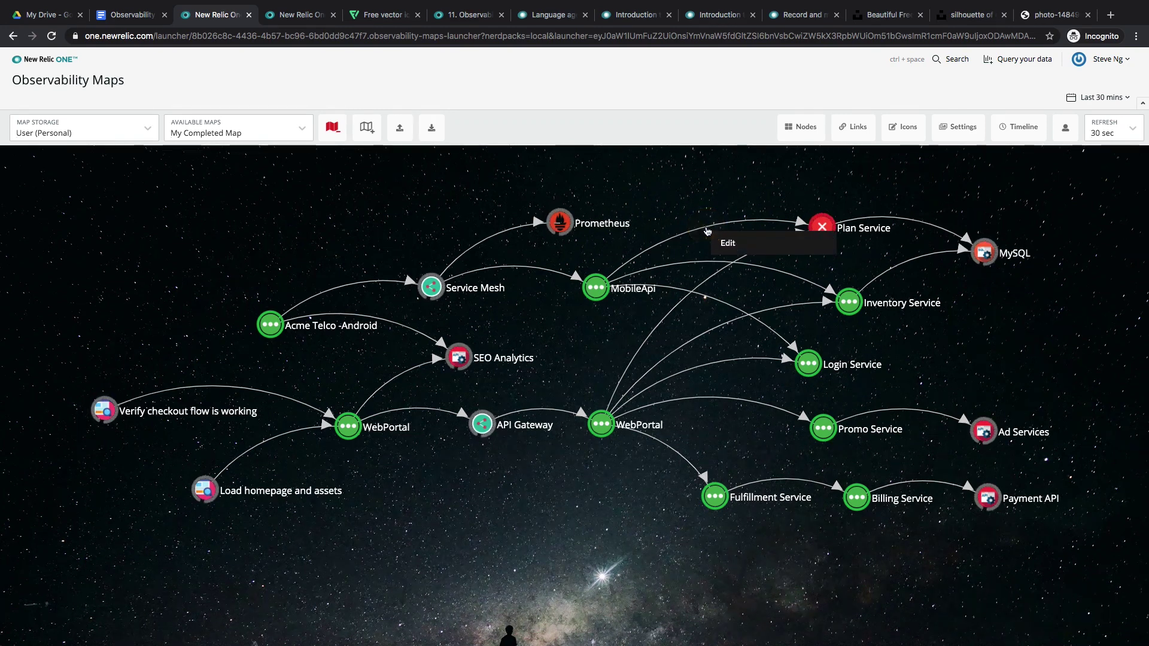
{"action": "left_click", "coordinate": [727, 243]}
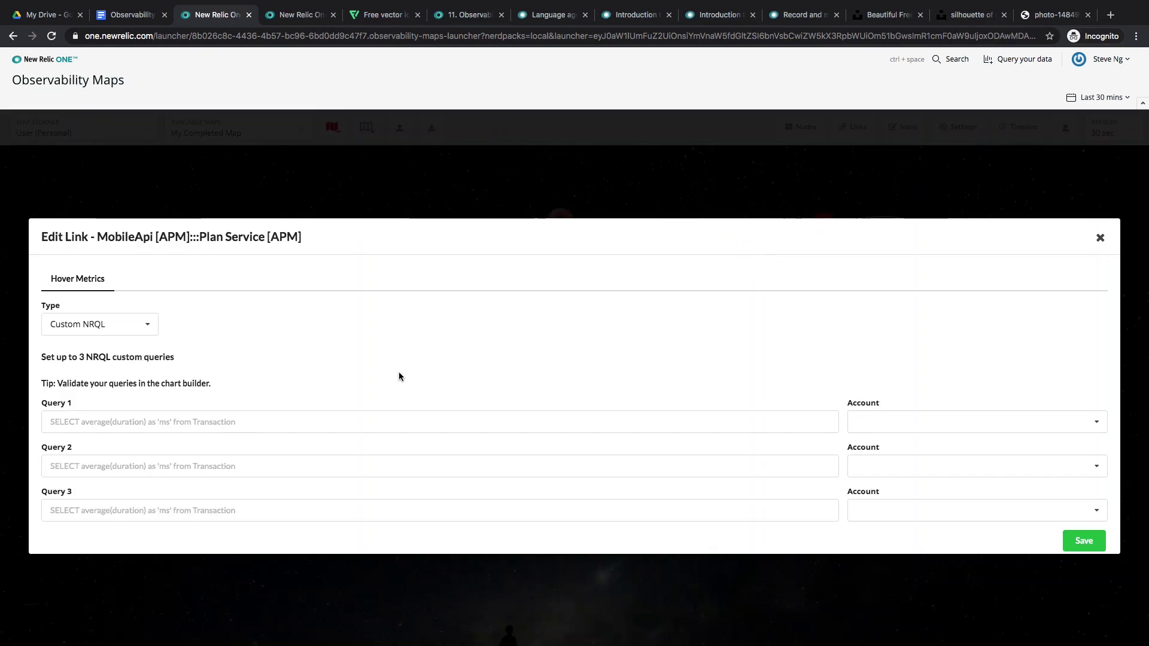
{"action": "left_click", "coordinate": [194, 421]}
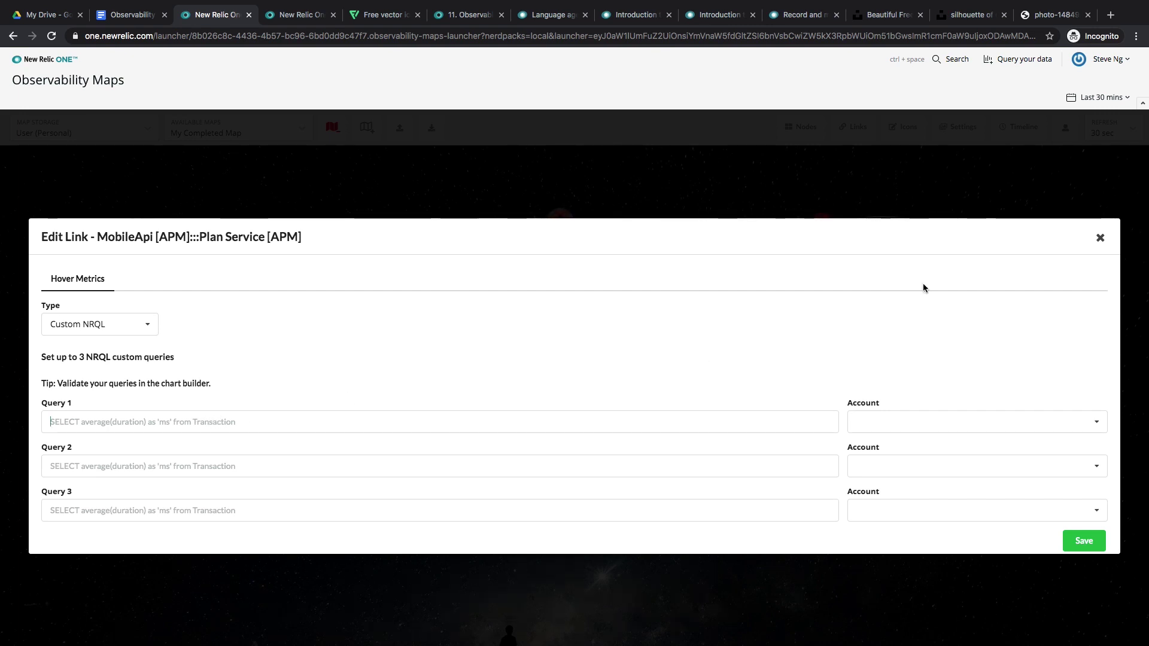
{"action": "left_click", "coordinate": [1099, 237]}
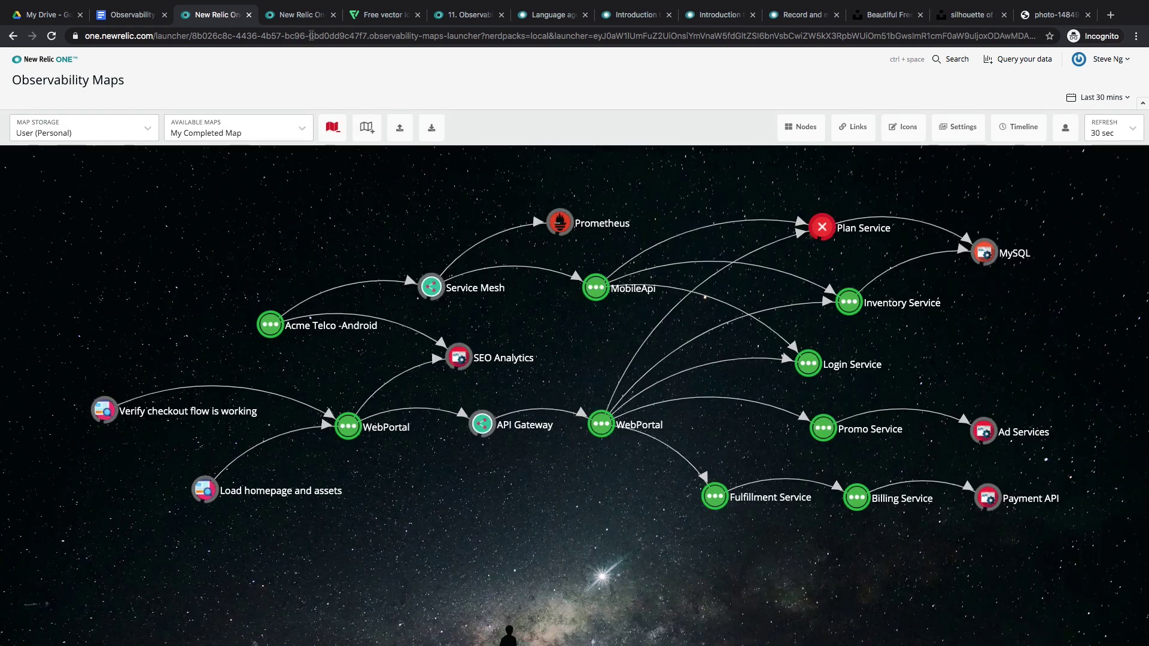
In My New Map, fetch the Demotron V2 account's dashboards in the WebPortal [APM] node's dashboard settings
{"action": "left_click", "coordinate": [299, 15]}
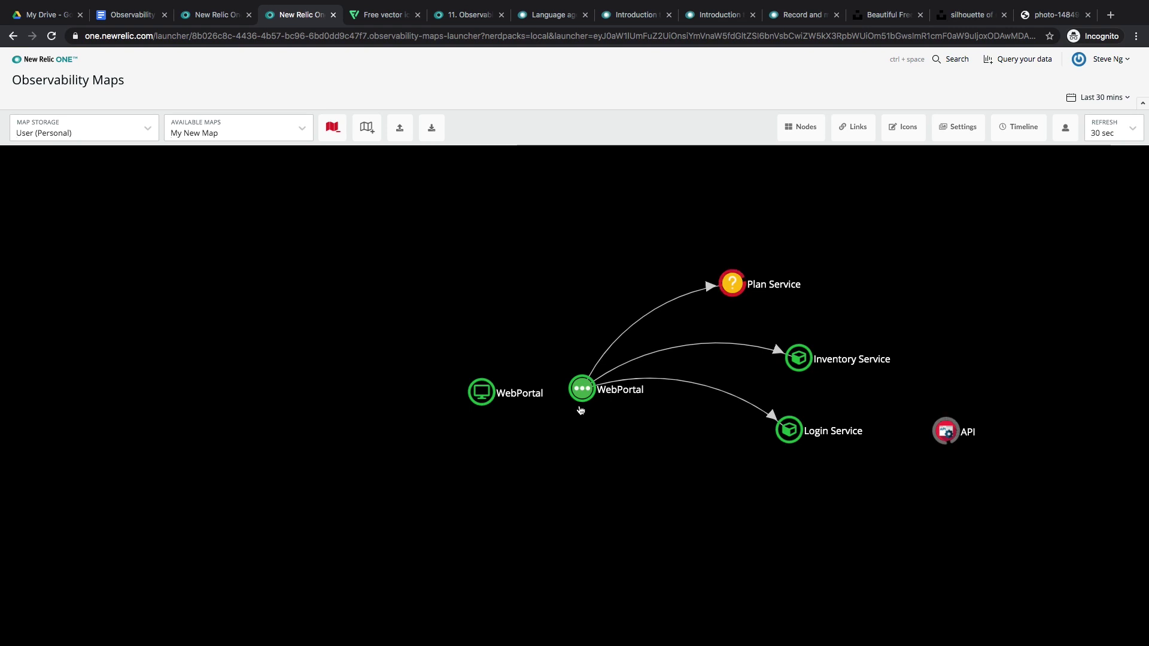
{"action": "left_click", "coordinate": [581, 394]}
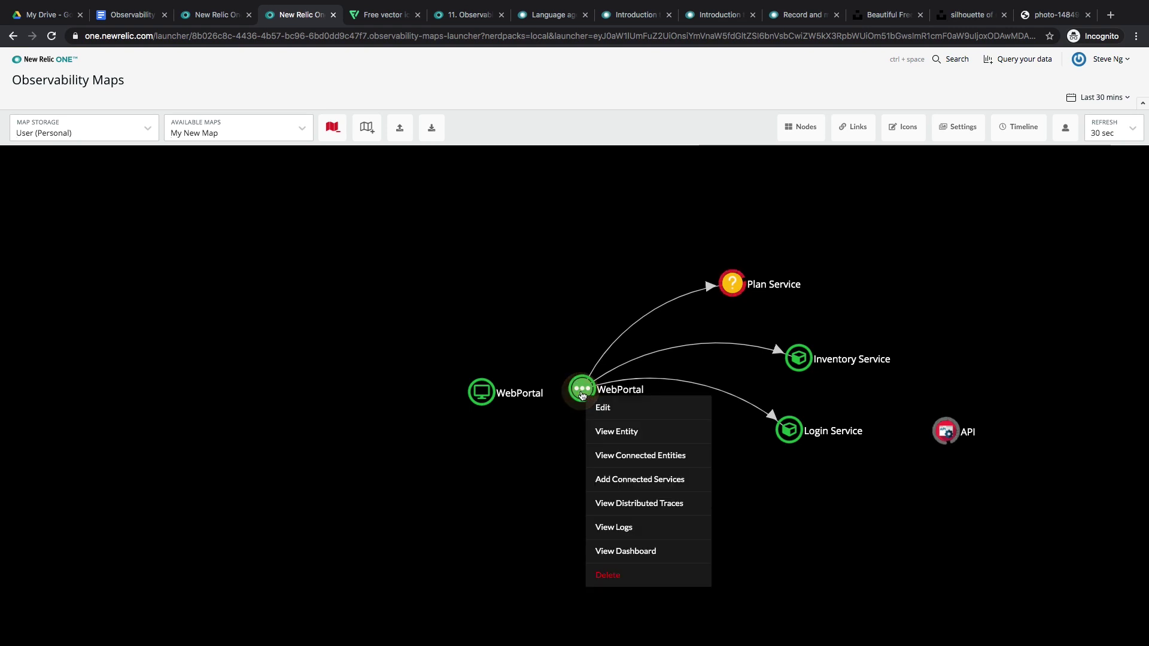
{"action": "left_click", "coordinate": [625, 411]}
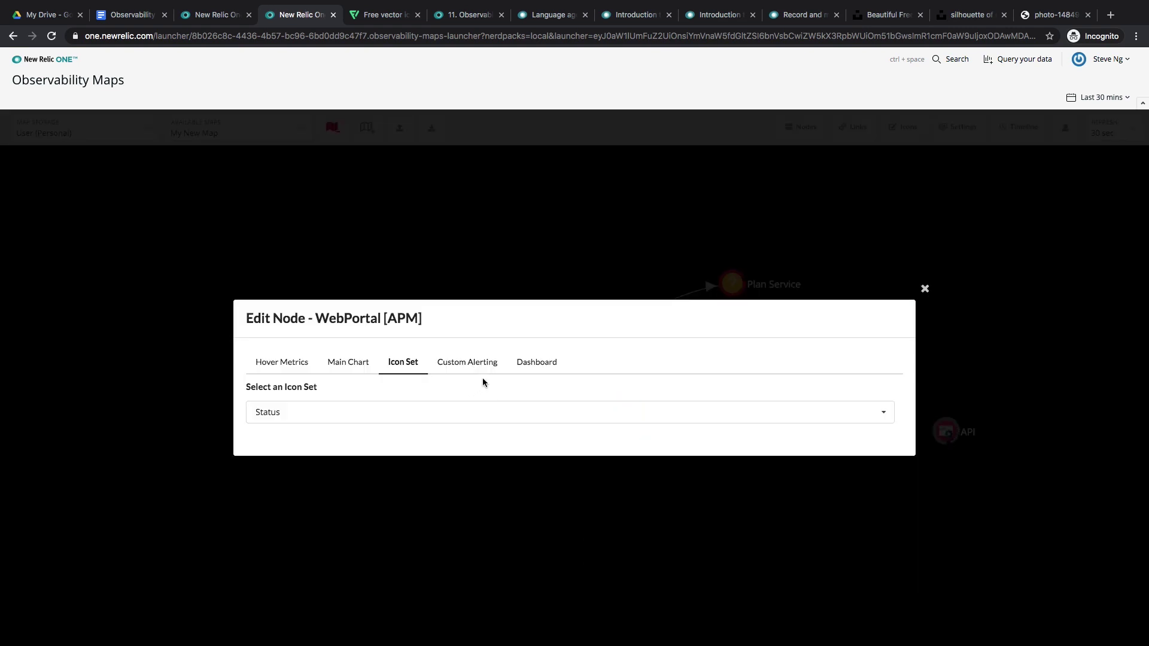
{"action": "left_click", "coordinate": [536, 362]}
{"action": "left_click", "coordinate": [387, 404]}
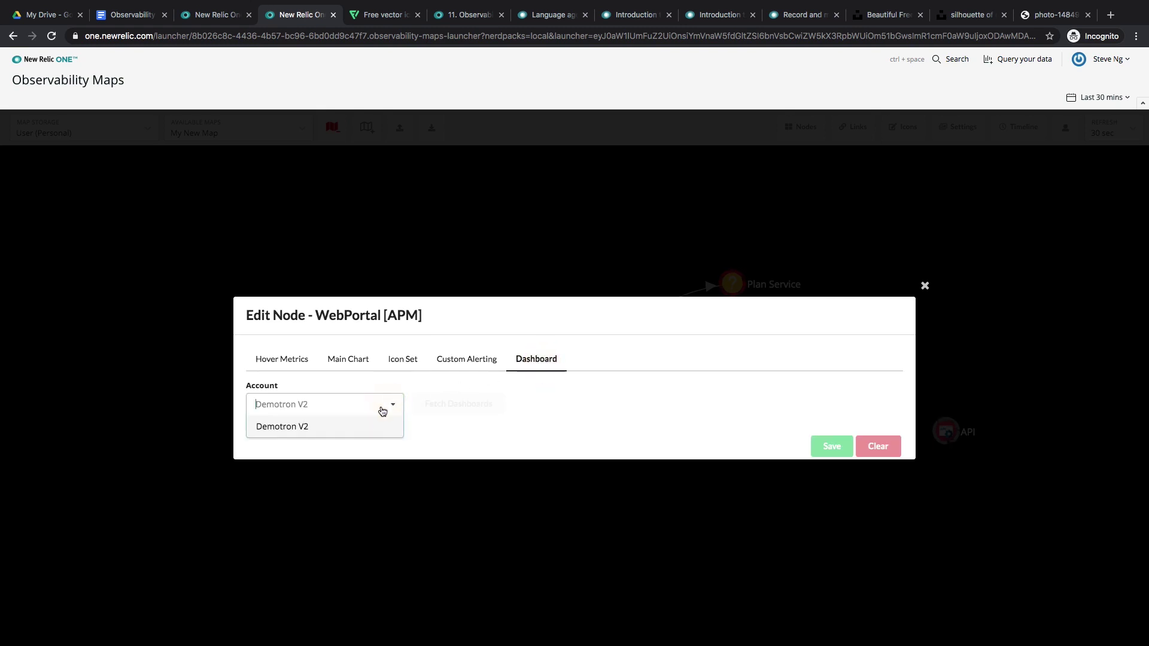
{"action": "left_click", "coordinate": [359, 426]}
{"action": "left_click", "coordinate": [466, 412]}
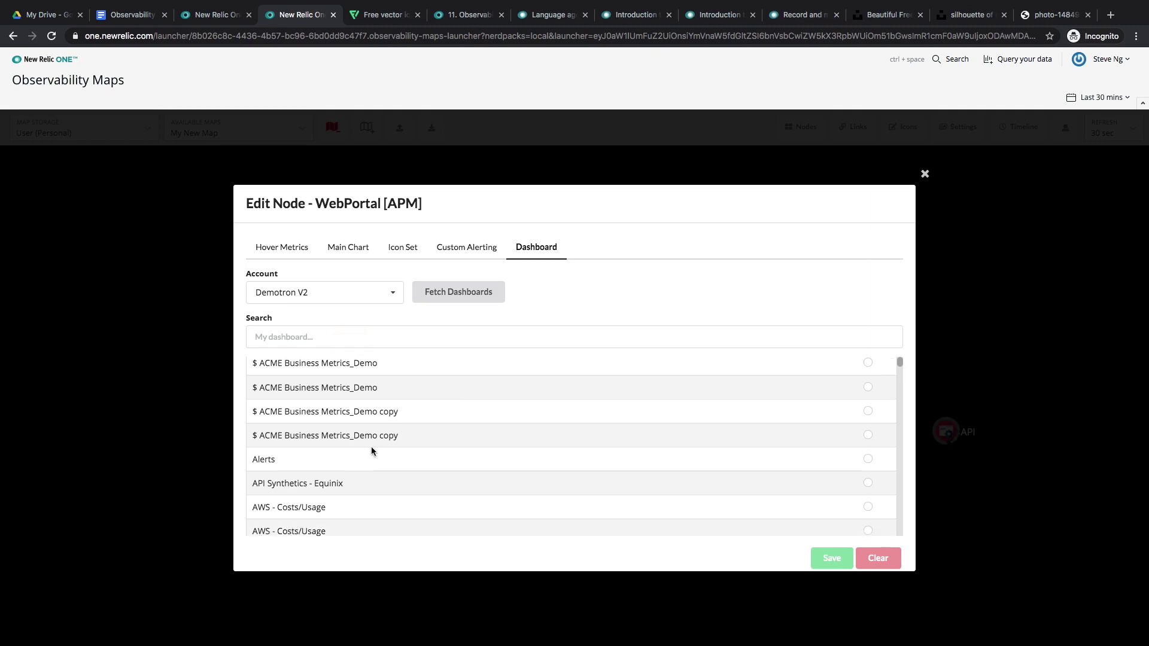
Check the title of the example dashboard in its own browser tab, and search the WebPortal [APM] node's dashboard list for "11"
{"action": "scroll", "coordinate": [371, 446], "scroll_direction": "down", "scroll_amount": 5}
{"action": "scroll", "coordinate": [371, 446], "scroll_direction": "down", "scroll_amount": 5}
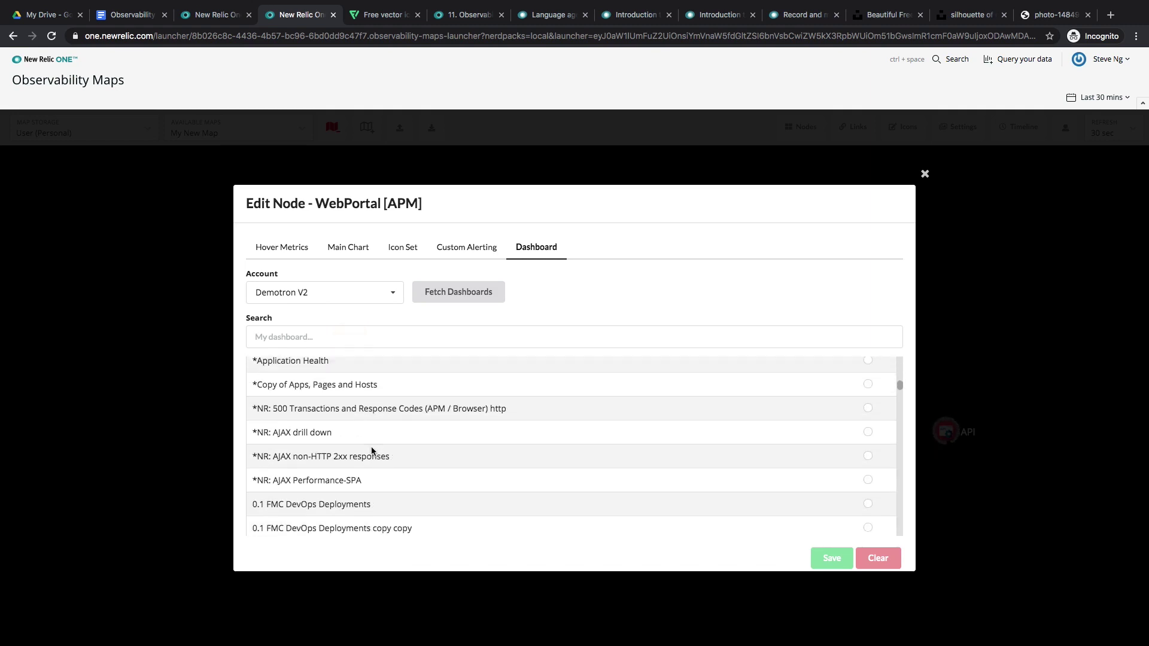
{"action": "scroll", "coordinate": [371, 447], "scroll_direction": "up", "scroll_amount": 8}
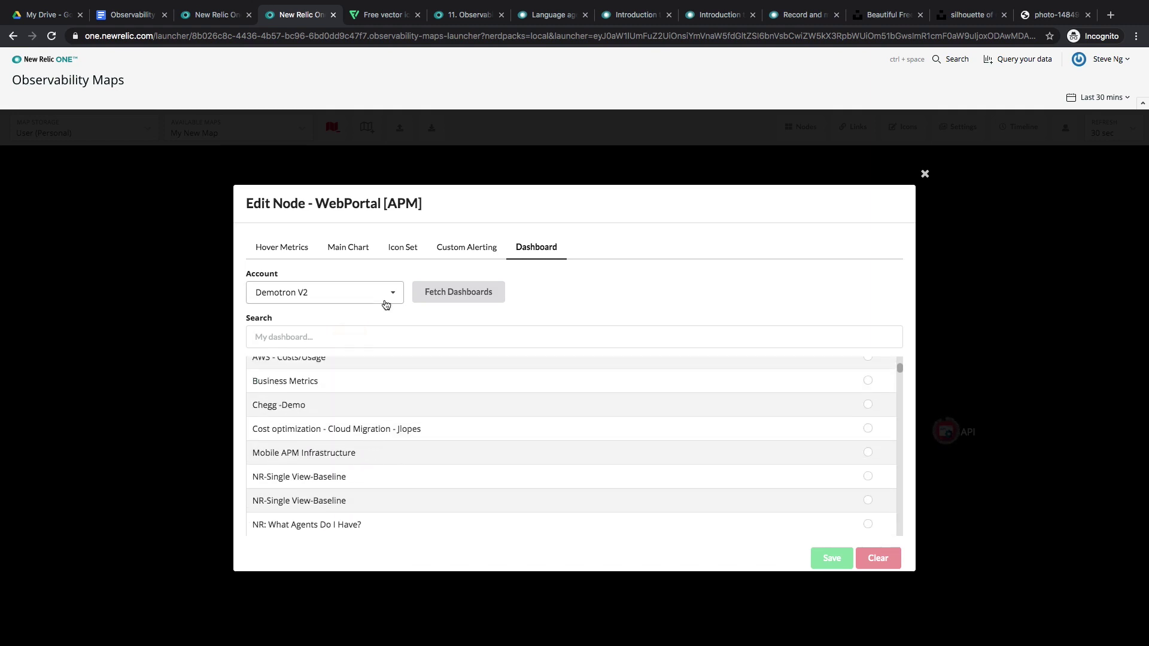
{"action": "left_click", "coordinate": [469, 14]}
{"action": "left_click", "coordinate": [1134, 60]}
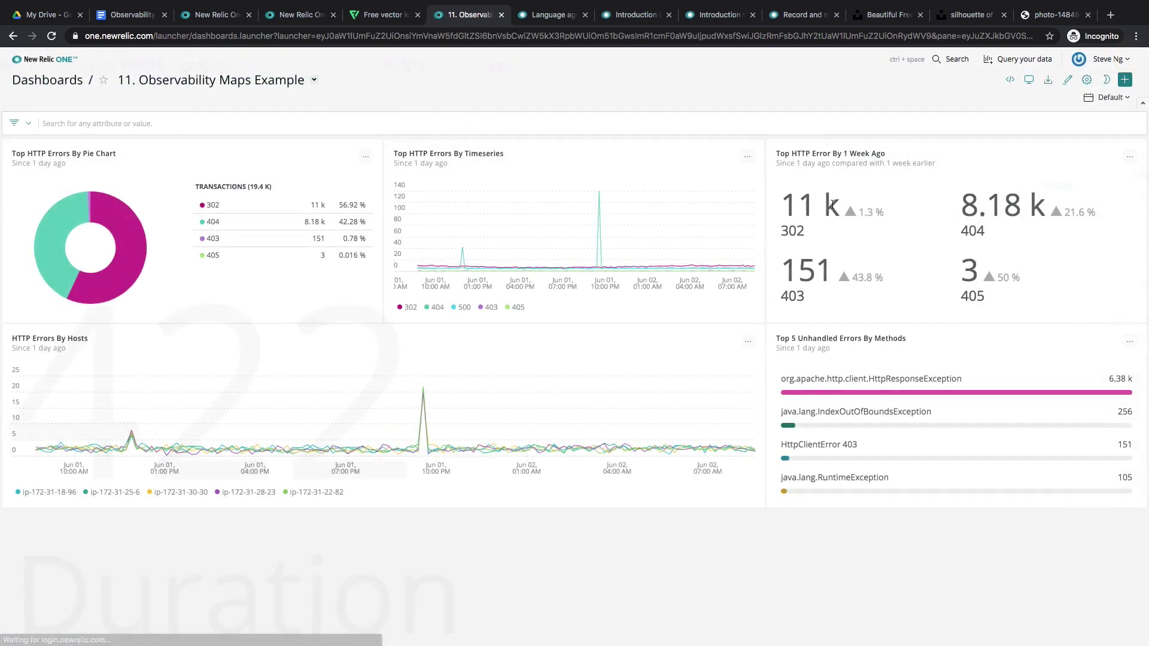
{"action": "left_click", "coordinate": [298, 14]}
{"action": "left_click", "coordinate": [318, 338]}
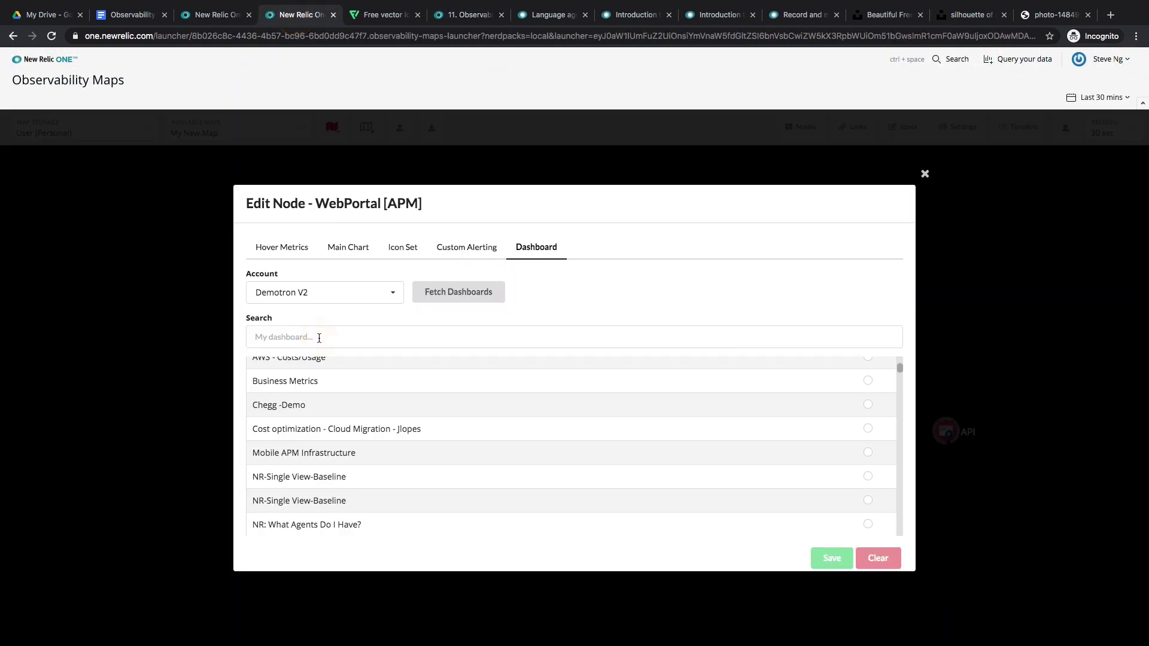
{"action": "type", "text": "11"}
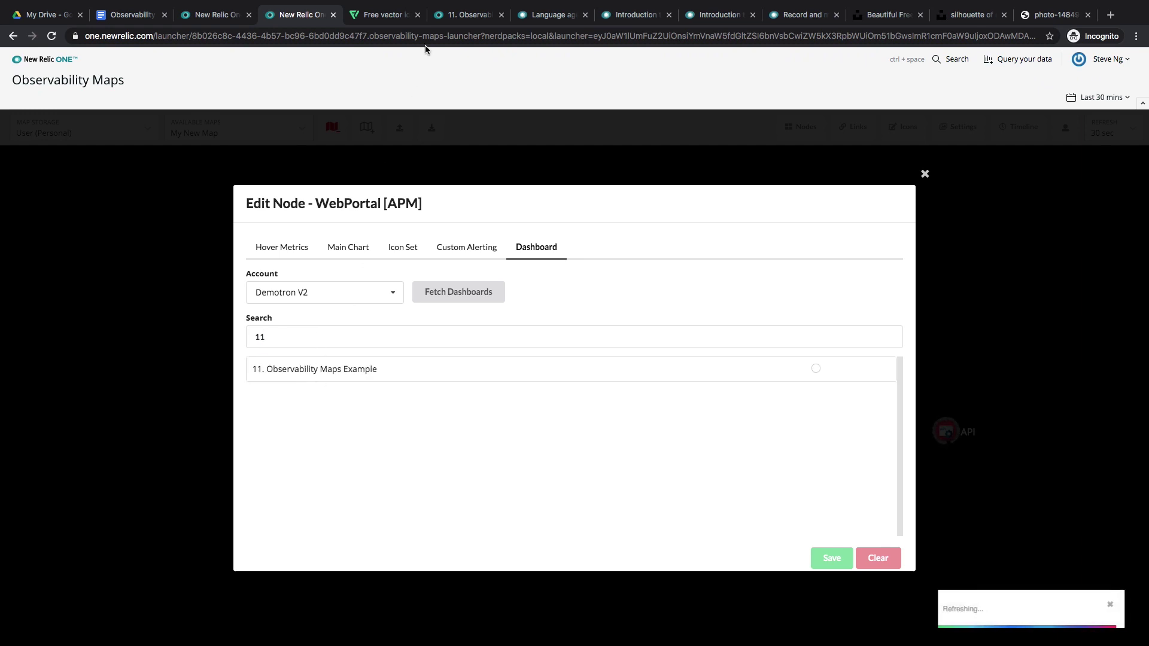
Link the dashboard "11. Observability Maps Example" to the WebPortal [APM] node, save it, and close the node editor
{"action": "left_click", "coordinate": [460, 15]}
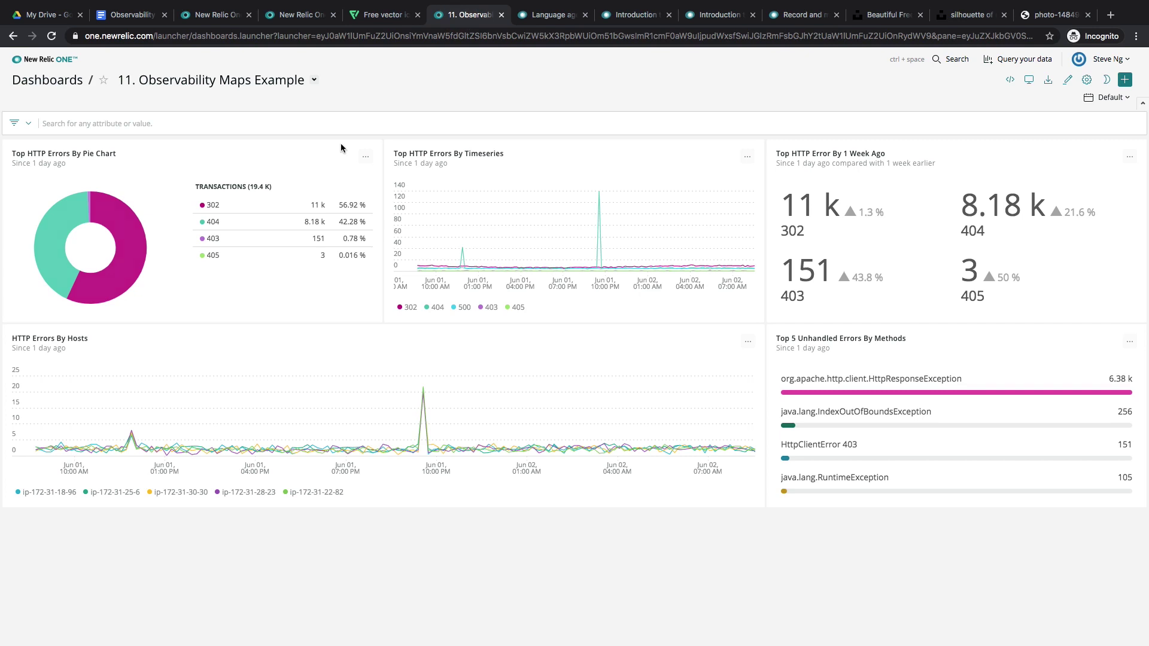
{"action": "left_click", "coordinate": [307, 24]}
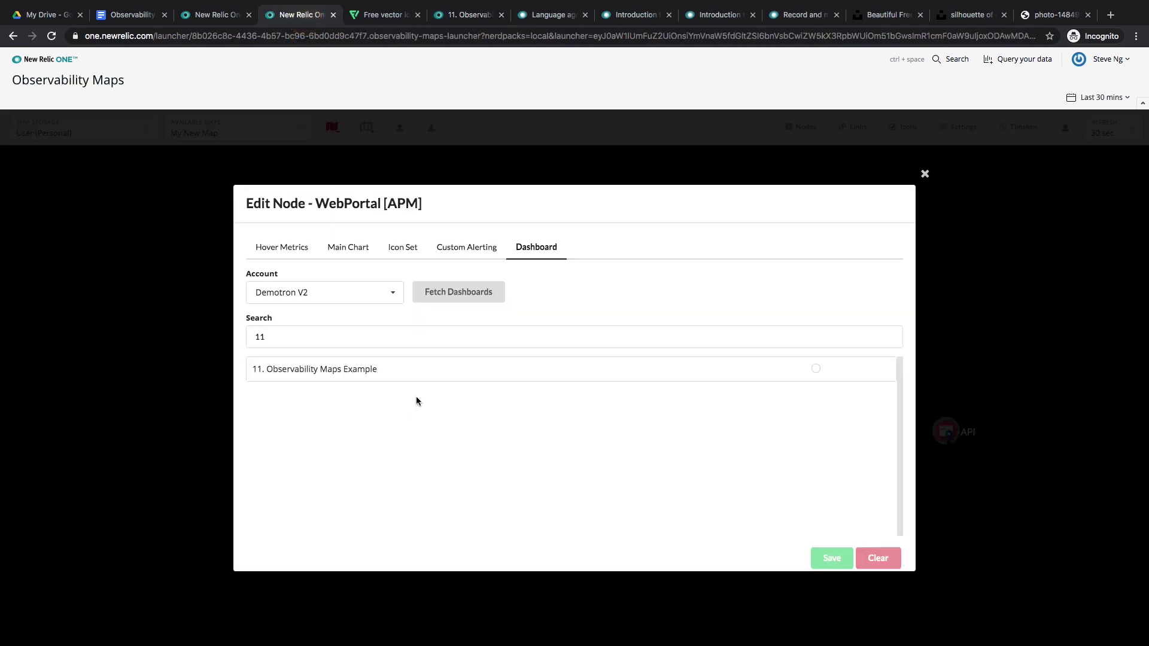
{"action": "left_click", "coordinate": [816, 369]}
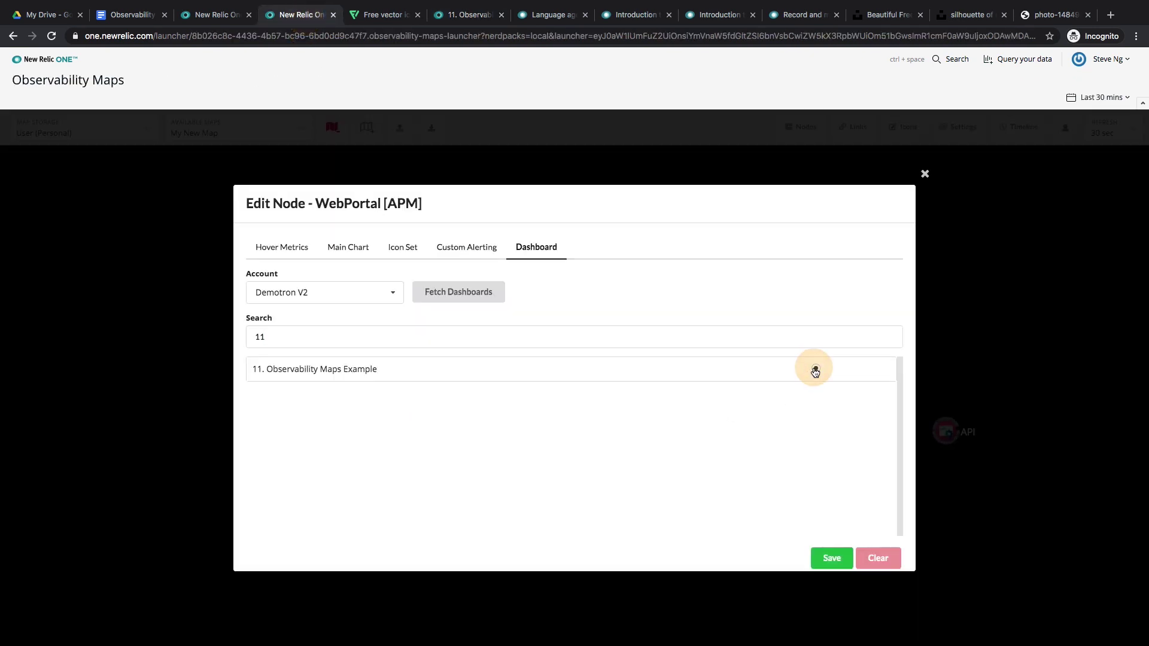
{"action": "left_click", "coordinate": [832, 560]}
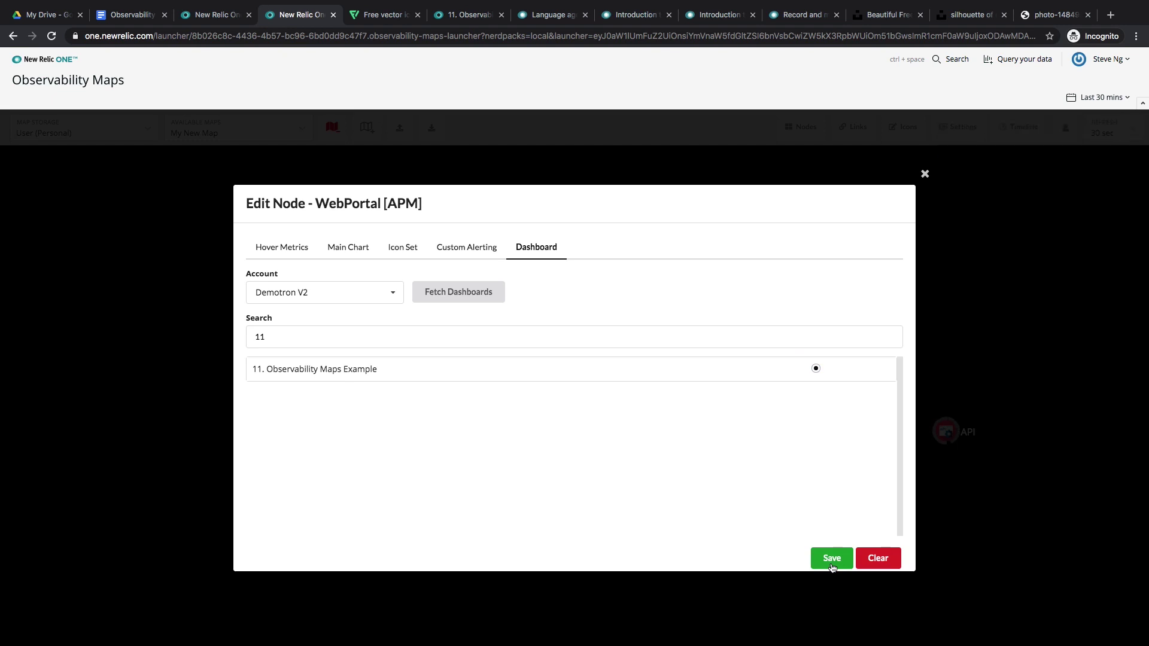
{"action": "left_click", "coordinate": [924, 174]}
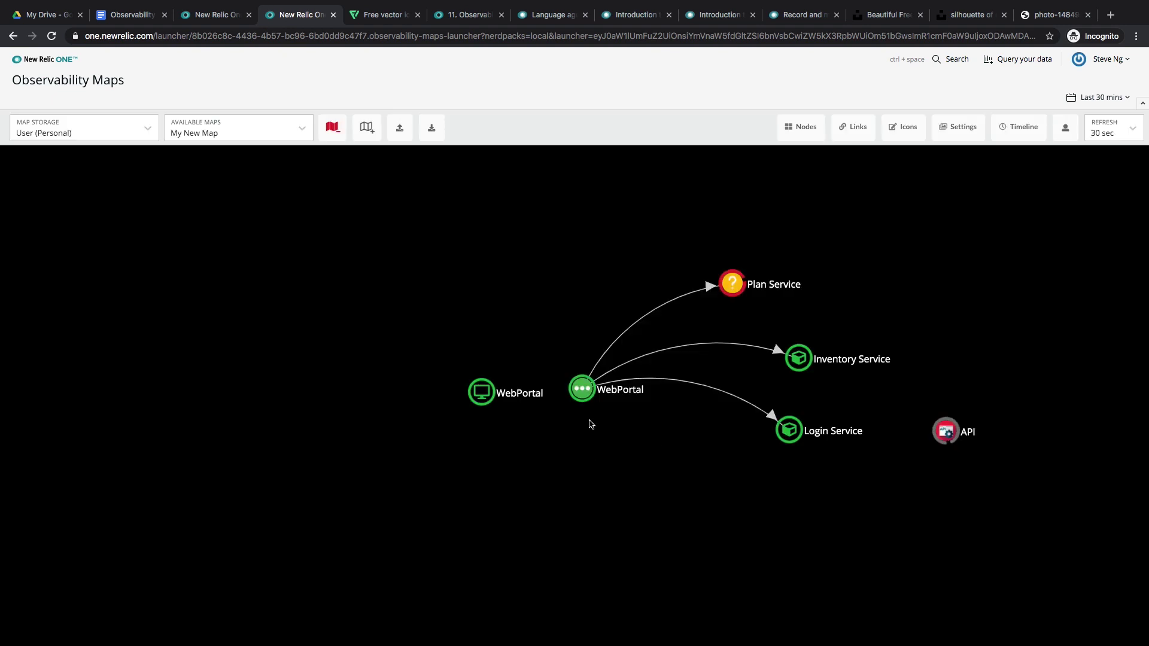
View the dashboard linked to the WebPortal node in My New Map, and close it
{"action": "left_click", "coordinate": [584, 394]}
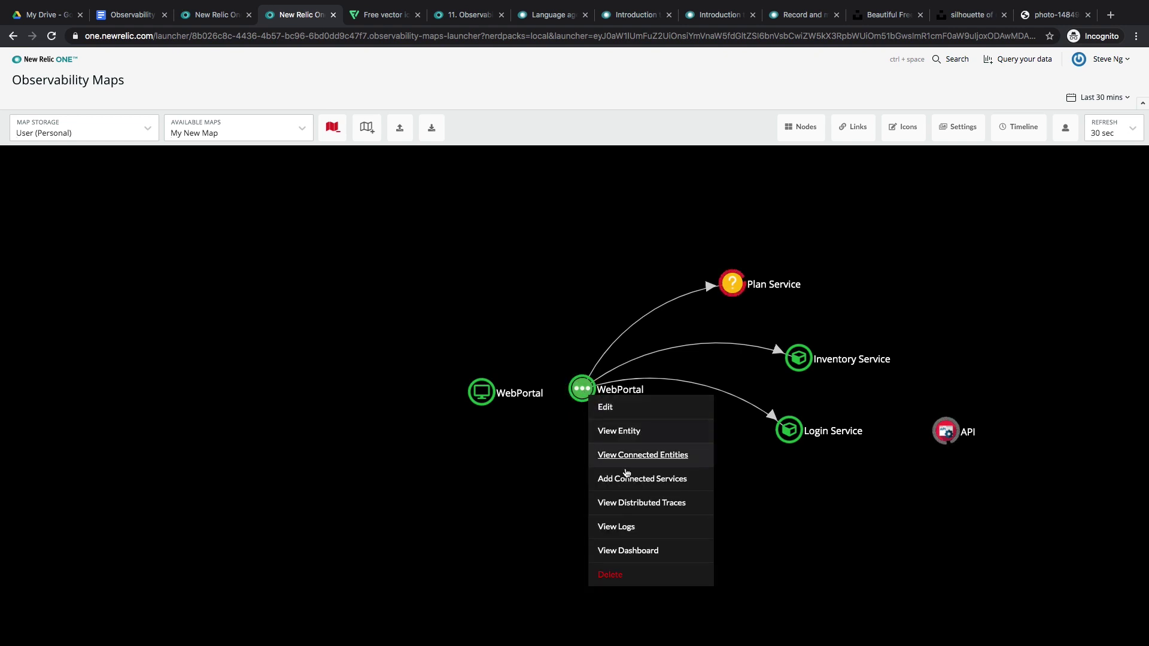
{"action": "left_click", "coordinate": [671, 561]}
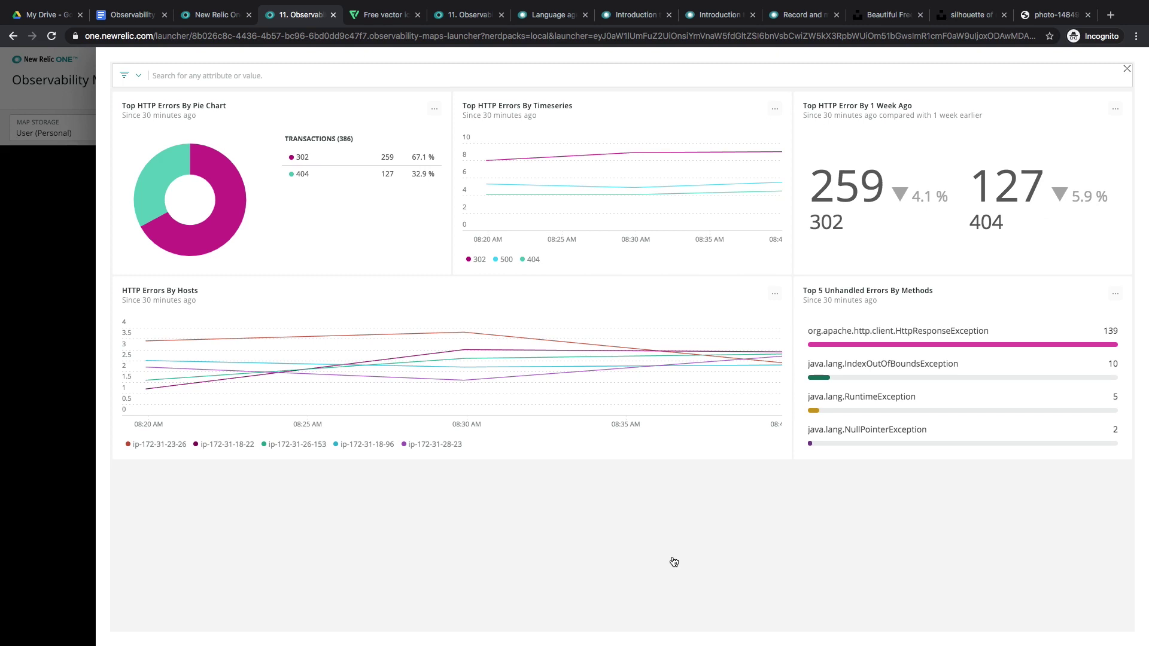
{"action": "left_click", "coordinate": [1127, 68]}
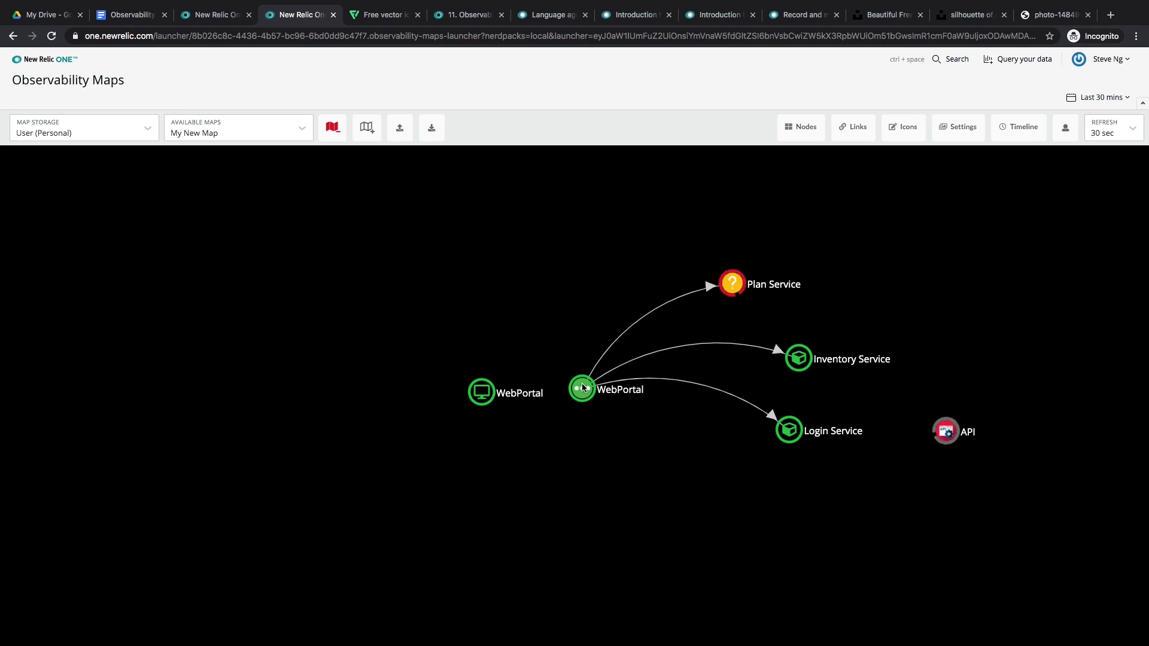
Check the WebPortal node's available actions, consult the documentation on enabling distributed tracing for language agents, and return to My Completed Map
{"action": "left_click", "coordinate": [582, 388]}
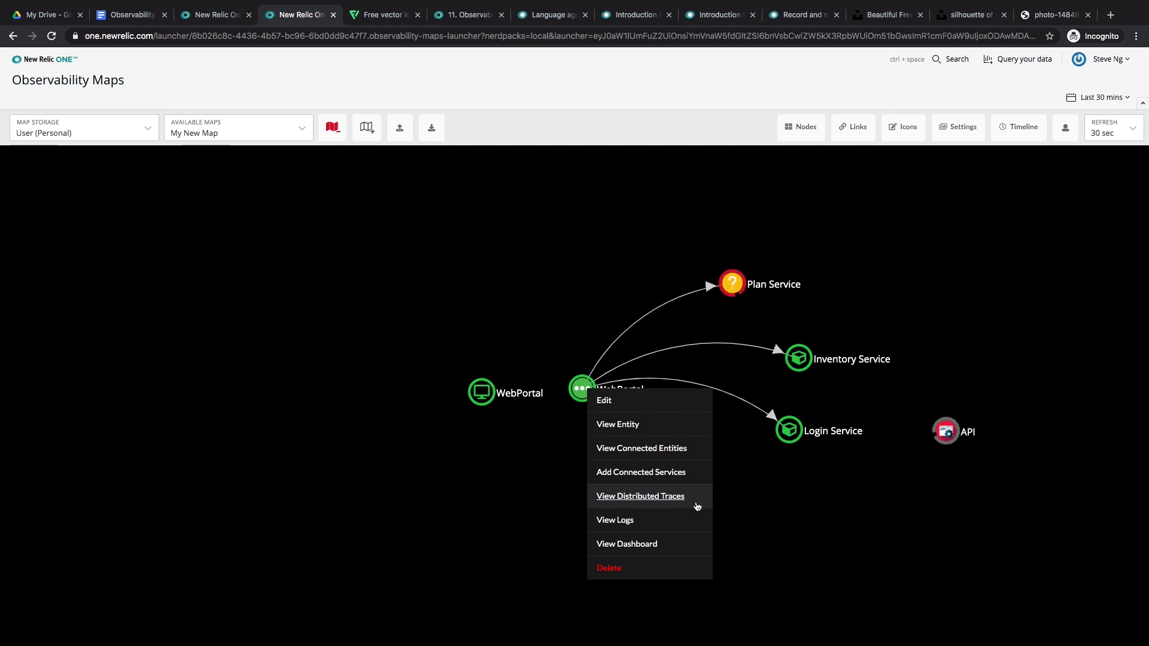
{"action": "left_click", "coordinate": [560, 18]}
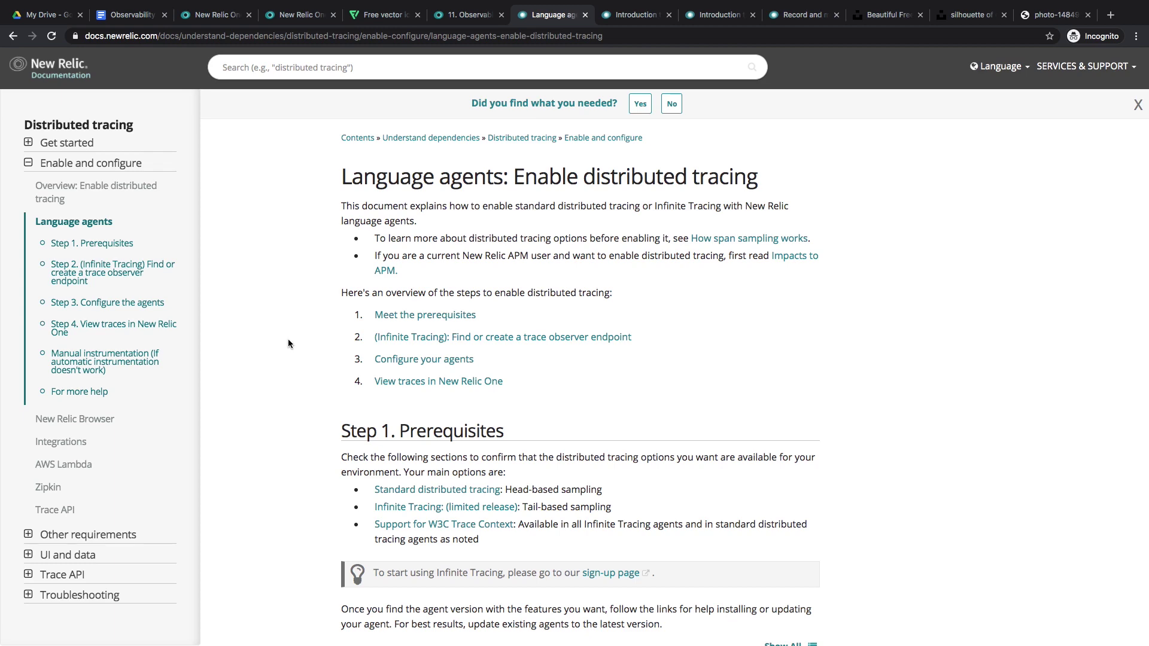
{"action": "left_click", "coordinate": [303, 14]}
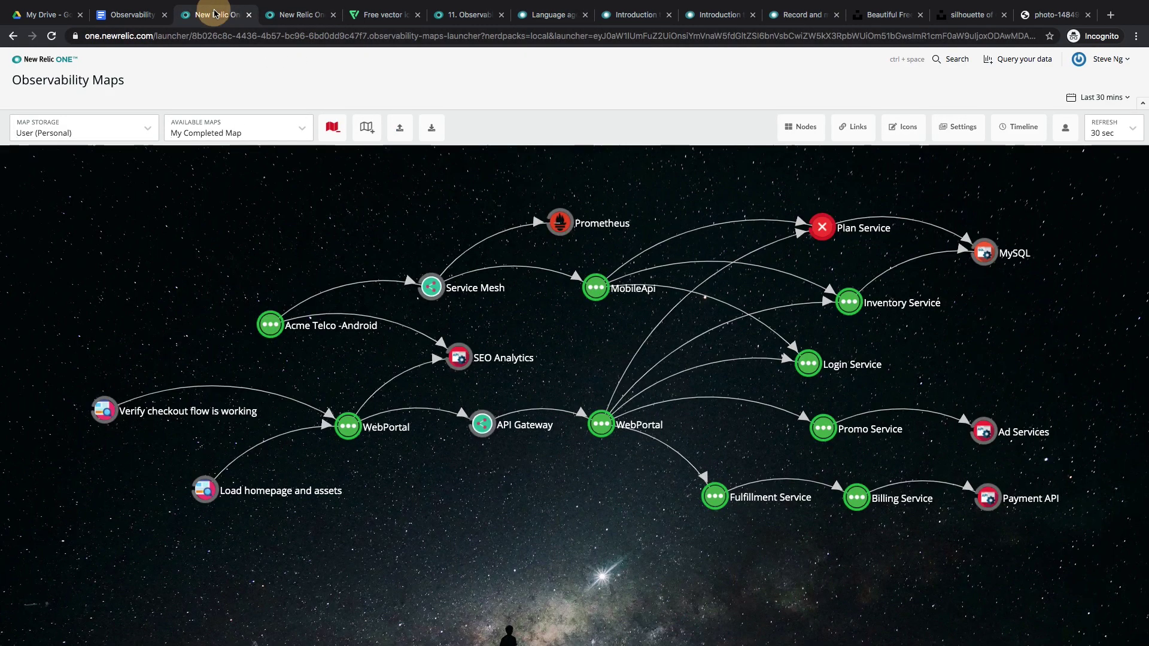
{"action": "left_click", "coordinate": [216, 14]}
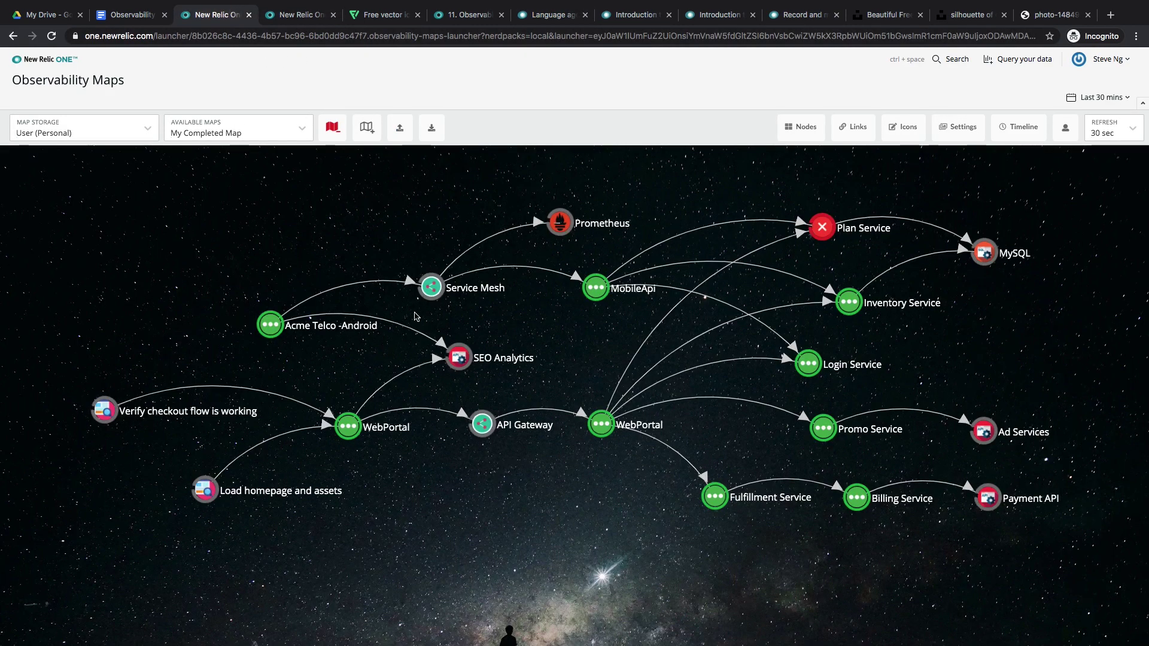
View the distributed traces of WebPortal in My Completed Map, inspect the error details of an oops.jsp trace, and close the trace views
{"action": "left_click", "coordinate": [604, 428]}
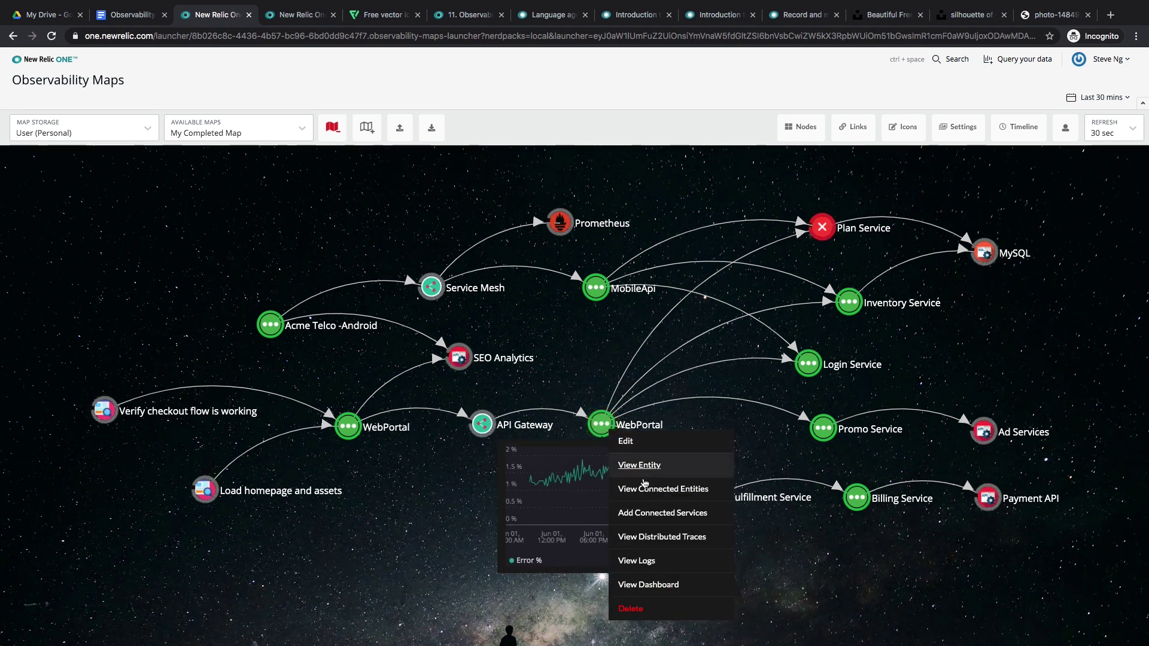
{"action": "left_click", "coordinate": [722, 546]}
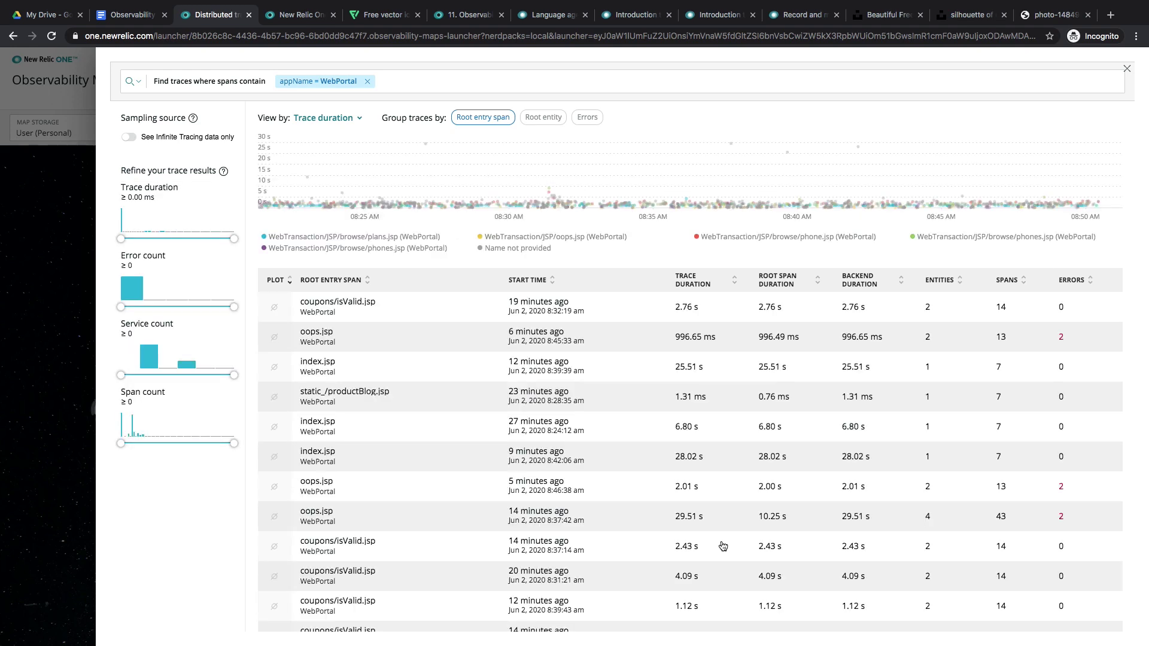
{"action": "left_click", "coordinate": [700, 339]}
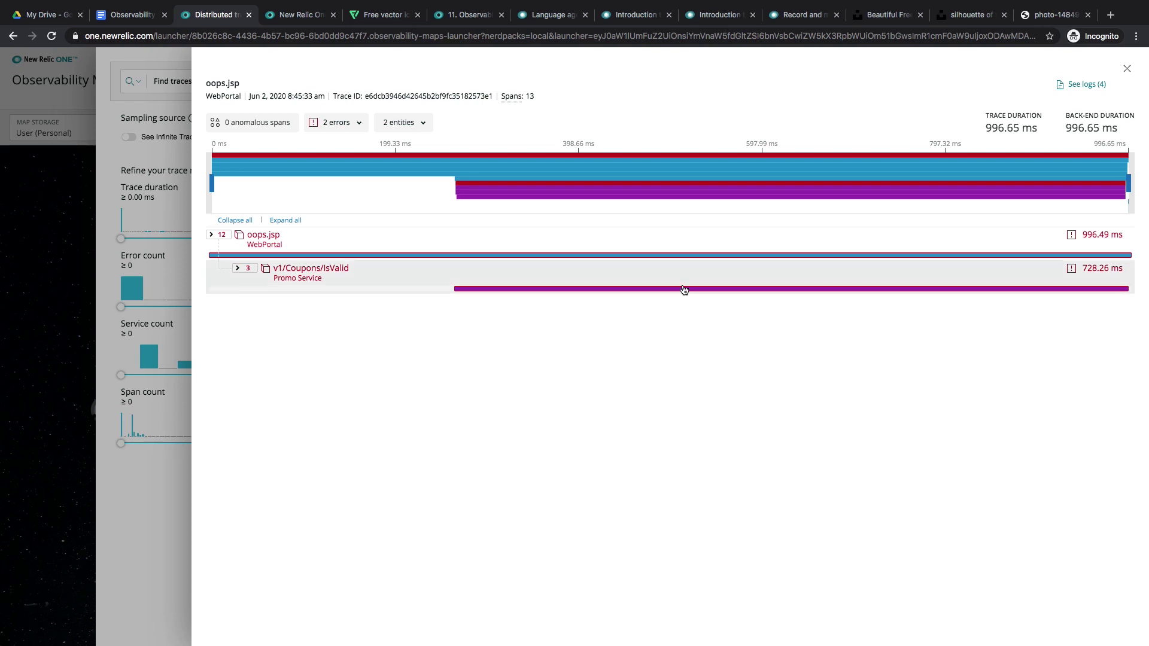
{"action": "left_click", "coordinate": [707, 237]}
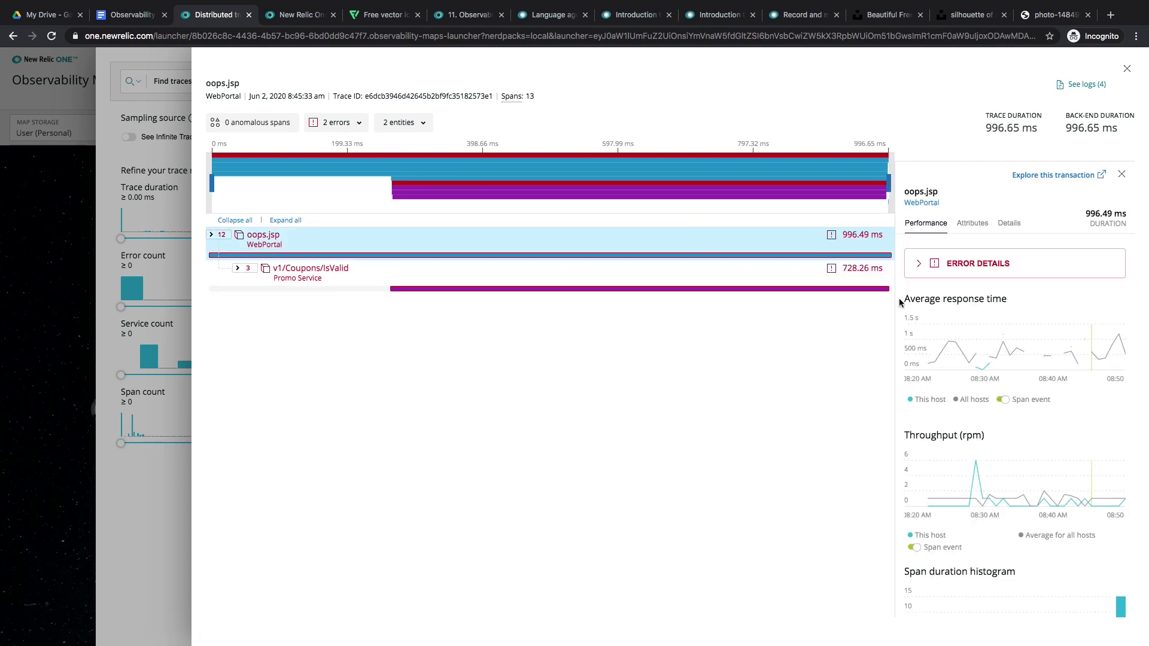
{"action": "left_click", "coordinate": [931, 267]}
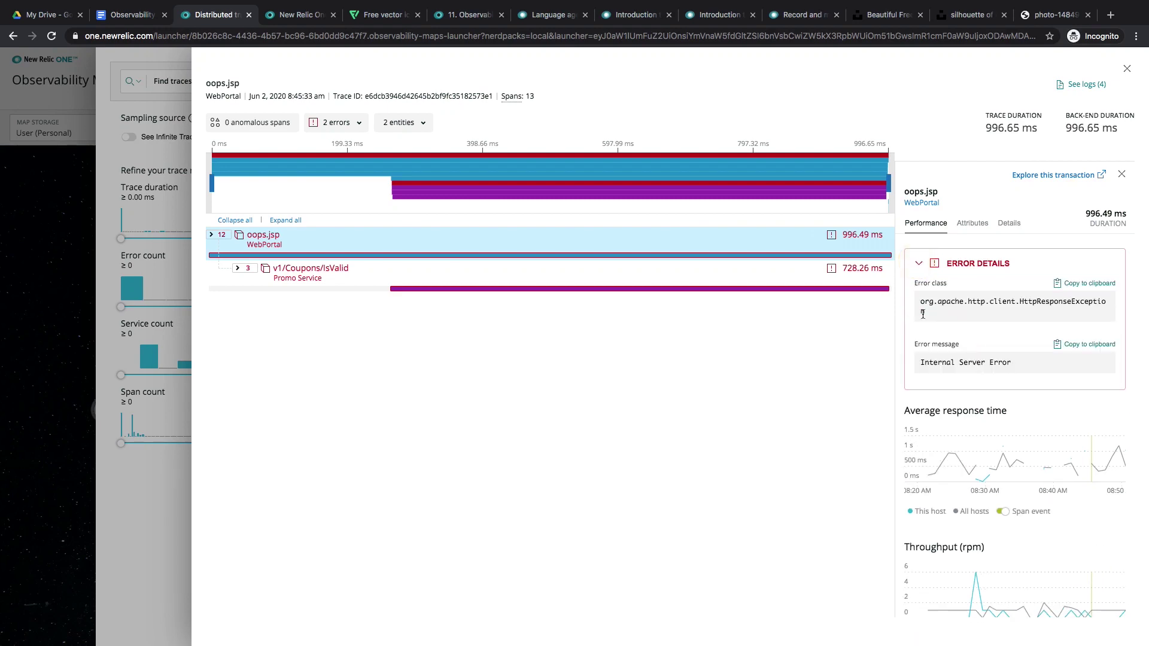
{"action": "left_click", "coordinate": [1127, 69]}
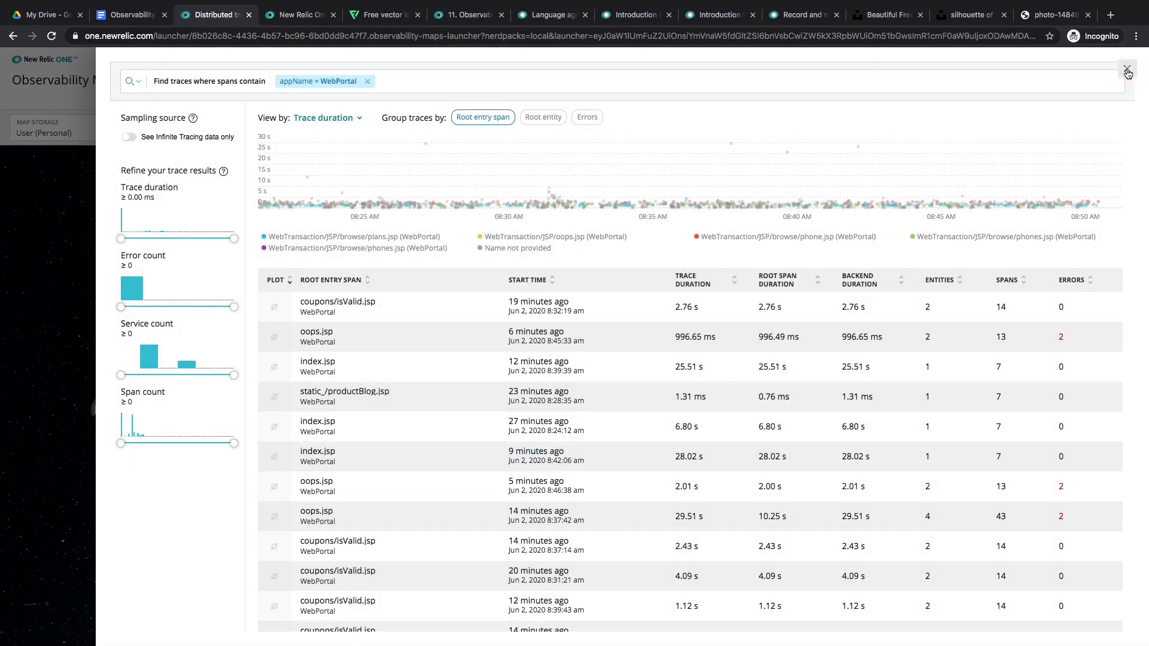
{"action": "left_click", "coordinate": [1127, 70]}
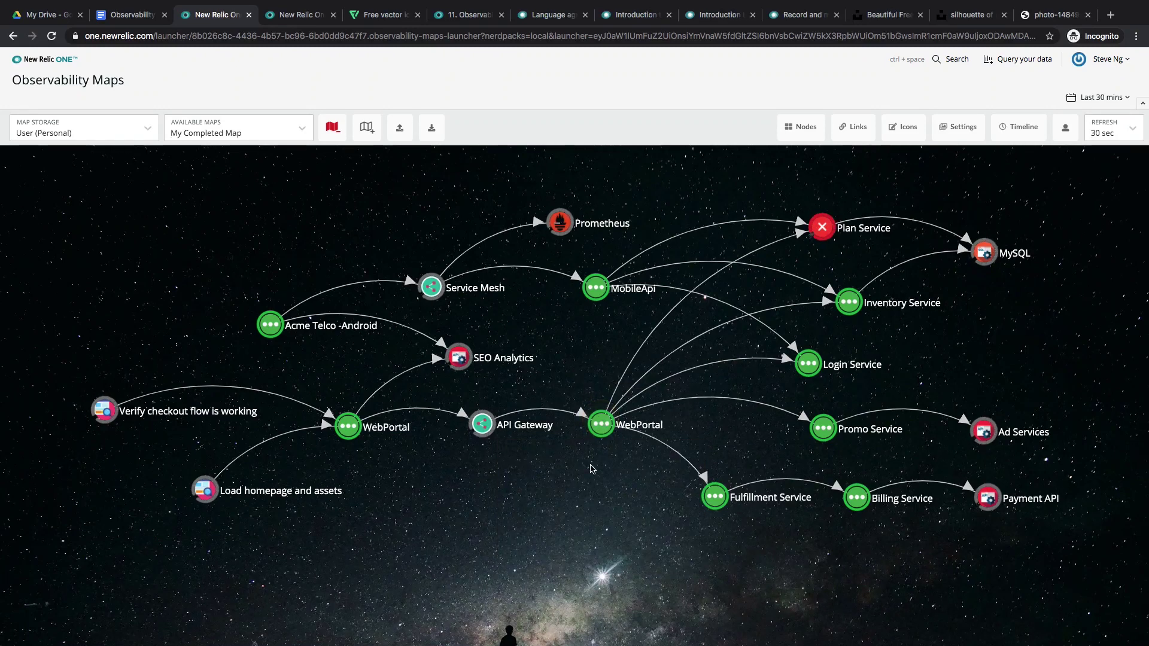
Open the logs of the WebPortal node in My Completed Map, and read the Introduction to New Relic Logs documentation
{"action": "right_click", "coordinate": [601, 428]}
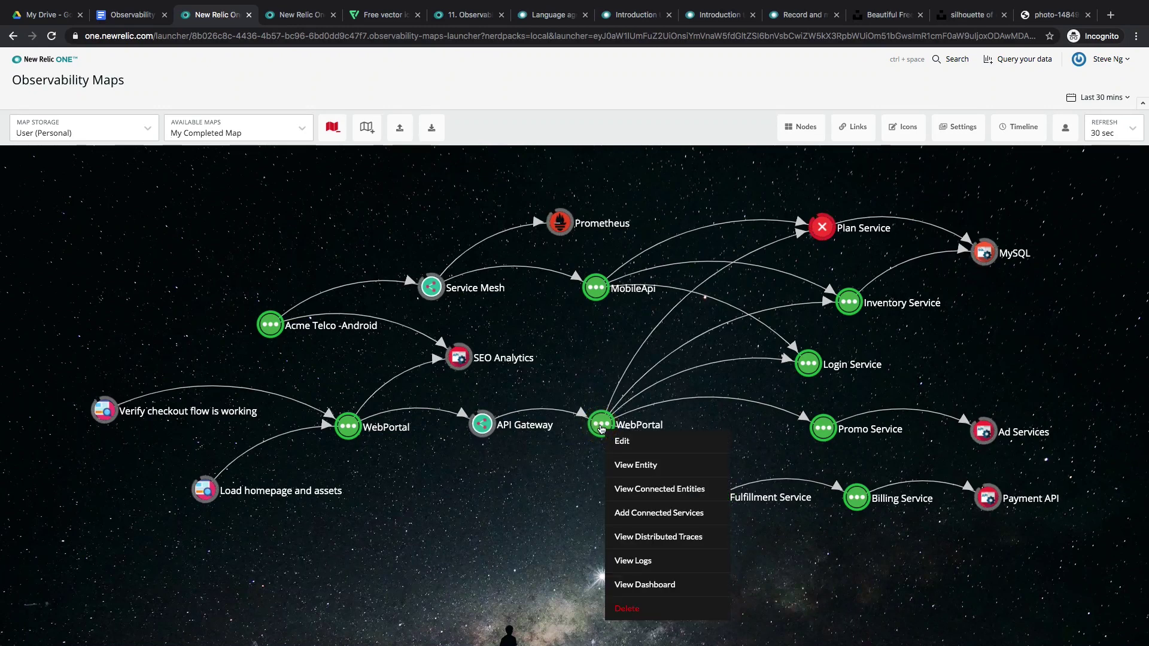
{"action": "left_click", "coordinate": [663, 563]}
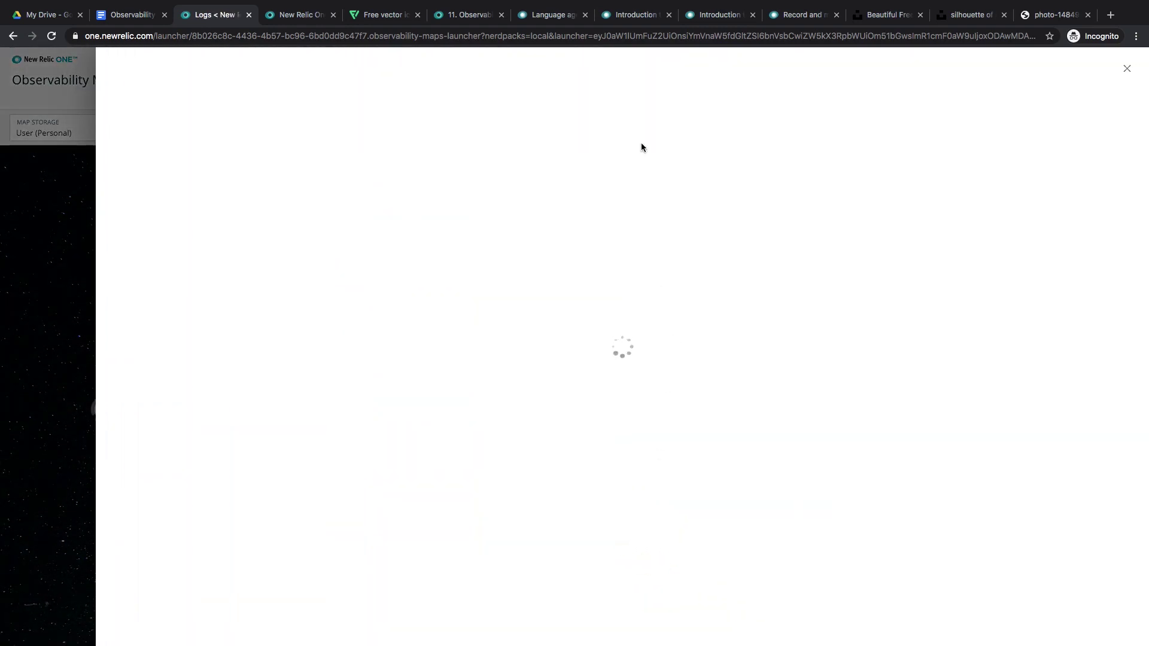
{"action": "left_click", "coordinate": [636, 15]}
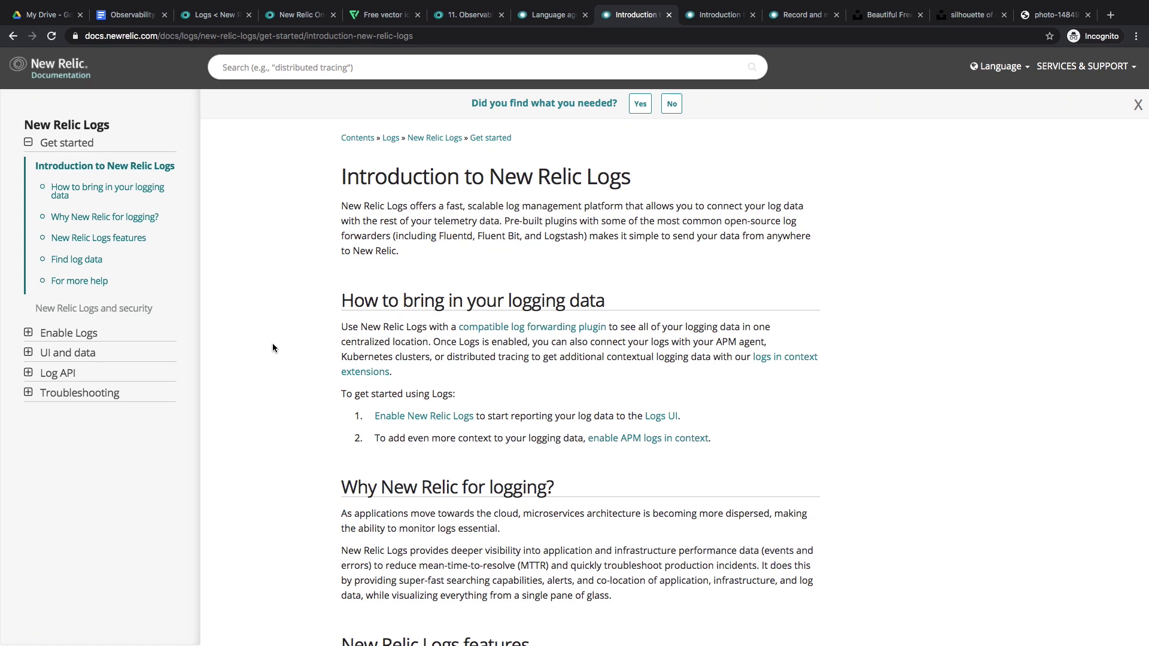
{"action": "scroll", "coordinate": [272, 347], "scroll_direction": "down", "scroll_amount": 3}
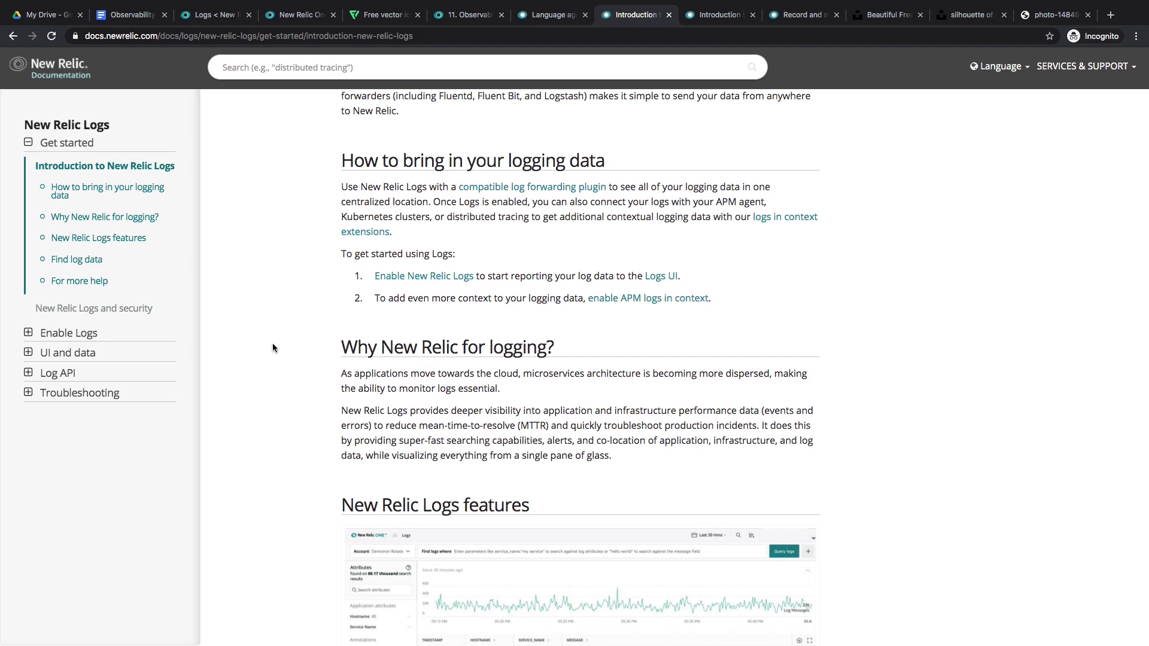
Review WebPortal's log messages in the logs view, and close it
{"action": "left_click", "coordinate": [228, 18]}
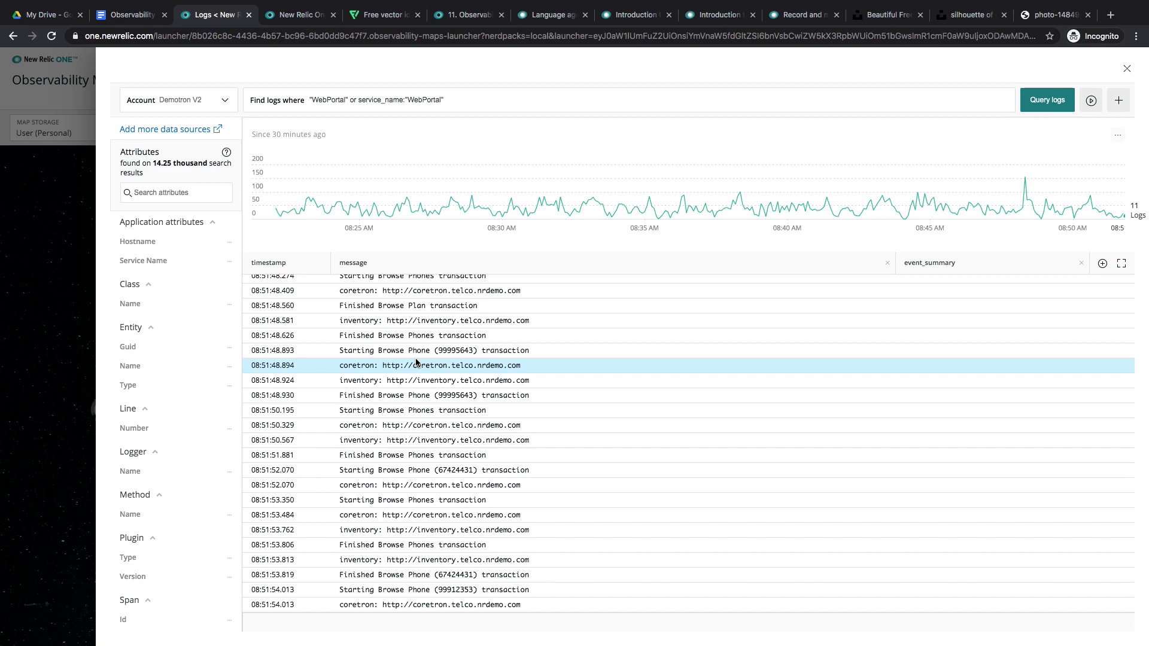
{"action": "scroll", "coordinate": [435, 378], "scroll_direction": "up", "scroll_amount": 3}
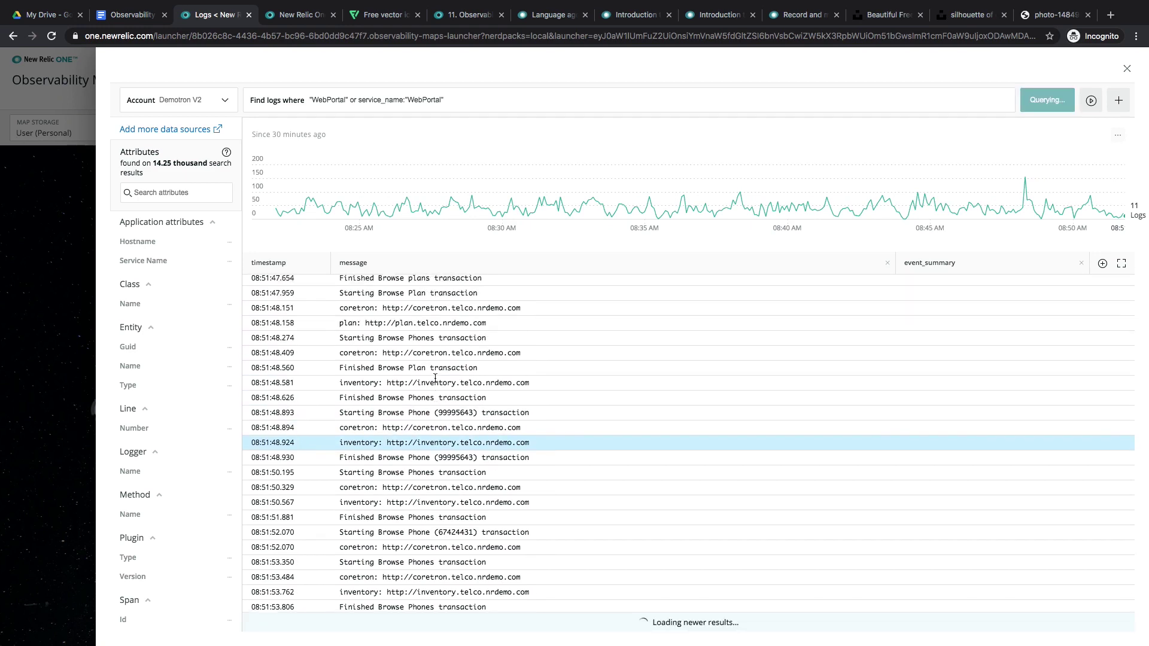
{"action": "left_click", "coordinate": [1125, 66]}
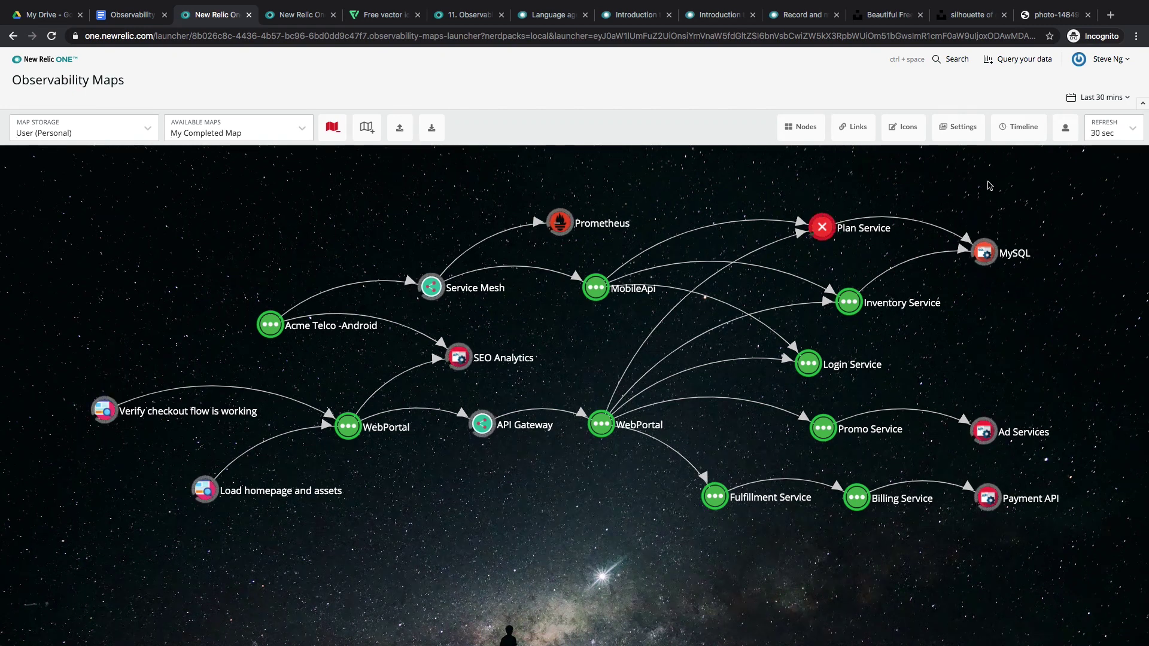
Show the timeline of My Completed Map, view the Plan Service entity from its open web response time alert, and close the entity view
{"action": "left_click", "coordinate": [1020, 137]}
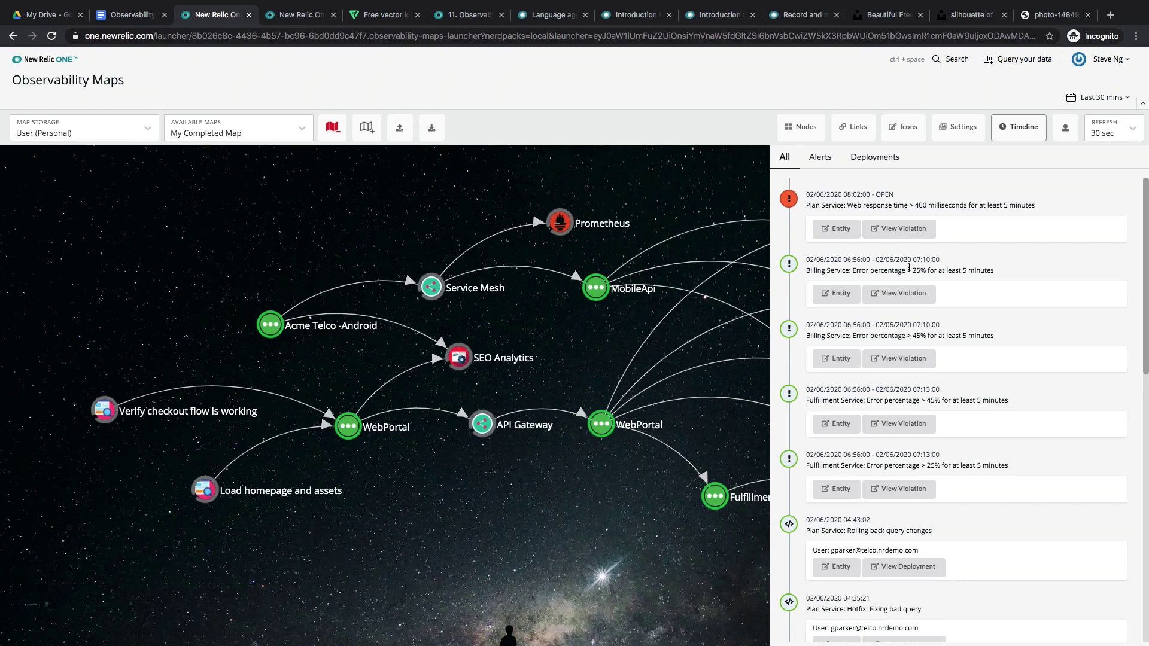
{"action": "left_click", "coordinate": [841, 238]}
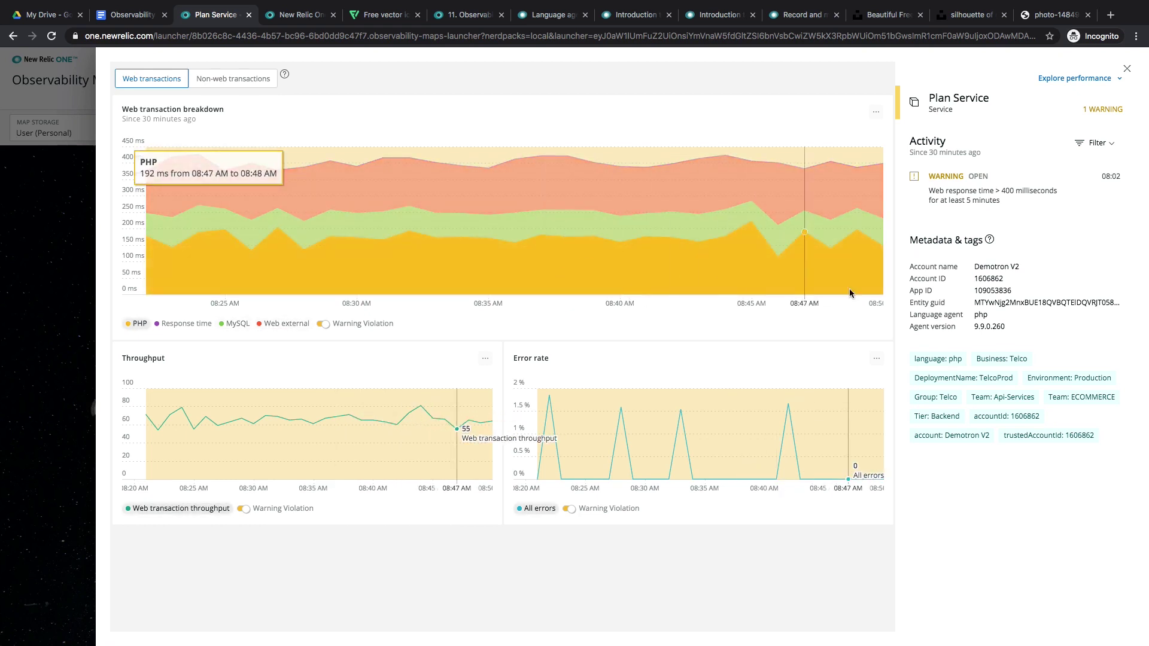
{"action": "left_click", "coordinate": [1126, 68]}
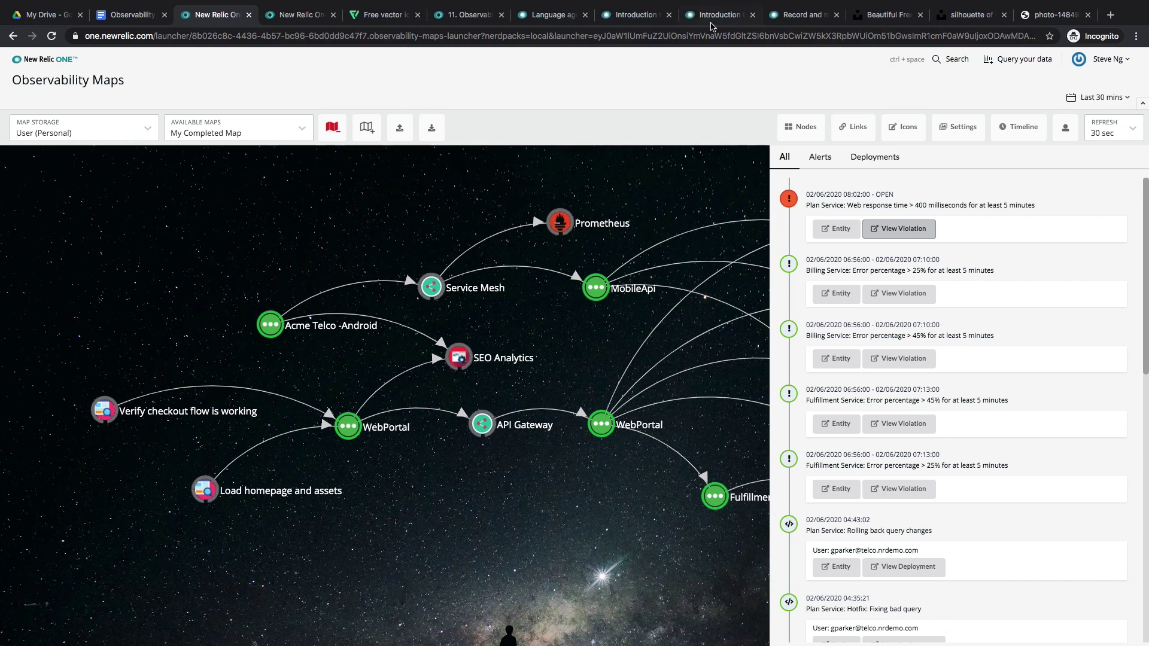
Read the Introduction to New Relic Alerts documentation, including the section on building a comprehensive alerting solution
{"action": "left_click", "coordinate": [711, 20]}
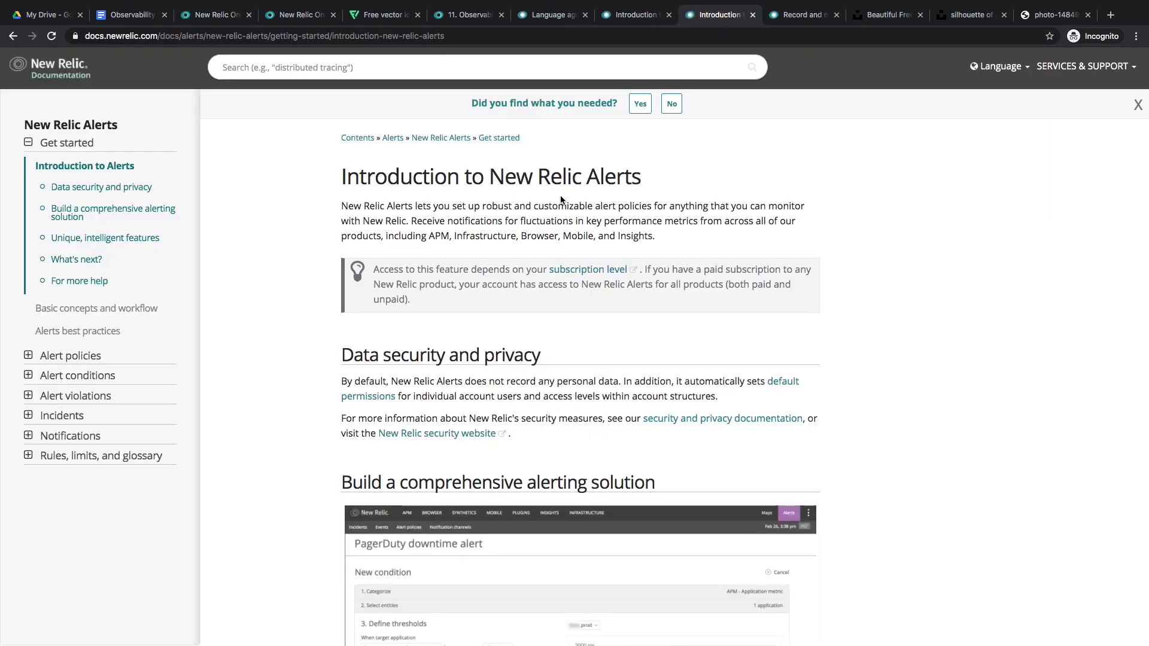
{"action": "scroll", "coordinate": [532, 286], "scroll_direction": "down", "scroll_amount": 3}
{"action": "scroll", "coordinate": [531, 286], "scroll_direction": "down", "scroll_amount": 6}
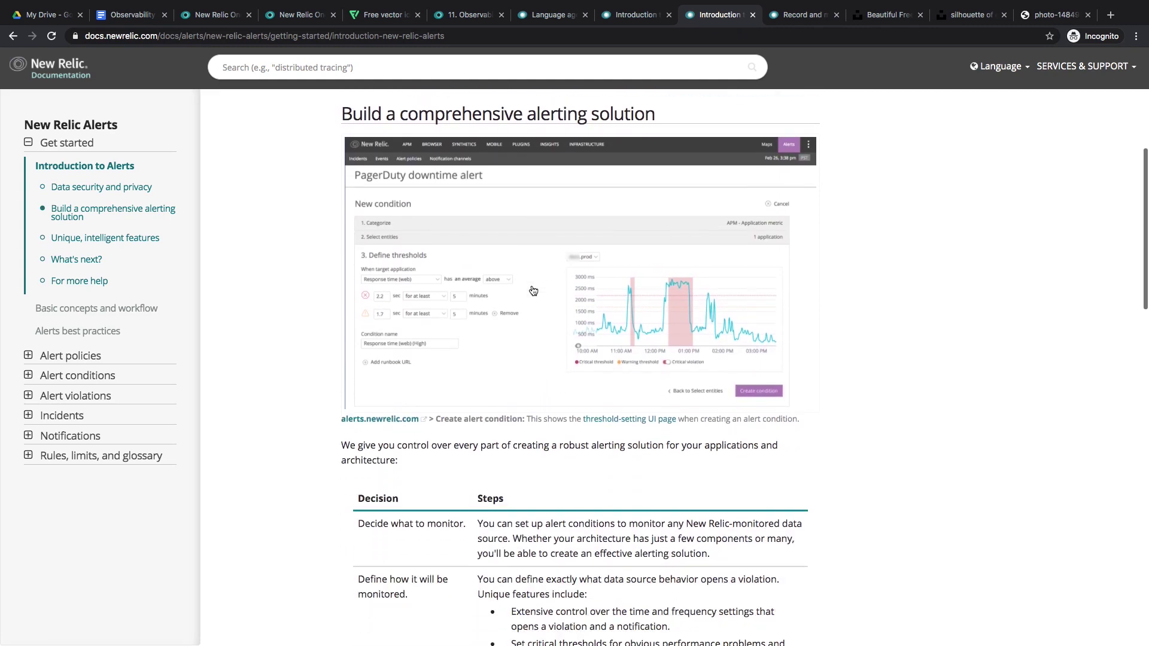
{"action": "scroll", "coordinate": [533, 291], "scroll_direction": "up", "scroll_amount": 4}
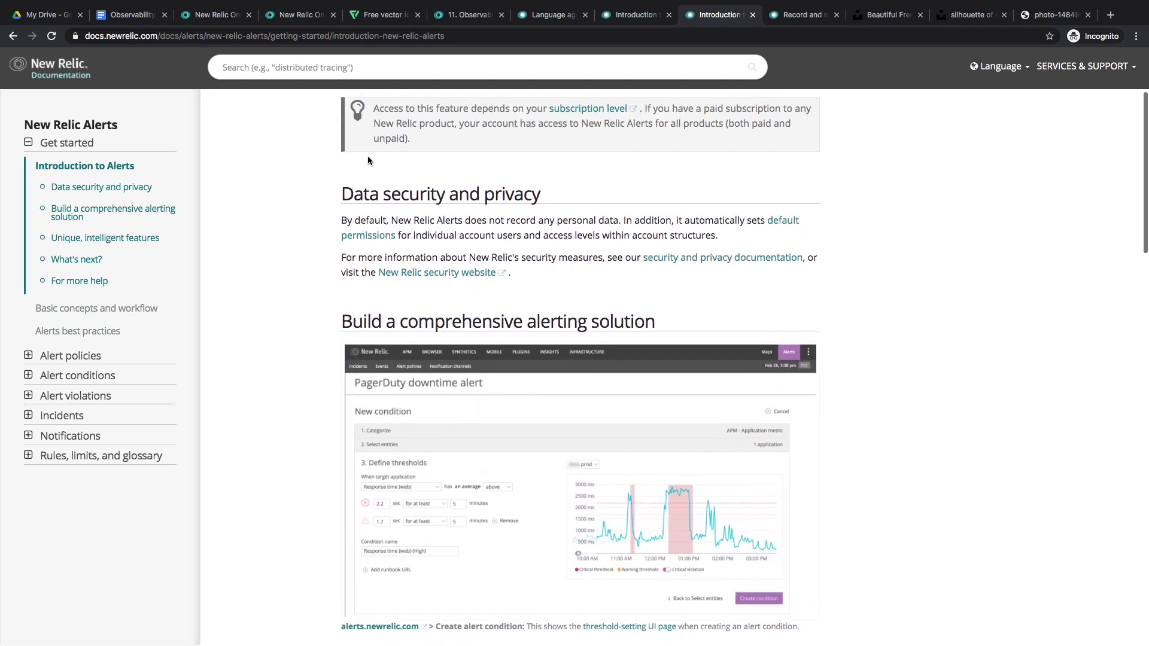
Return to My Completed Map and show only deployments in the timeline
{"action": "left_click", "coordinate": [224, 16]}
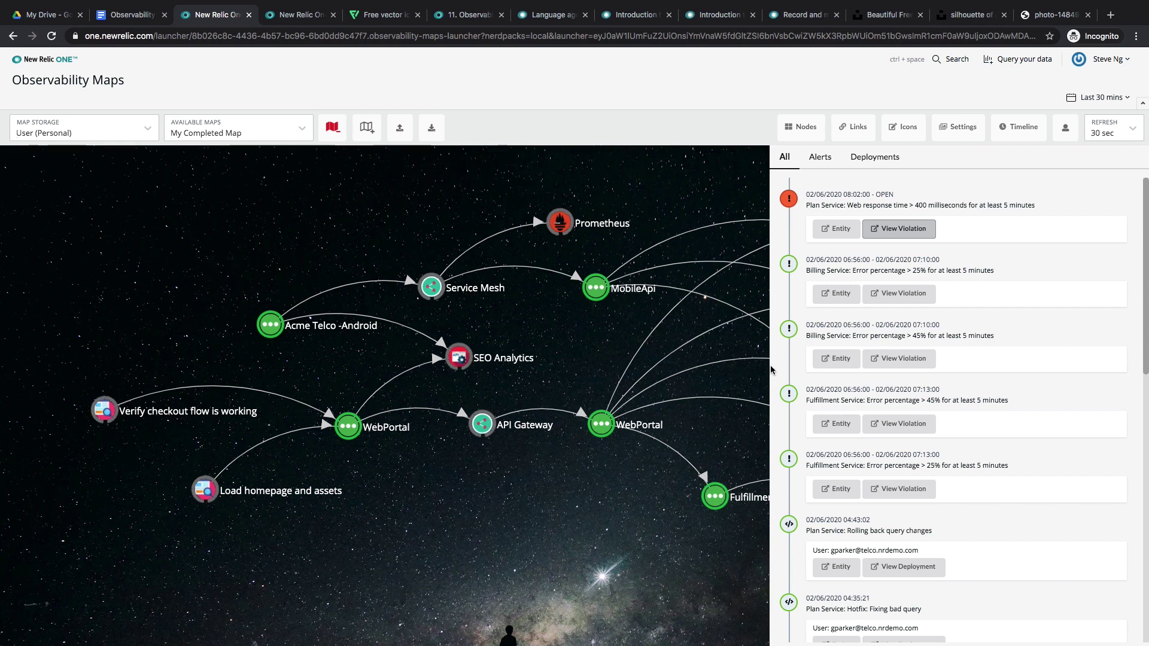
{"action": "left_click", "coordinate": [884, 162]}
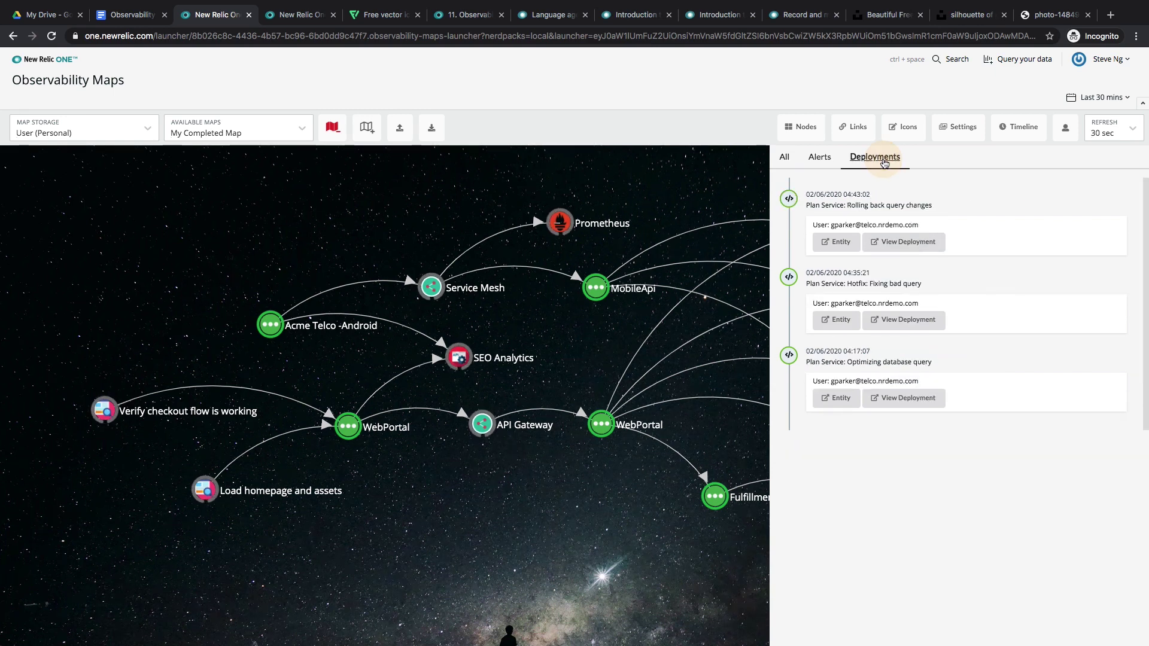